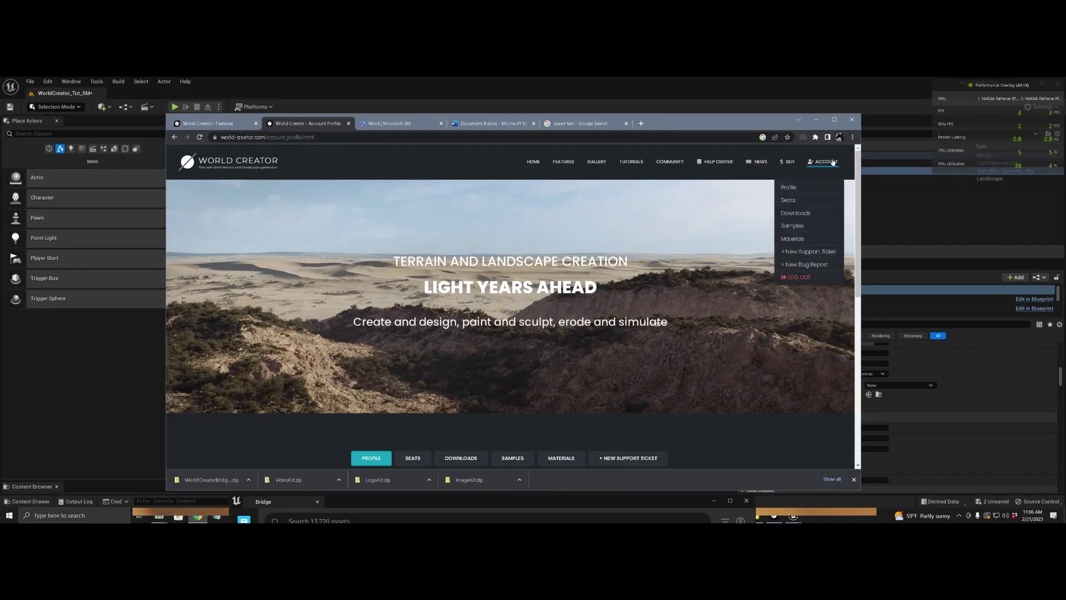
# - Open the World Creator account's downloads page and review the Bridge Tools versions available for Unreal
pyautogui.scroll(-1, 493, 350)
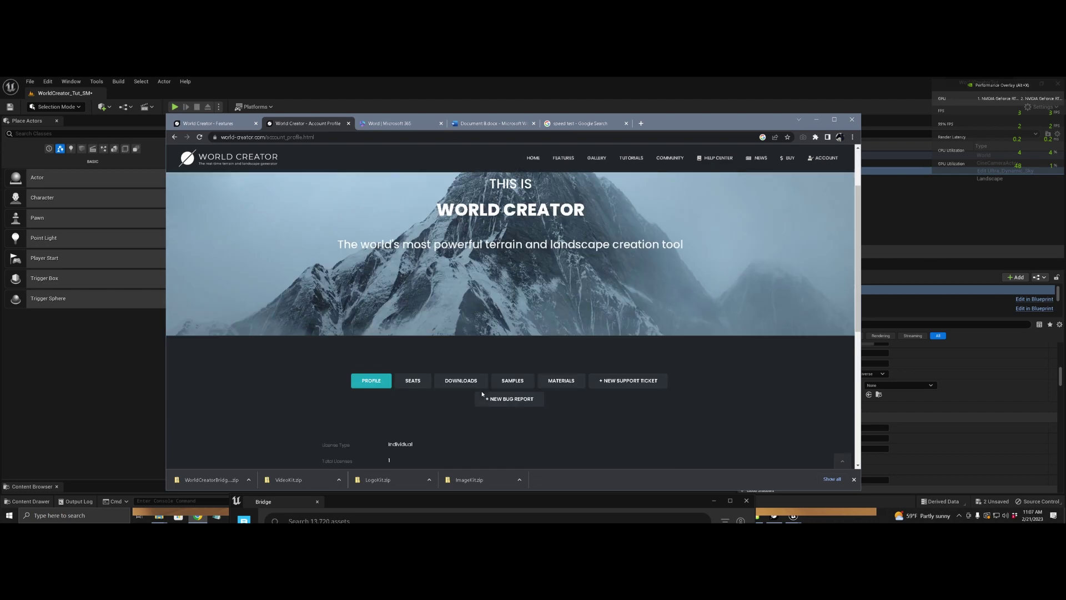
pyautogui.click(461, 379)
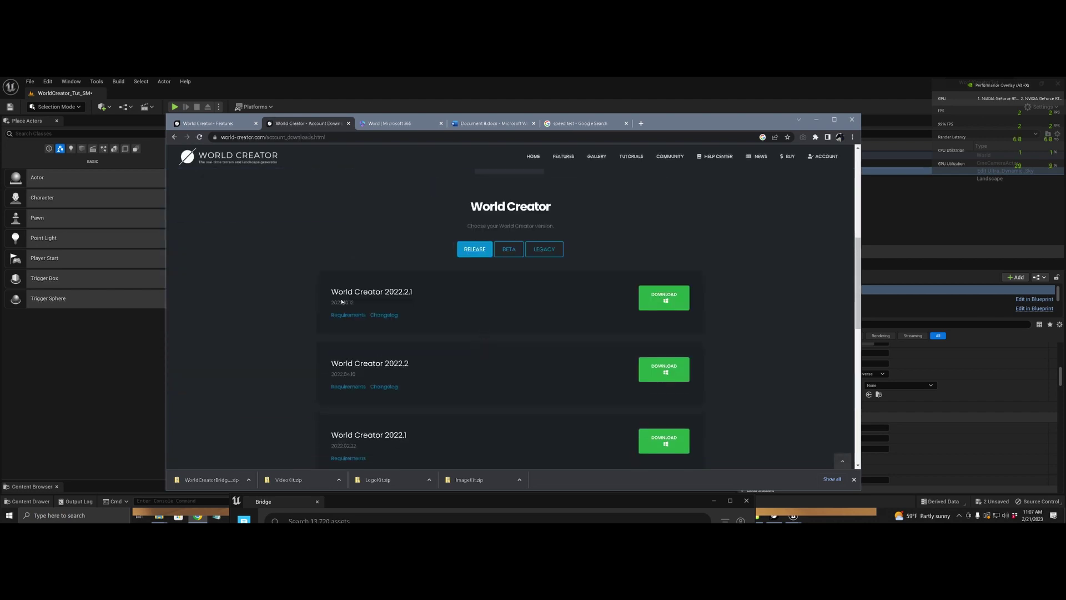
pyautogui.scroll(-1, 301, 295)
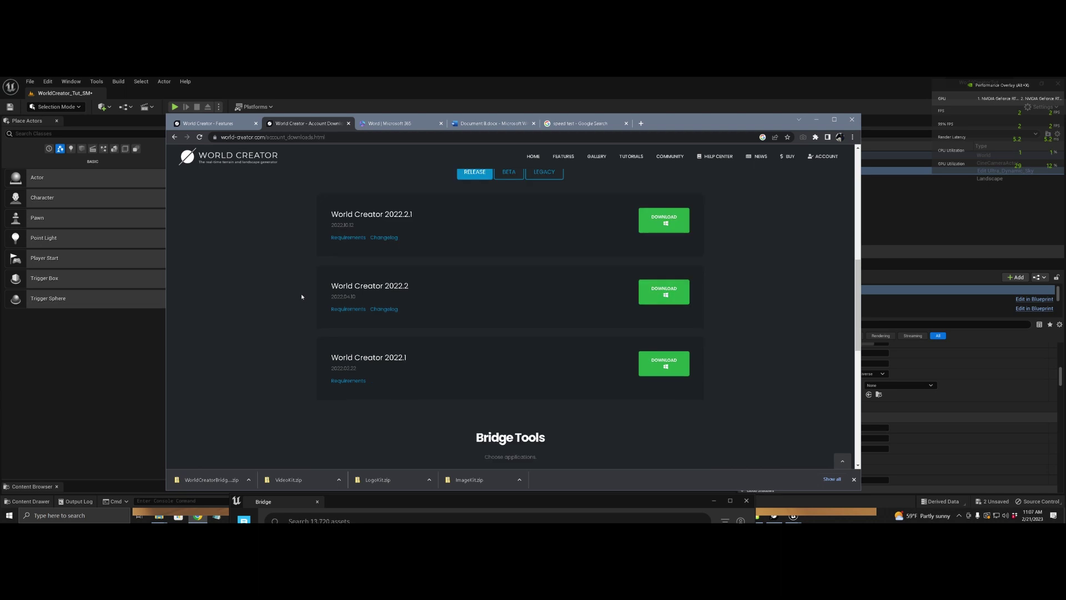
pyautogui.scroll(-3, 302, 296)
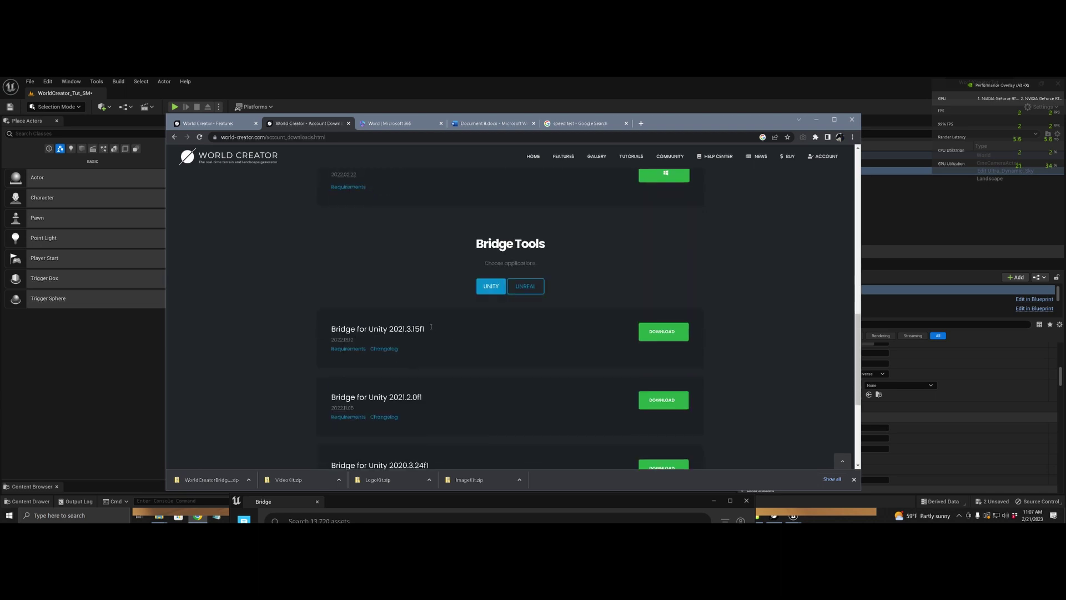
pyautogui.scroll(-3, 416, 388)
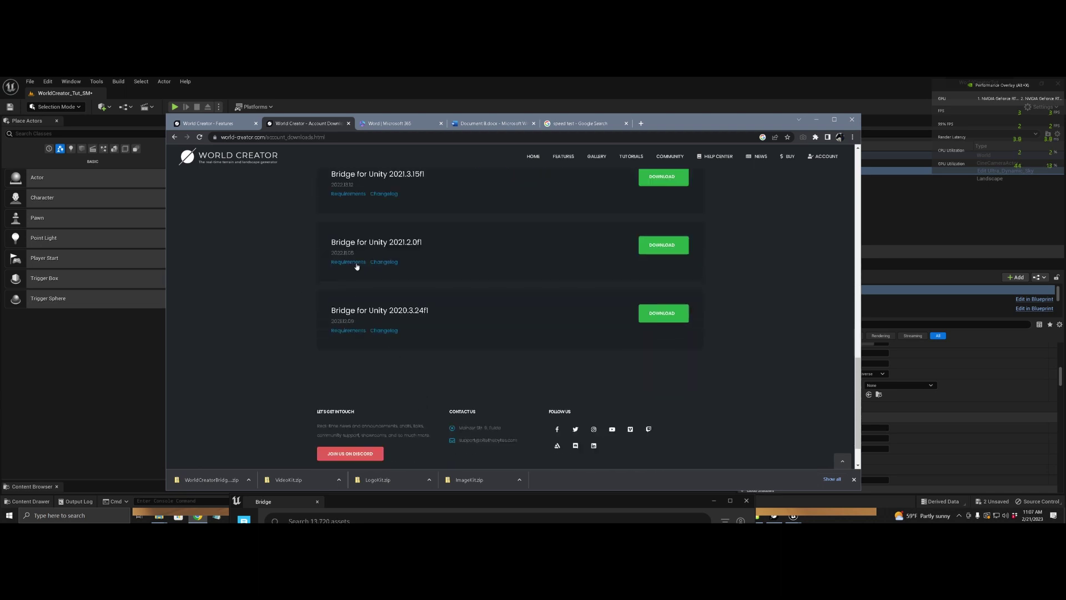
pyautogui.scroll(1, 419, 286)
pyautogui.click(530, 201)
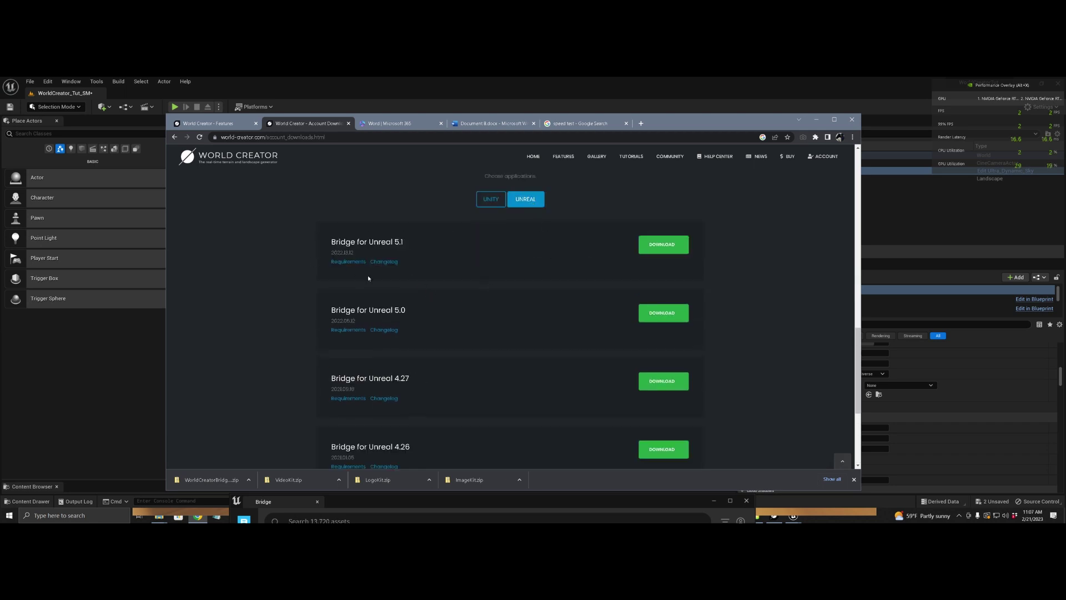
pyautogui.scroll(-2, 415, 367)
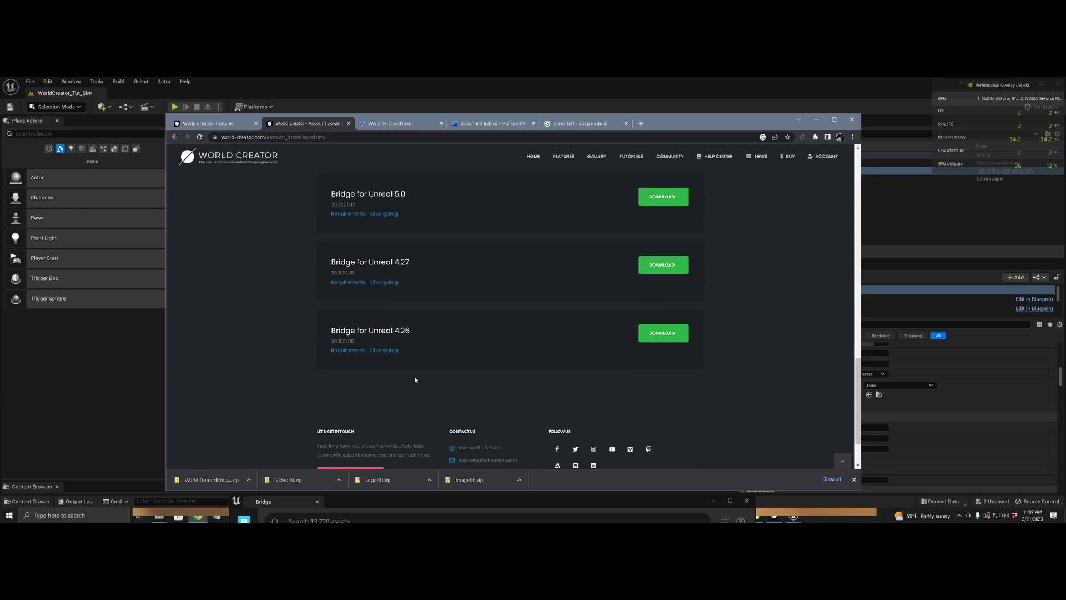
pyautogui.scroll(3, 452, 340)
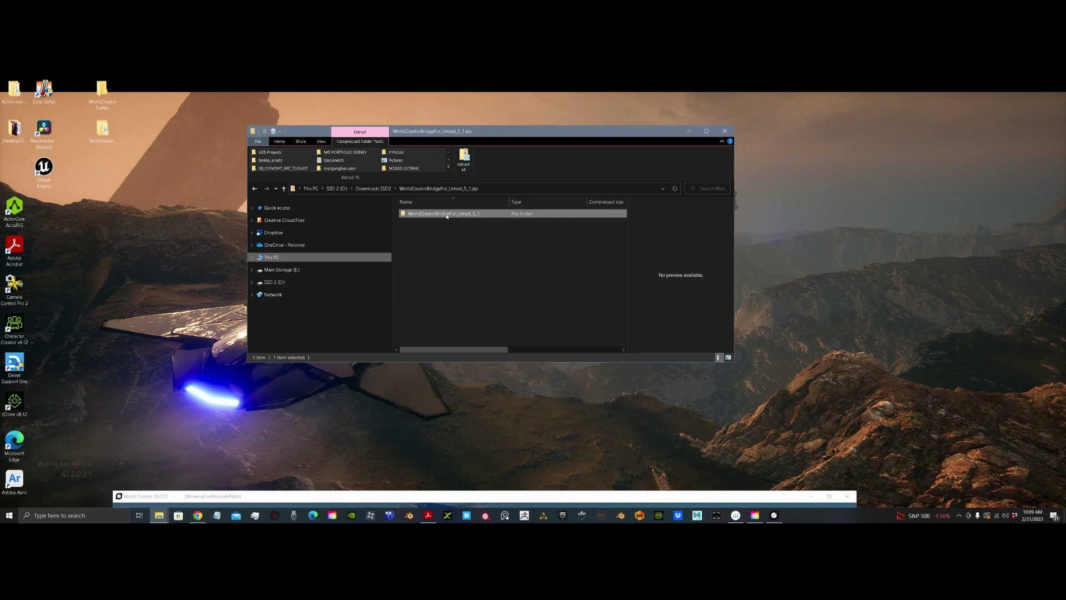
# - Open the WorldCreatorTut project folder inside UE5 Projects
pyautogui.click(253, 207)
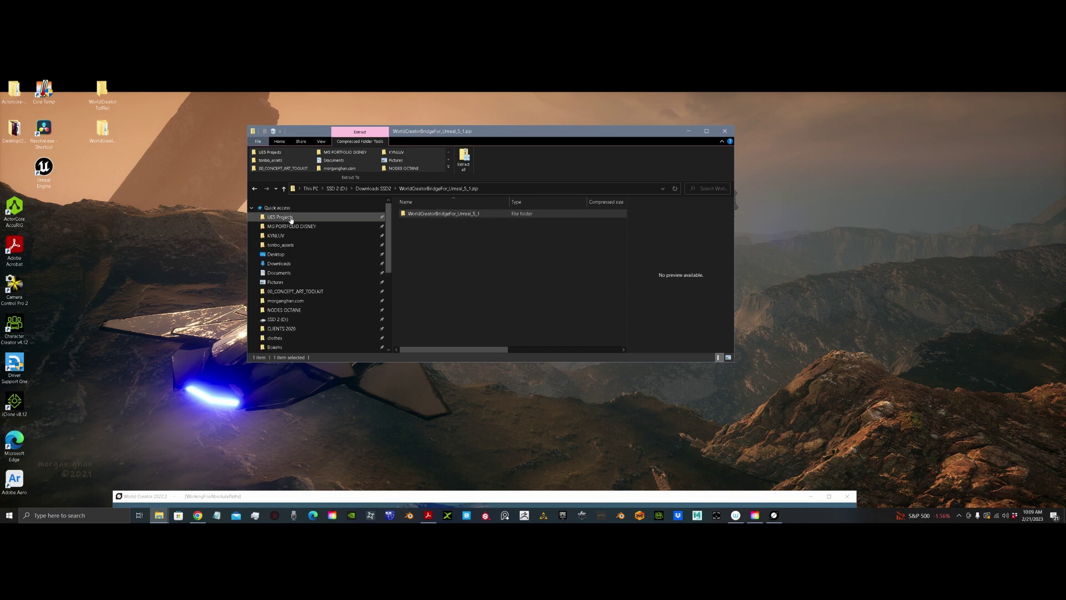
pyautogui.click(283, 220)
pyautogui.scroll(-3, 443, 319)
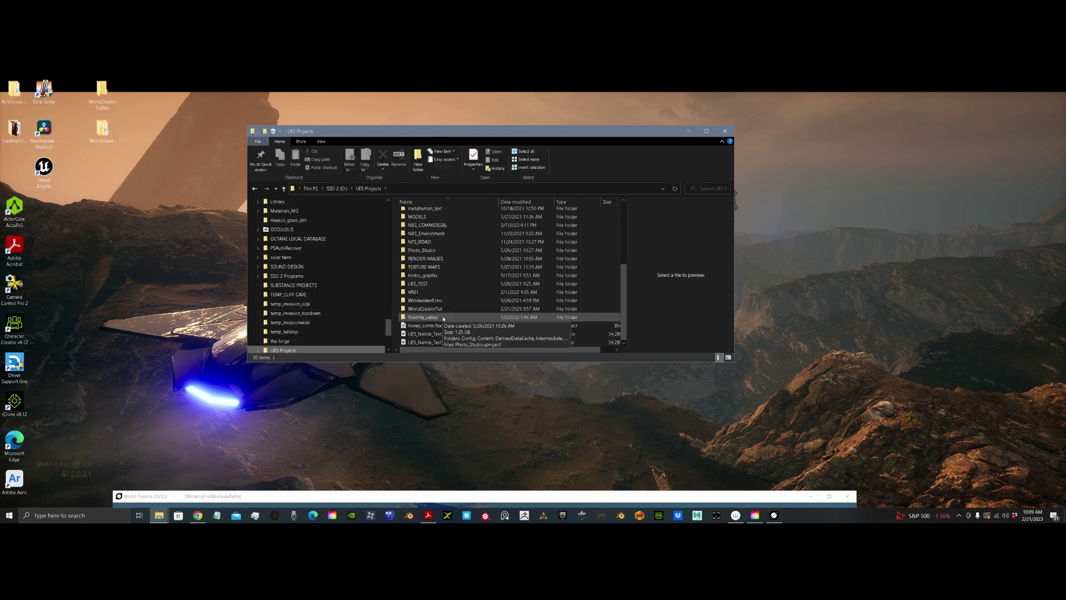
pyautogui.doubleClick(431, 311)
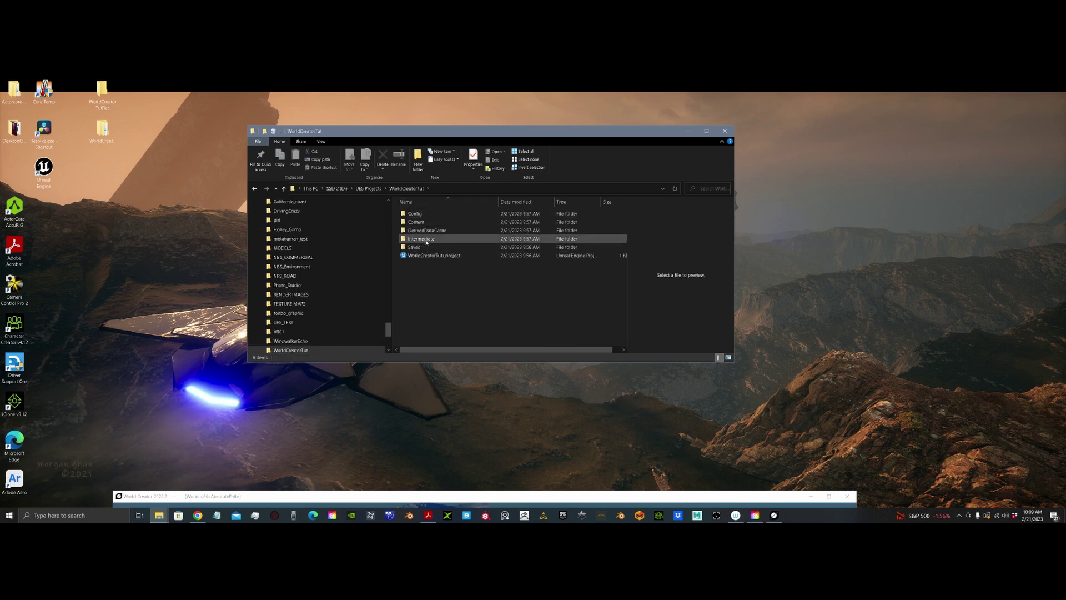
# - Create a folder named Plugins in the WorldCreatorTut project and place the World Creator bridge folder from the desktop in it
pyautogui.rightClick(417, 269)
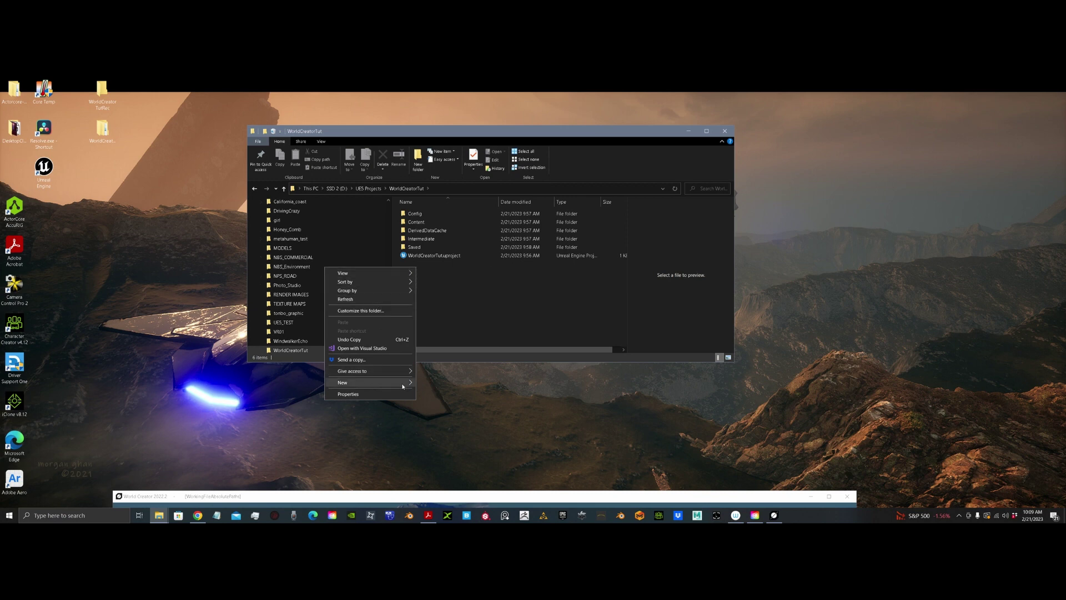
pyautogui.moveTo(371, 382)
pyautogui.click(430, 385)
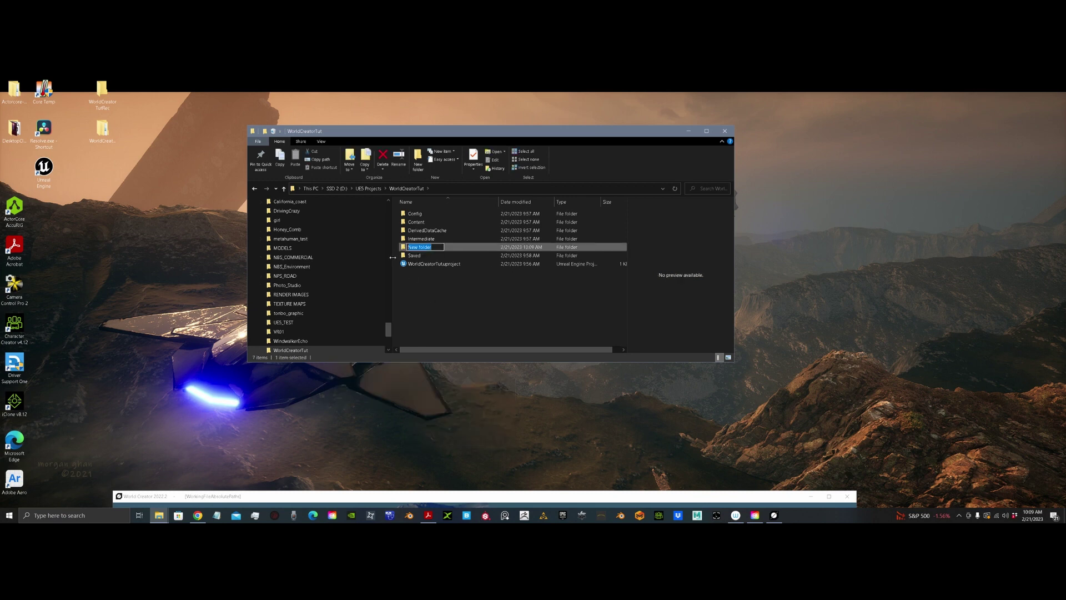
pyautogui.write('Plugins')
pyautogui.press('Return')
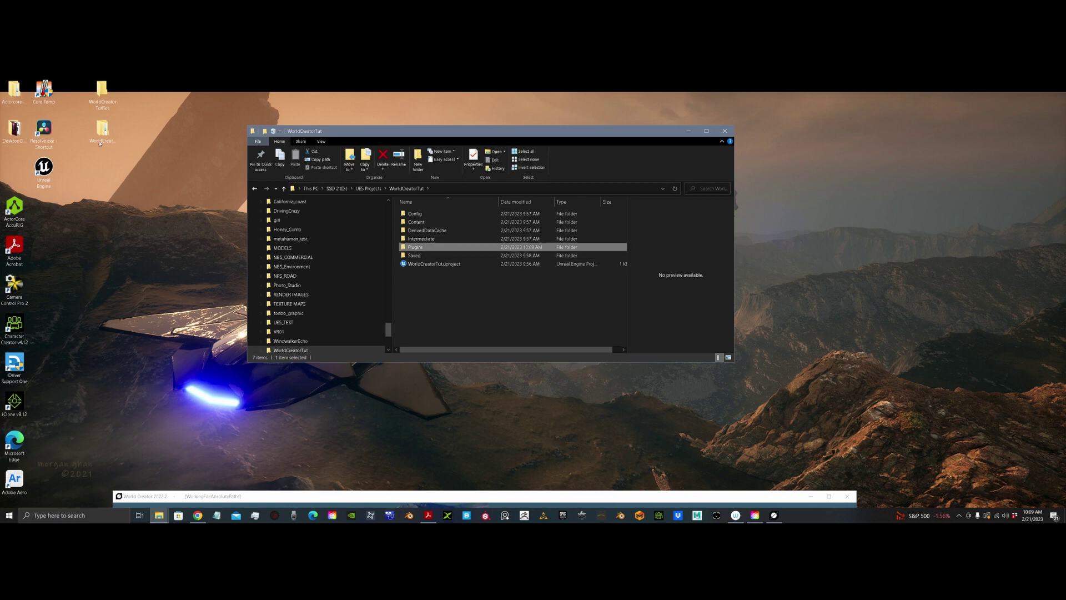
pyautogui.moveTo(105, 131); pyautogui.dragTo(417, 251)
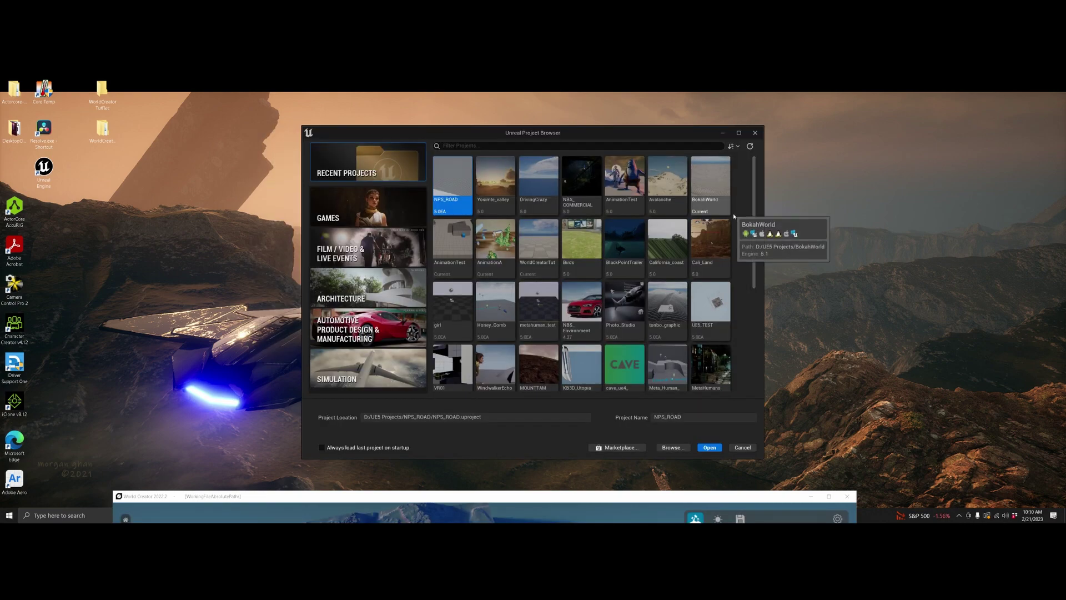
# - Load the WorldCreatorTut project from the Unreal Project Browser and open the World Creator Bridge window
pyautogui.doubleClick(549, 245)
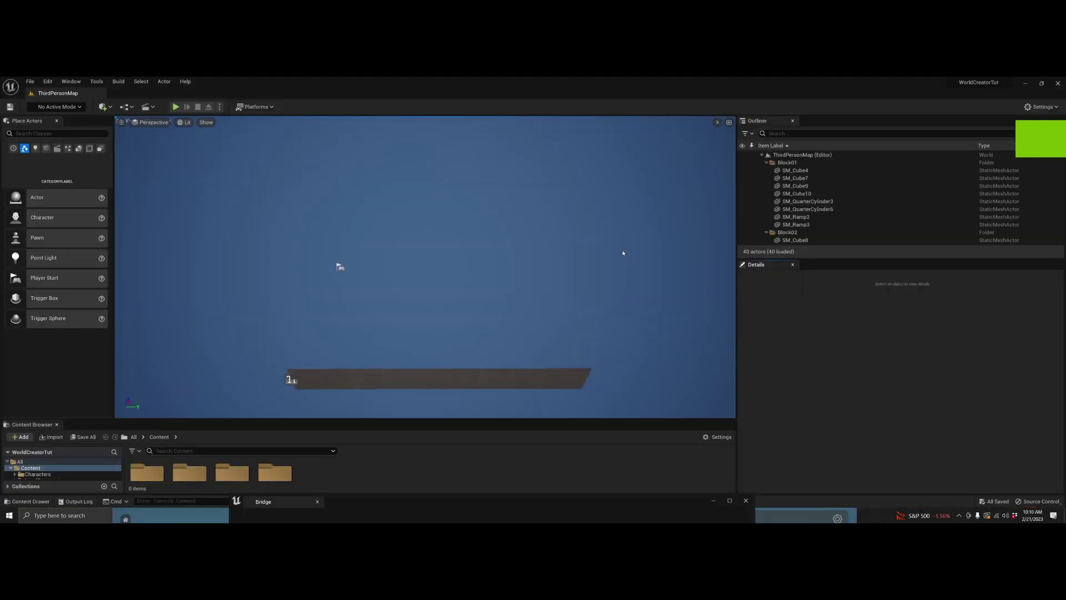
pyautogui.moveTo(662, 172)
pyautogui.mouseDown(button='right')
pyautogui.moveTo(660, 138)
pyautogui.moveTo(649, 157)
pyautogui.moveTo(662, 173)
pyautogui.mouseUp(button='right')
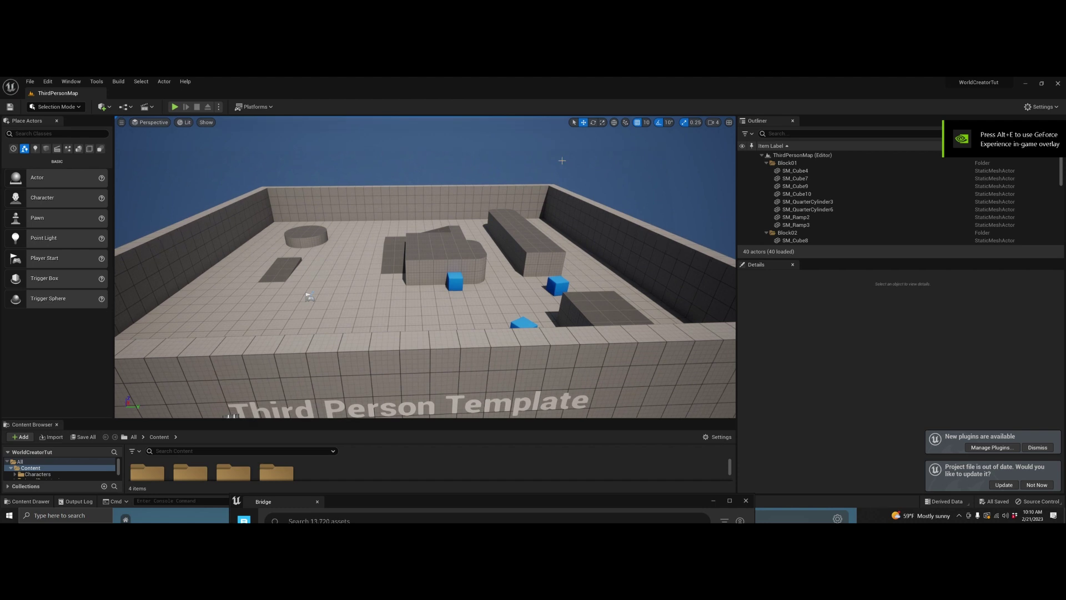
pyautogui.click(72, 81)
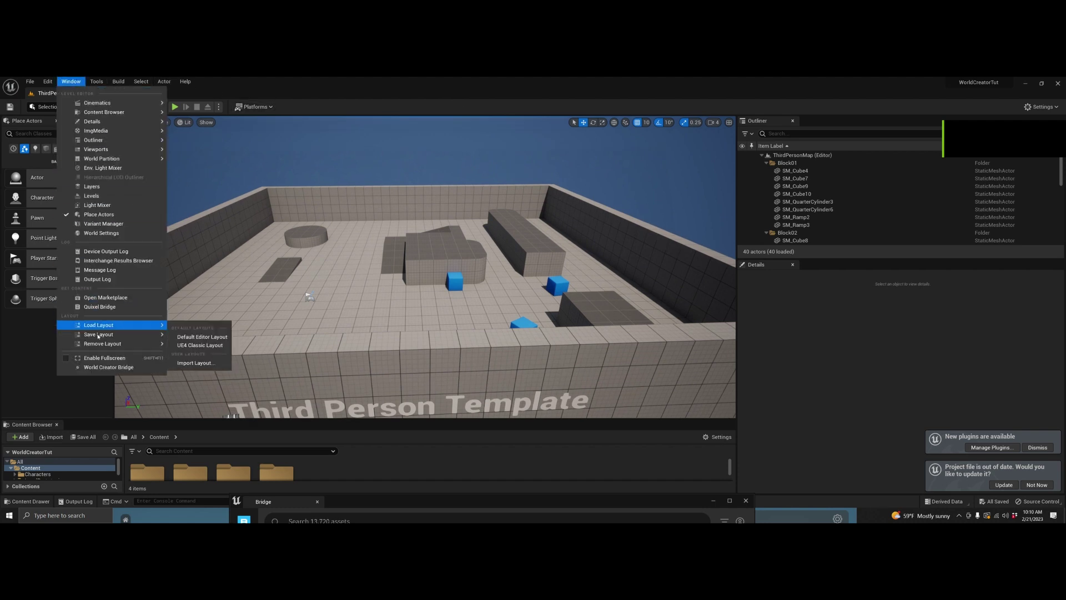
pyautogui.click(103, 367)
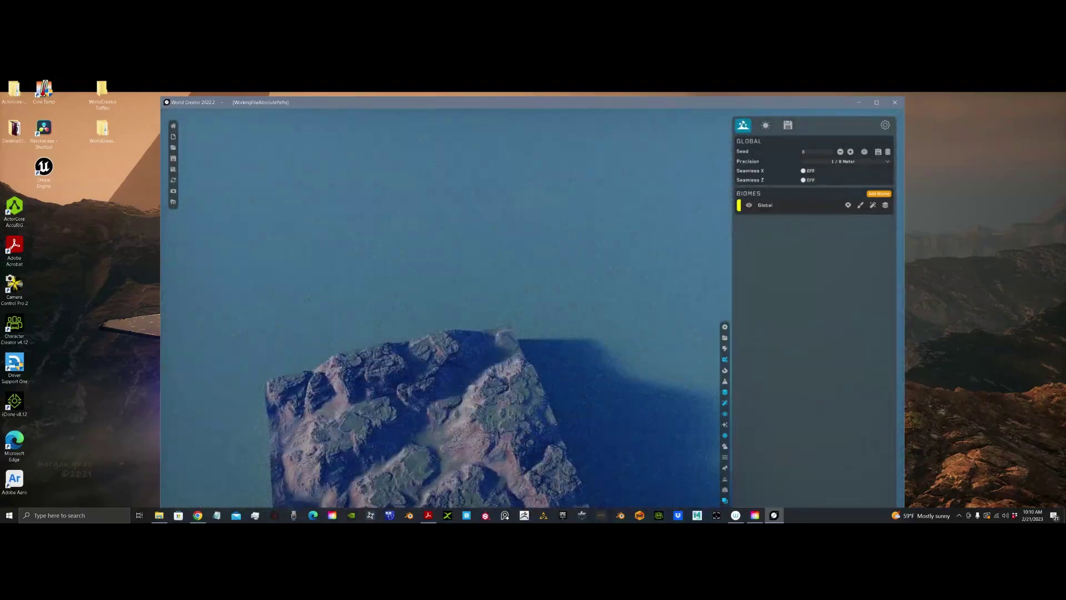
# - Switch to World Creator and examine the terrain from above and at ground level
pyautogui.moveTo(589, 289); pyautogui.dragTo(561, 381, button='right')
pyautogui.scroll(5, 540, 362)
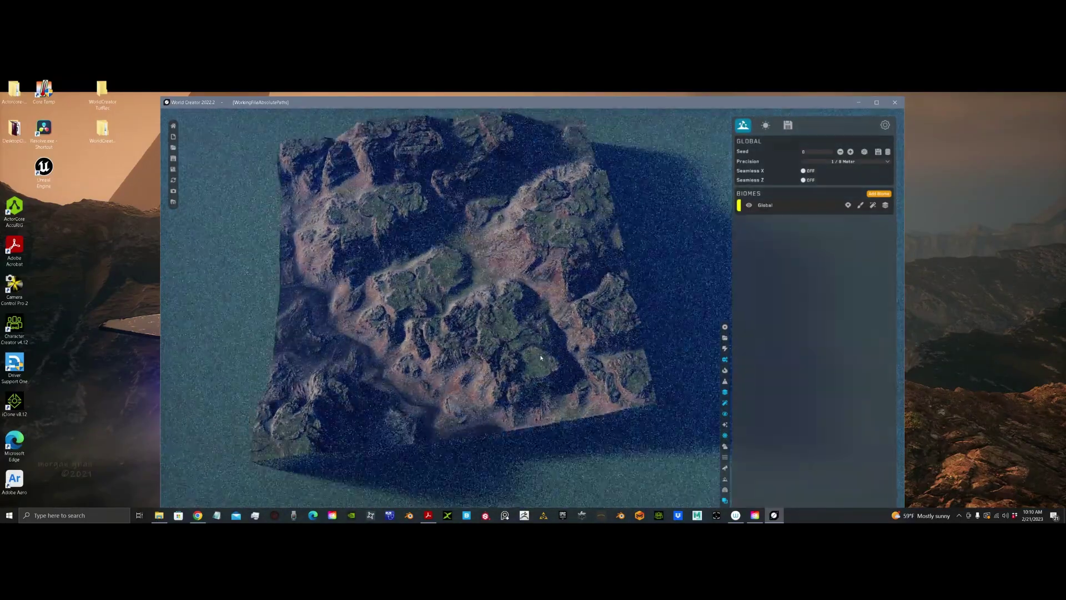
pyautogui.moveTo(541, 362); pyautogui.dragTo(541, 329, button='right')
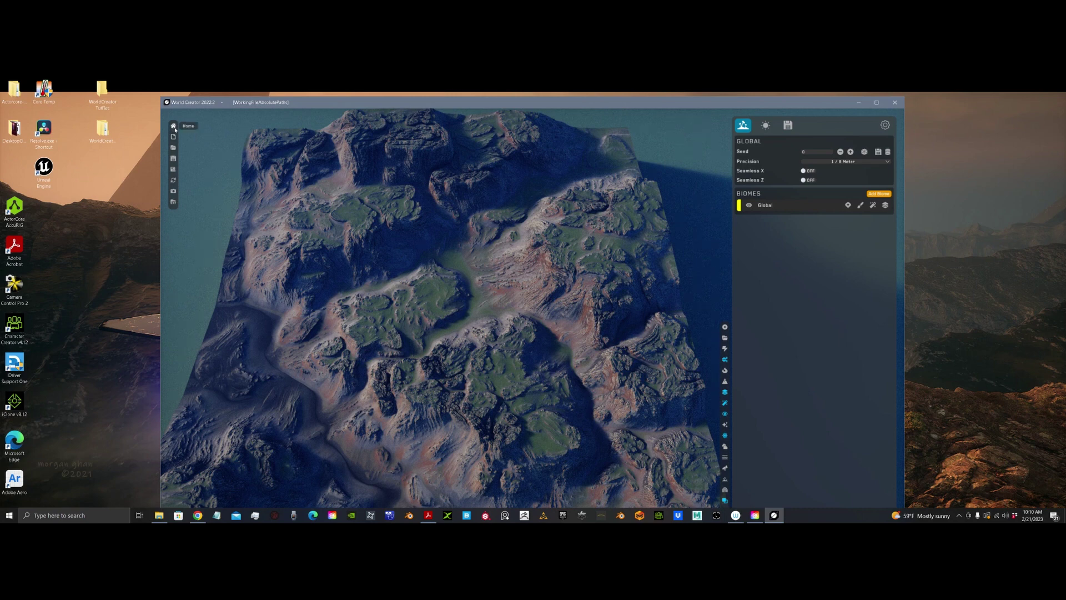
pyautogui.click(174, 180)
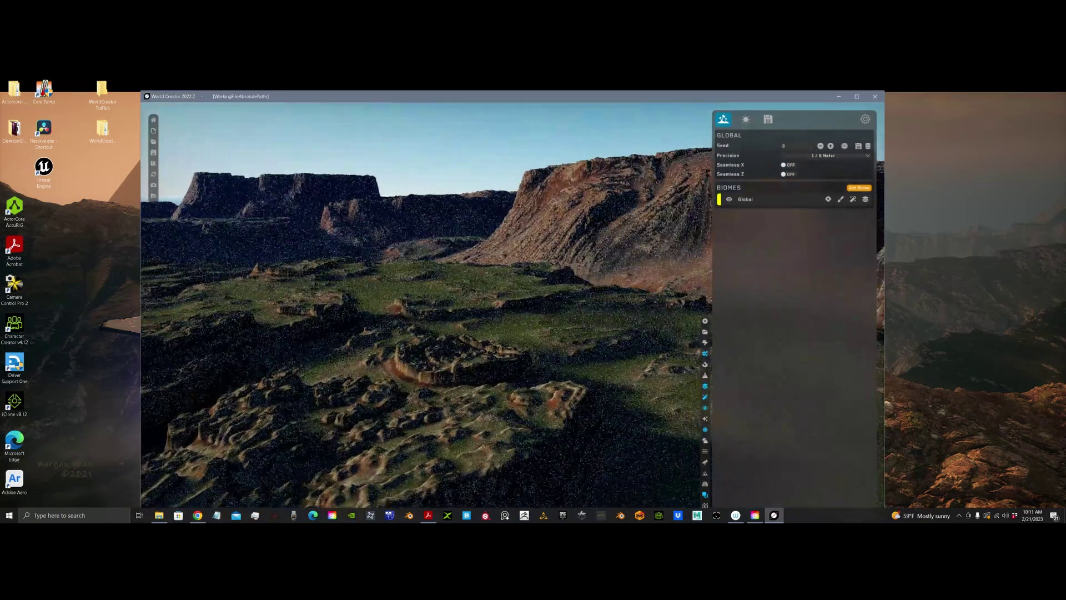
pyautogui.moveTo(466, 315); pyautogui.dragTo(505, 316, button='right')
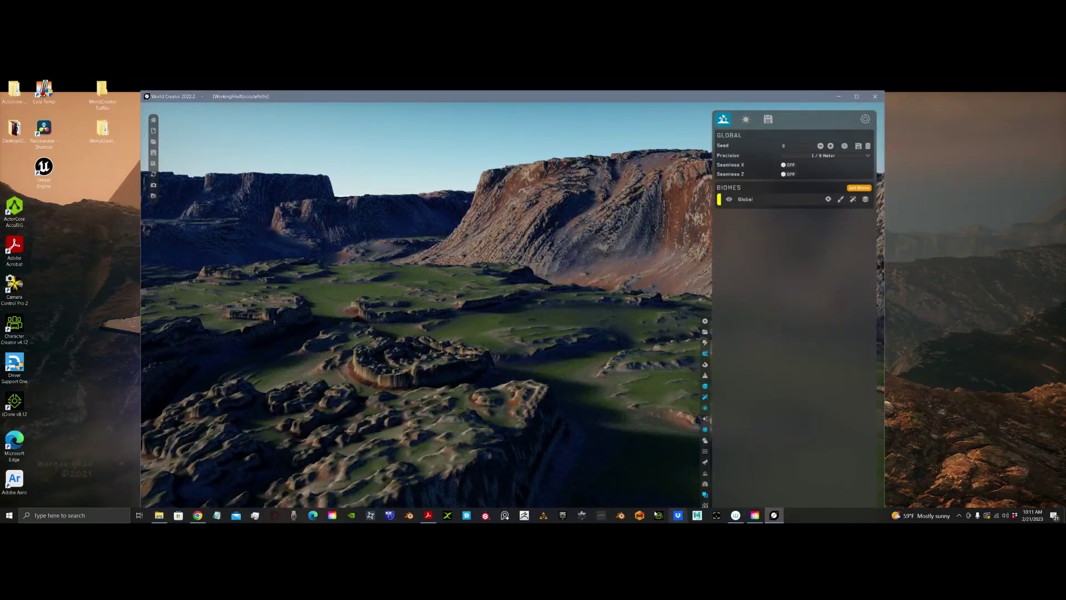
# - Launch the WorldCreatorTut Unreal project from its folder in UE5 Projects and dismiss the file window
pyautogui.doubleClick(102, 91)
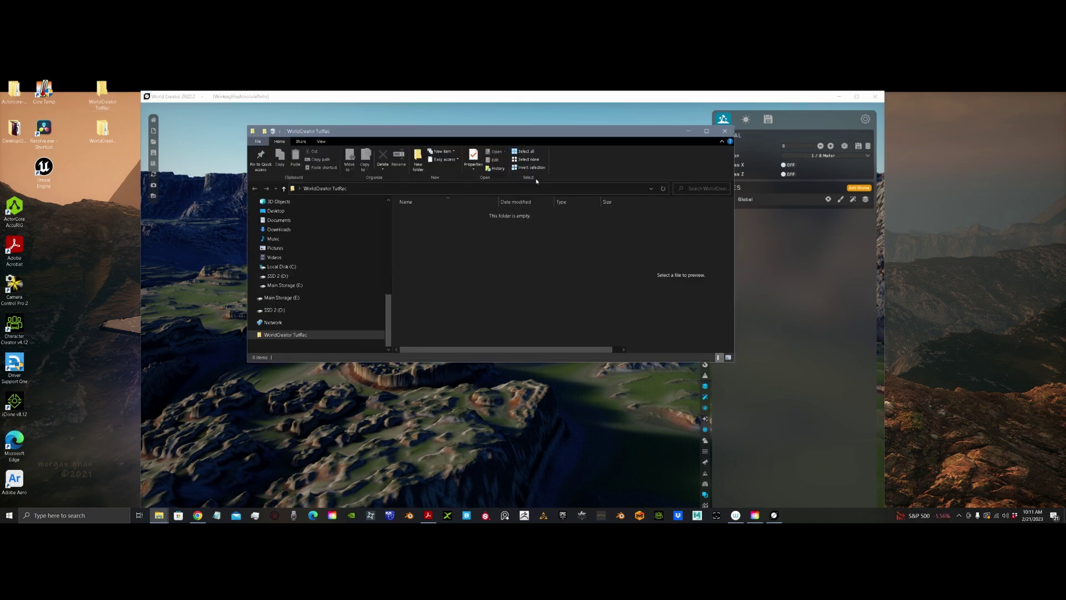
pyautogui.scroll(10, 300, 217)
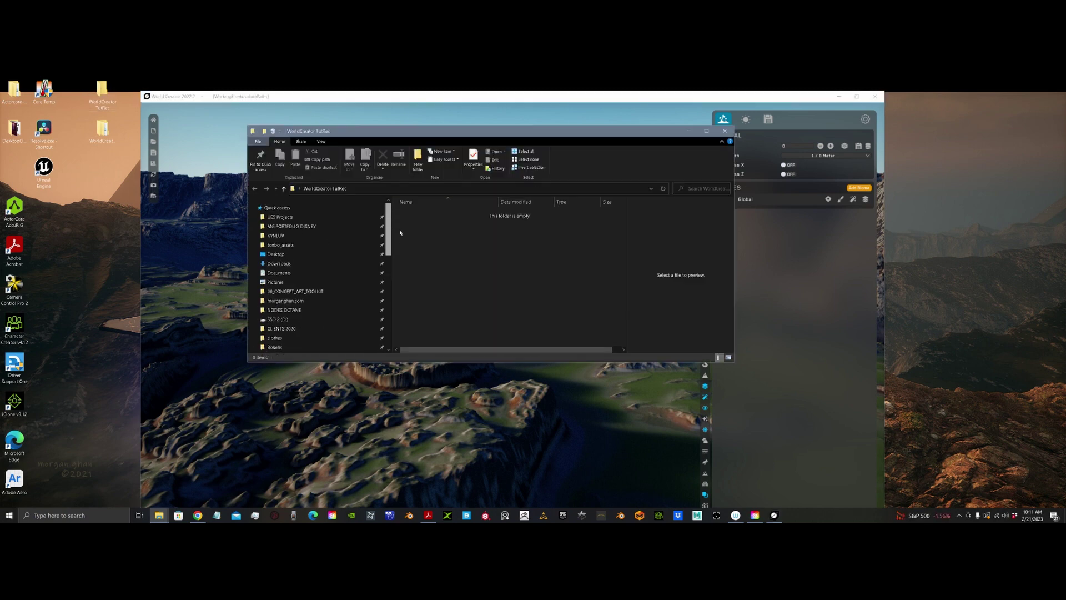
pyautogui.click(313, 218)
pyautogui.scroll(-2, 430, 322)
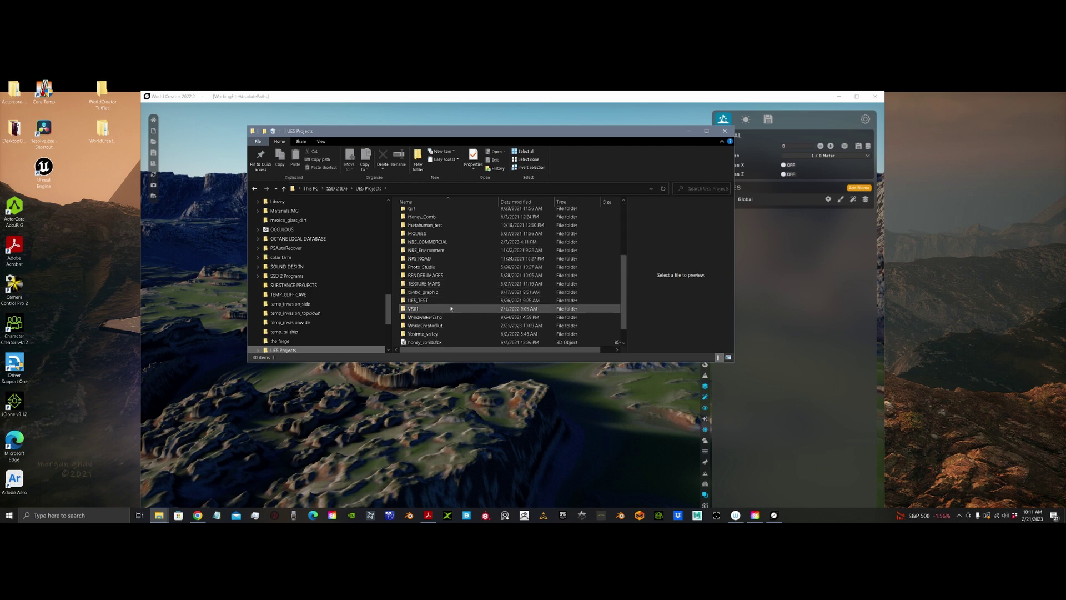
pyautogui.doubleClick(426, 326)
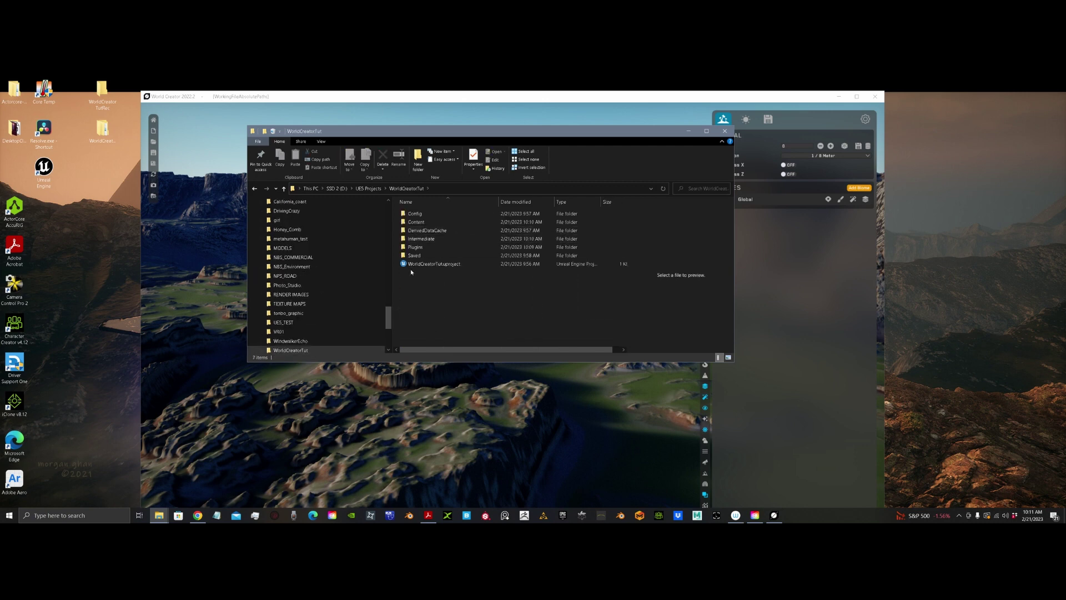
pyautogui.click(414, 265)
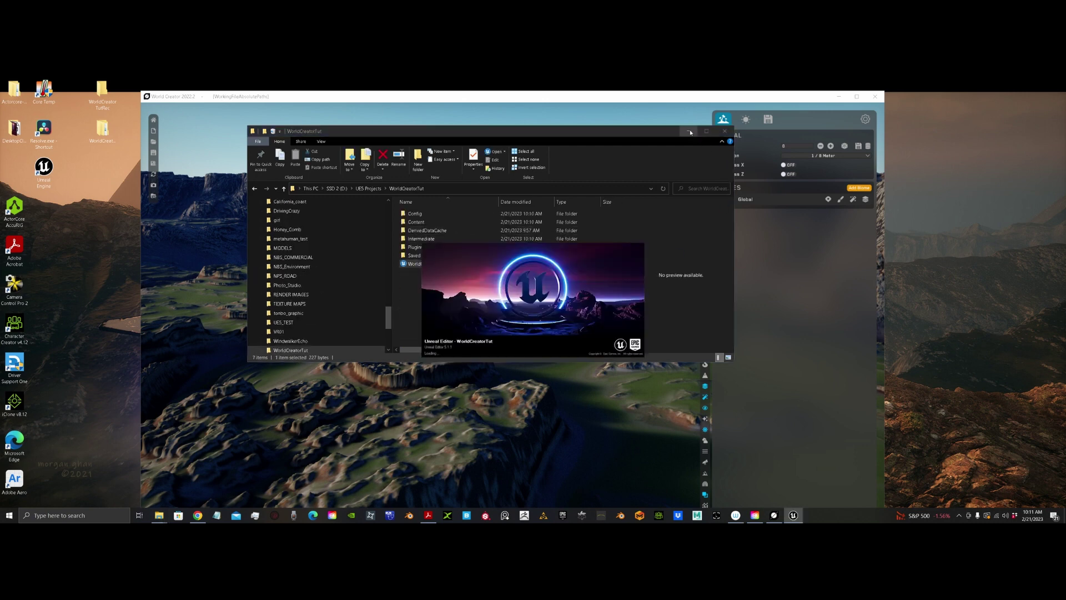
pyautogui.click(724, 132)
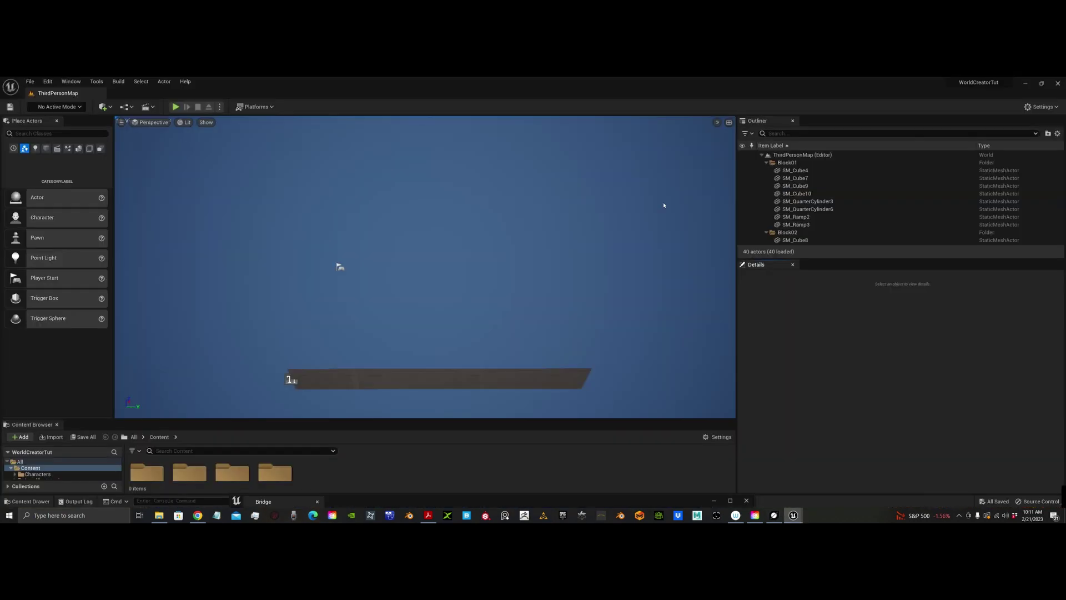
# - Create a new level from the Basic template
pyautogui.moveTo(444, 229); pyautogui.dragTo(444, 229, button='right')
pyautogui.click(30, 82)
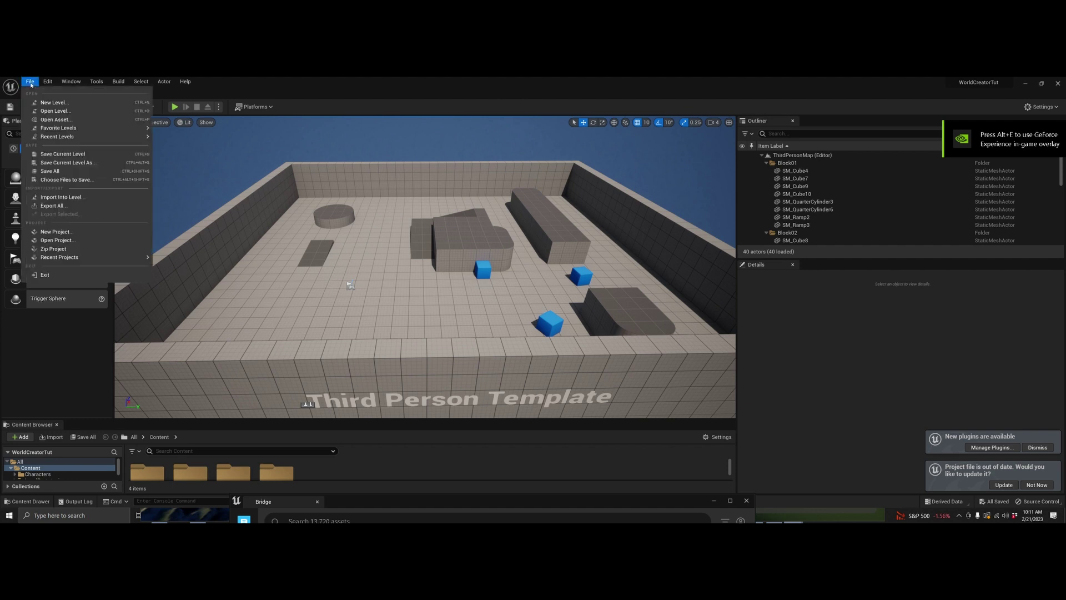
pyautogui.click(53, 102)
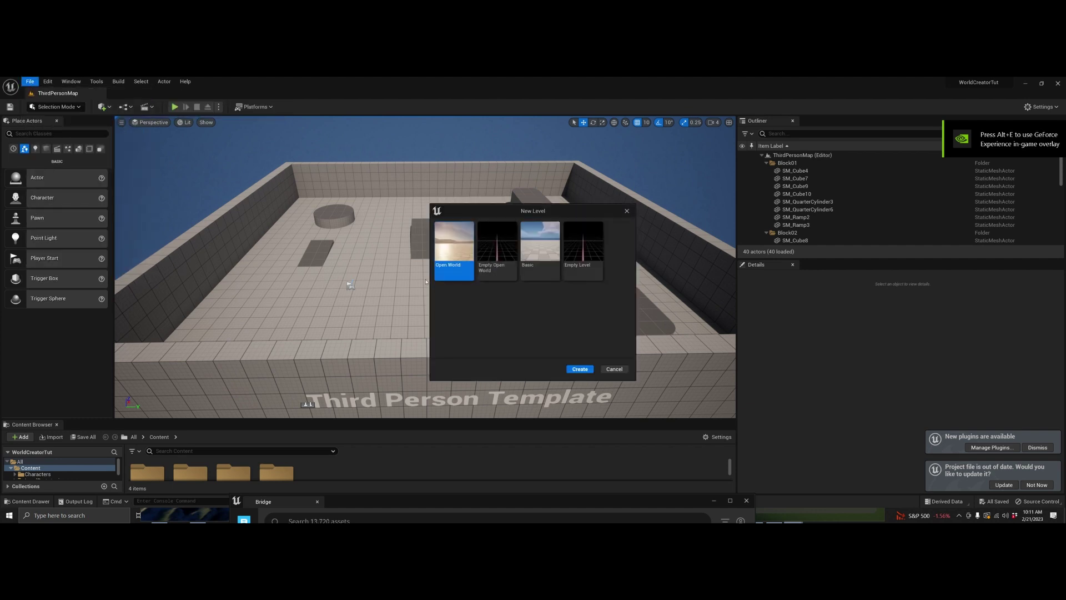
pyautogui.click(538, 260)
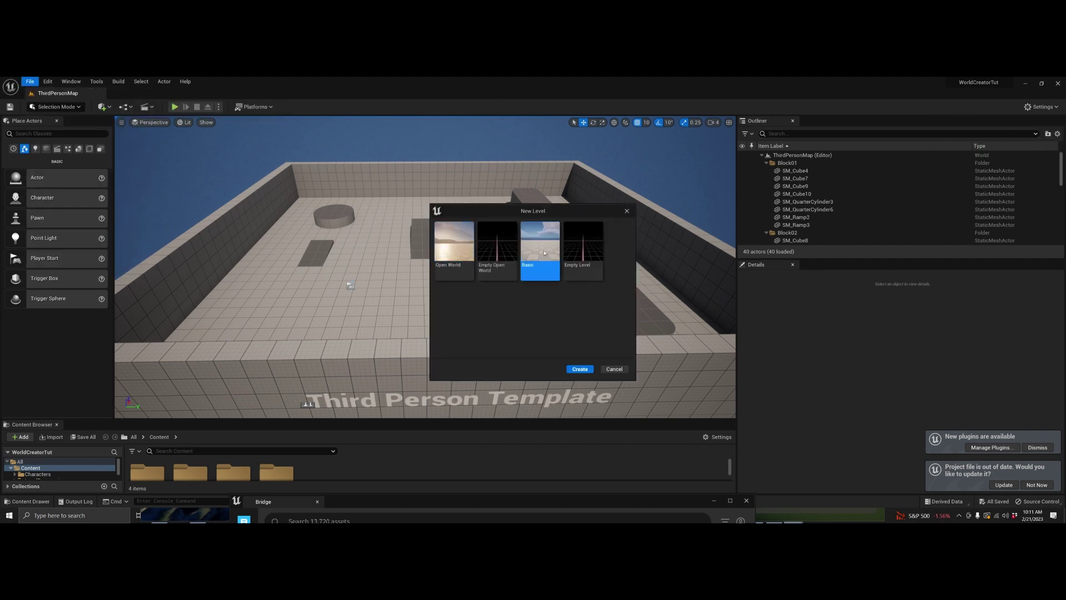
pyautogui.click(579, 370)
# - Save the new level as WorldCreator_Tut in the MG_Levels folder, overwriting the existing level of that name
pyautogui.click(29, 81)
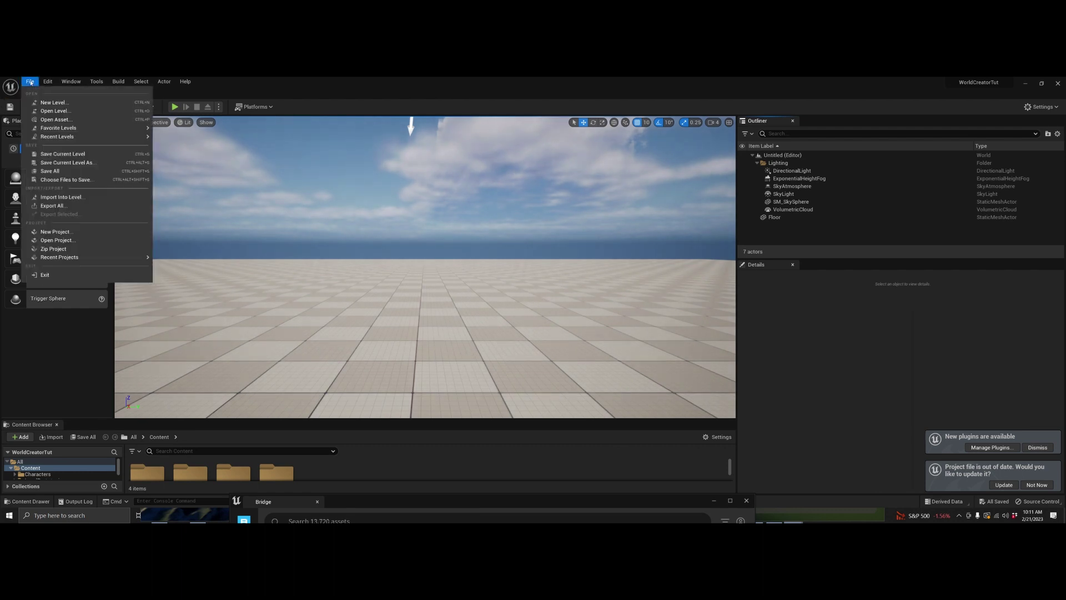
pyautogui.click(74, 161)
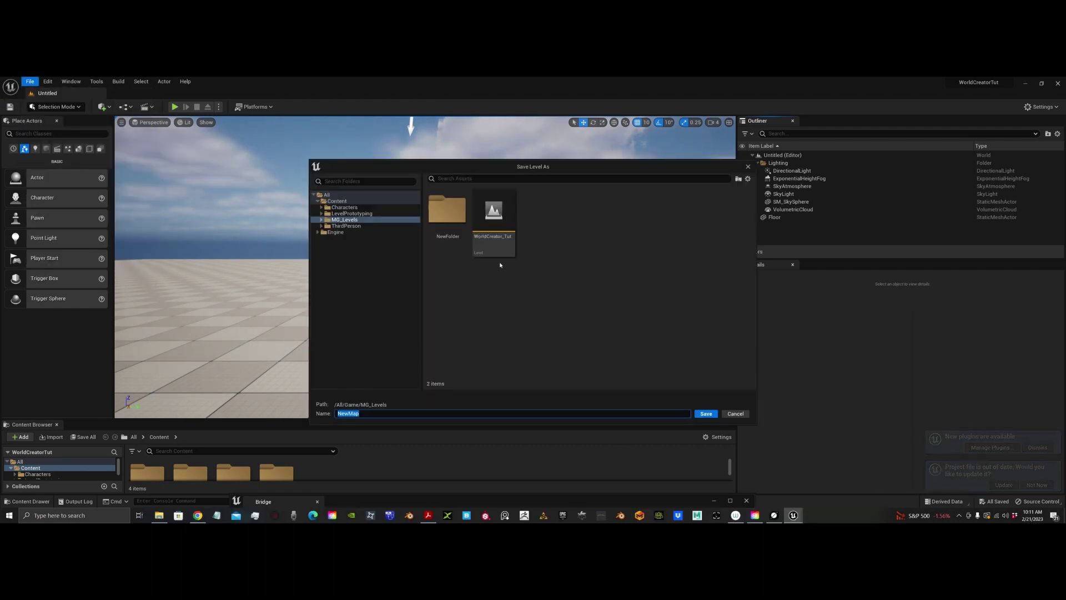
pyautogui.click(497, 226)
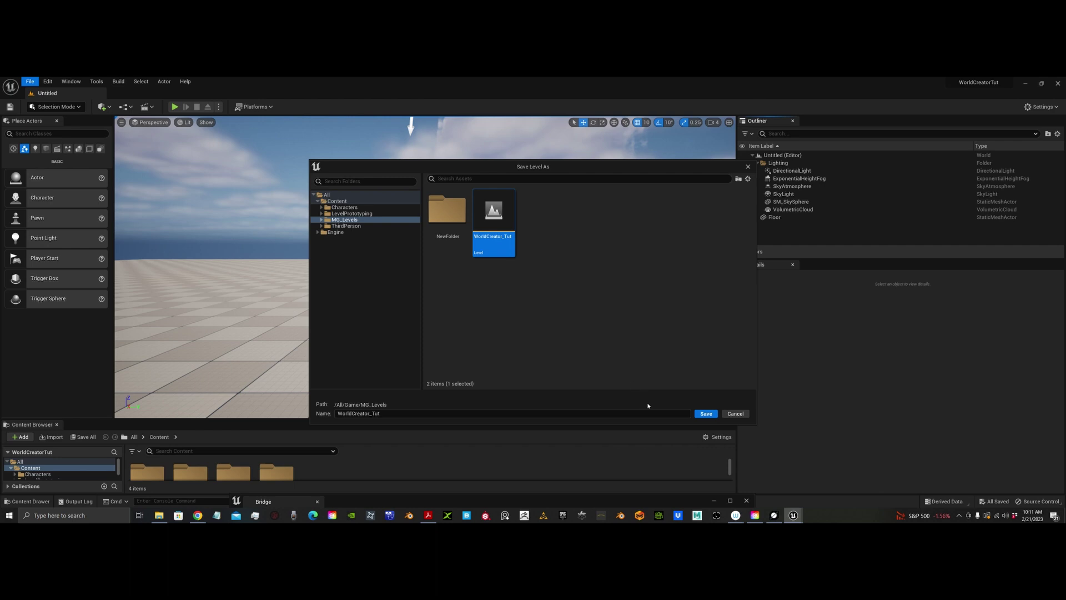
pyautogui.click(700, 413)
pyautogui.click(569, 312)
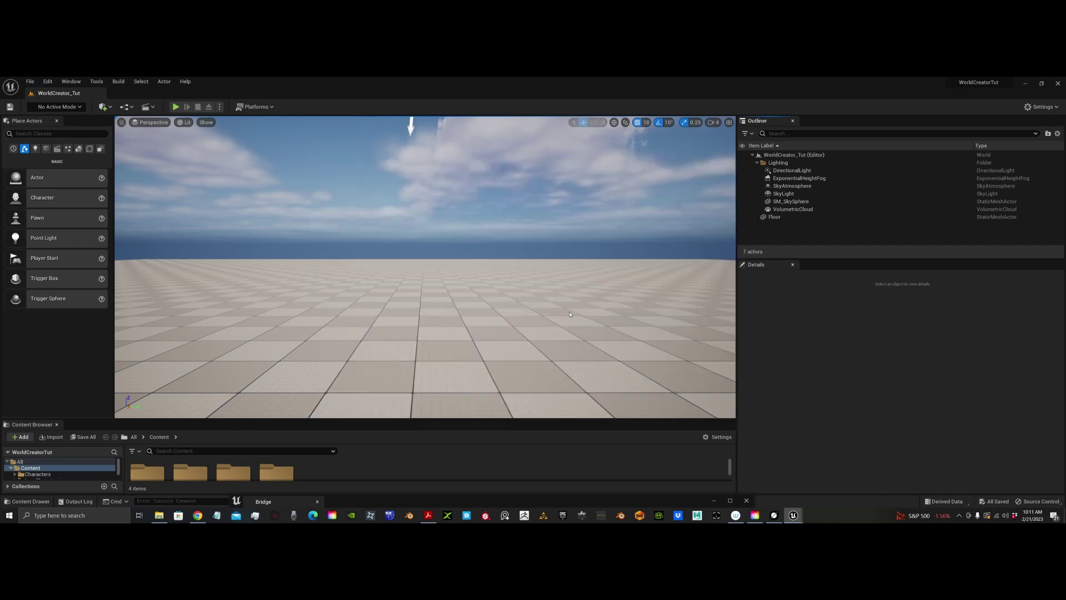
# - Delete the Floor actor from the level, leaving only the Lighting folder's actors
pyautogui.moveTo(496, 268); pyautogui.dragTo(663, 243, button='right')
pyautogui.moveTo(577, 159); pyautogui.dragTo(594, 151, button='right')
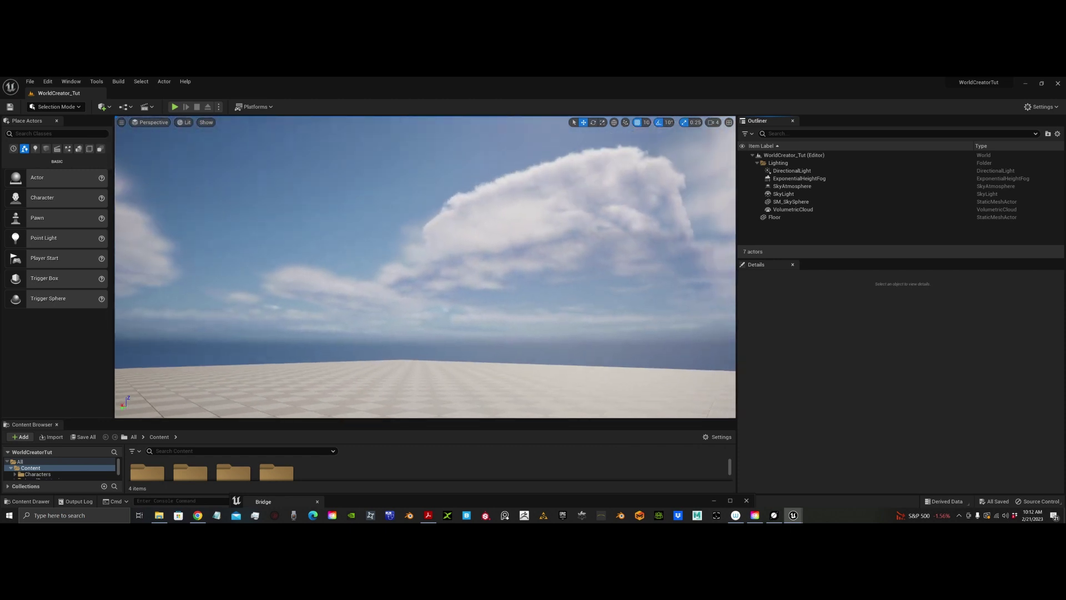
pyautogui.moveTo(411, 282); pyautogui.dragTo(410, 296, button='right')
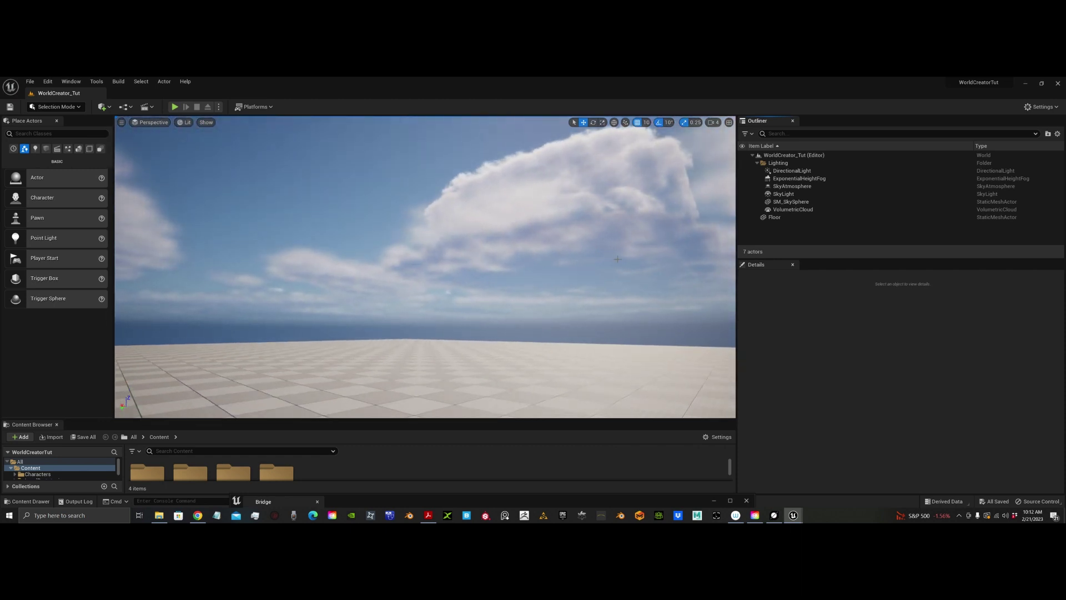
pyautogui.click(758, 164)
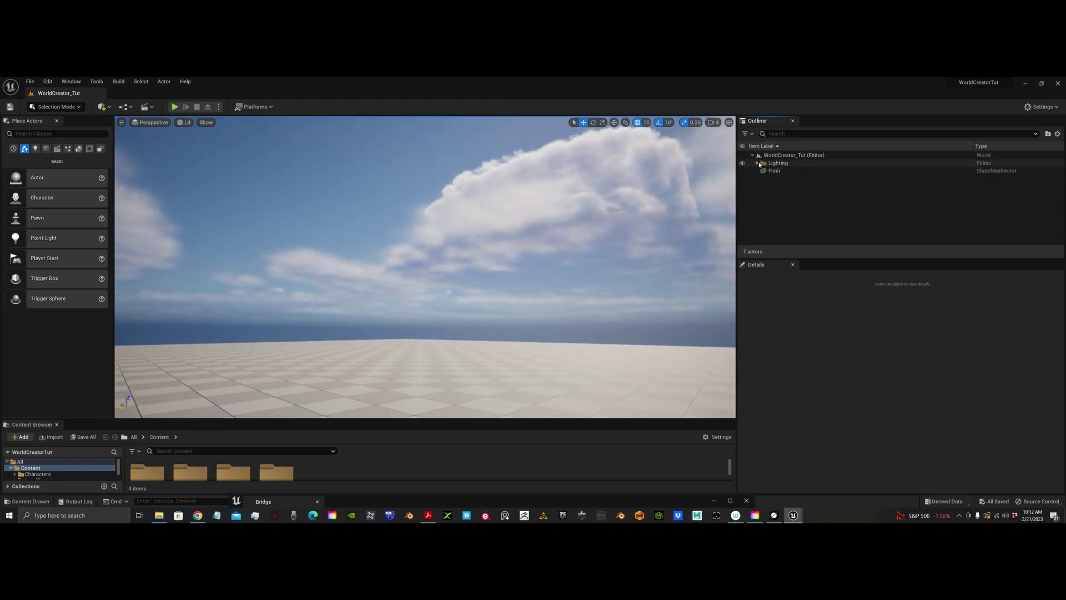
pyautogui.click(775, 172)
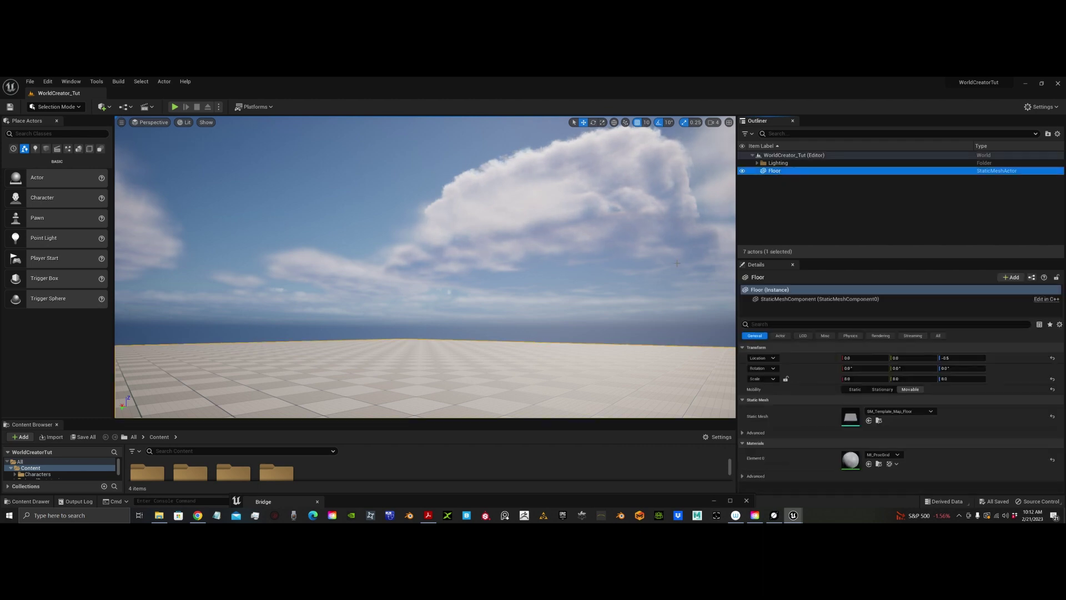
pyautogui.press('Delete')
pyautogui.moveTo(510, 270); pyautogui.dragTo(489, 311, button='right')
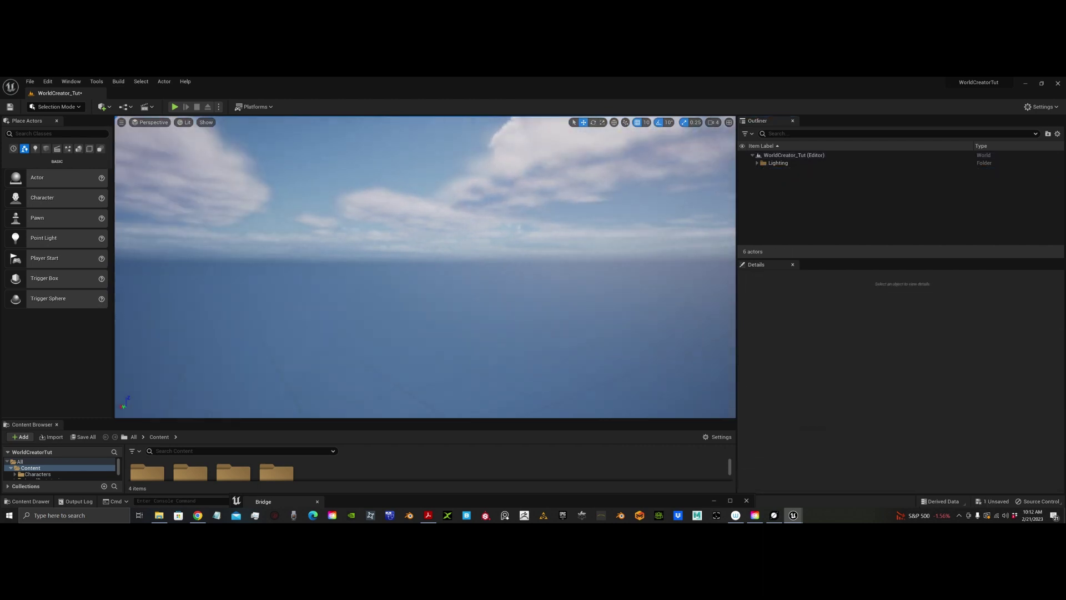
pyautogui.moveTo(510, 270)
pyautogui.mouseDown(button='right')
pyautogui.moveTo(696, 256)
pyautogui.moveTo(497, 272)
pyautogui.mouseUp(button='right')
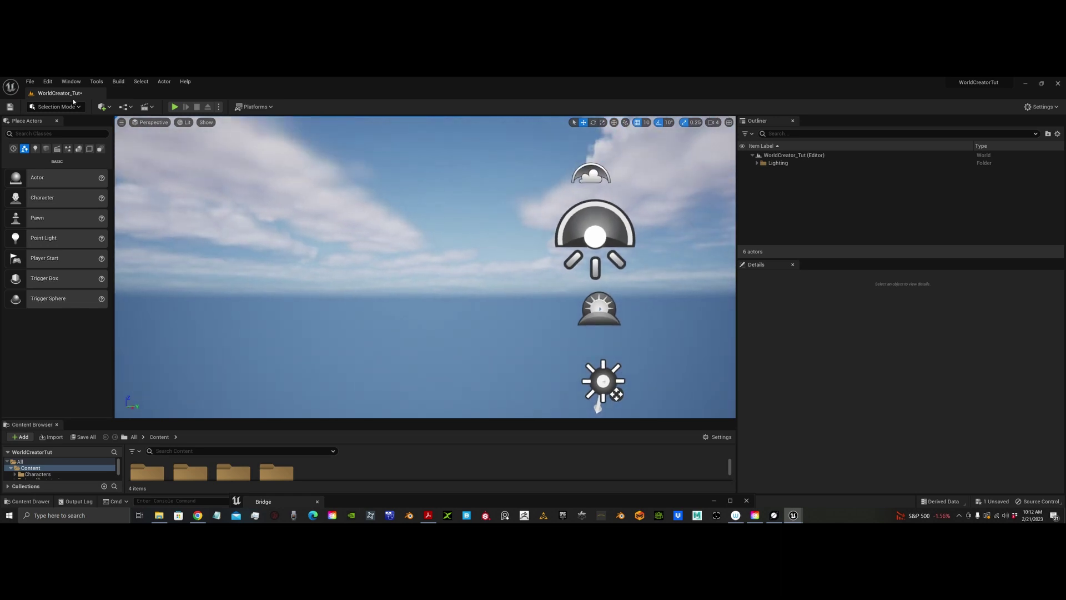
# - Synchronize the terrain through World Creator Bridge with actor name WC_Terrain, material M_Terrain, Import Textures enabled, grid size 8 and world scale 1.0
pyautogui.click(71, 81)
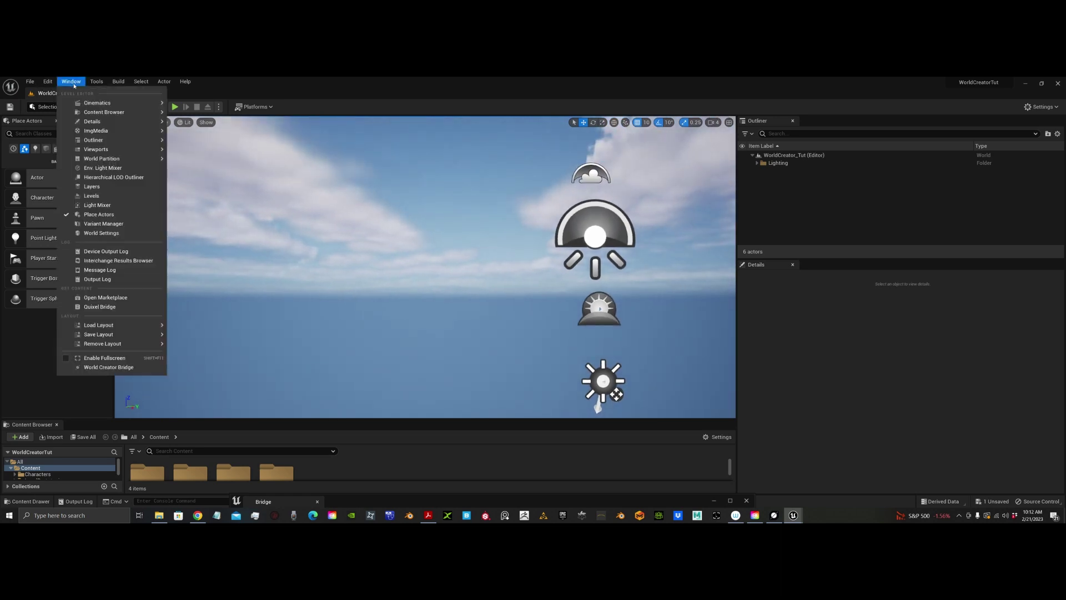
pyautogui.click(115, 366)
pyautogui.scroll(-2, 469, 394)
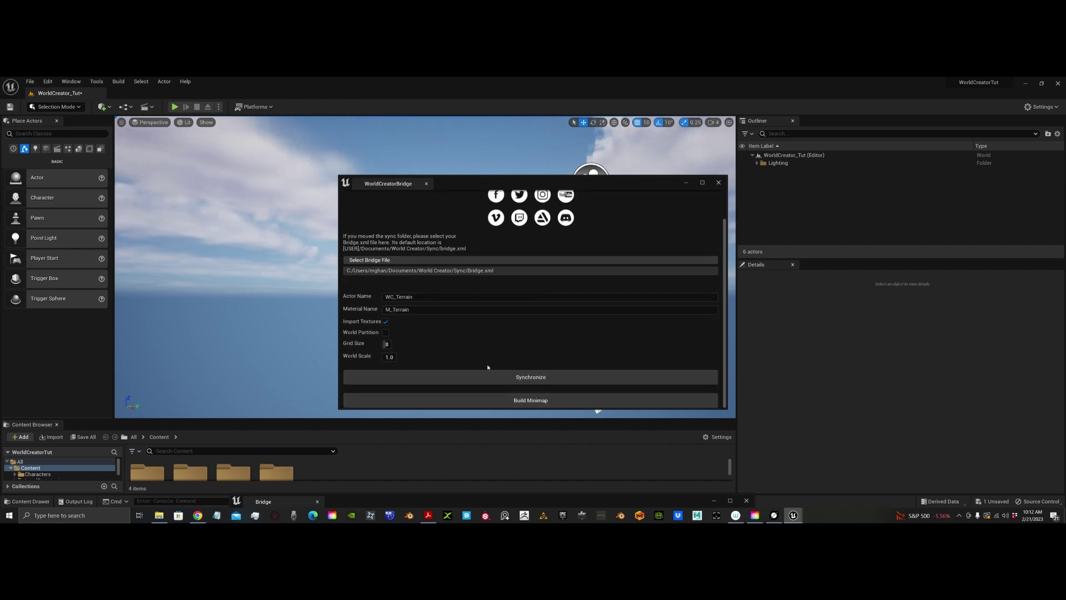
pyautogui.click(523, 380)
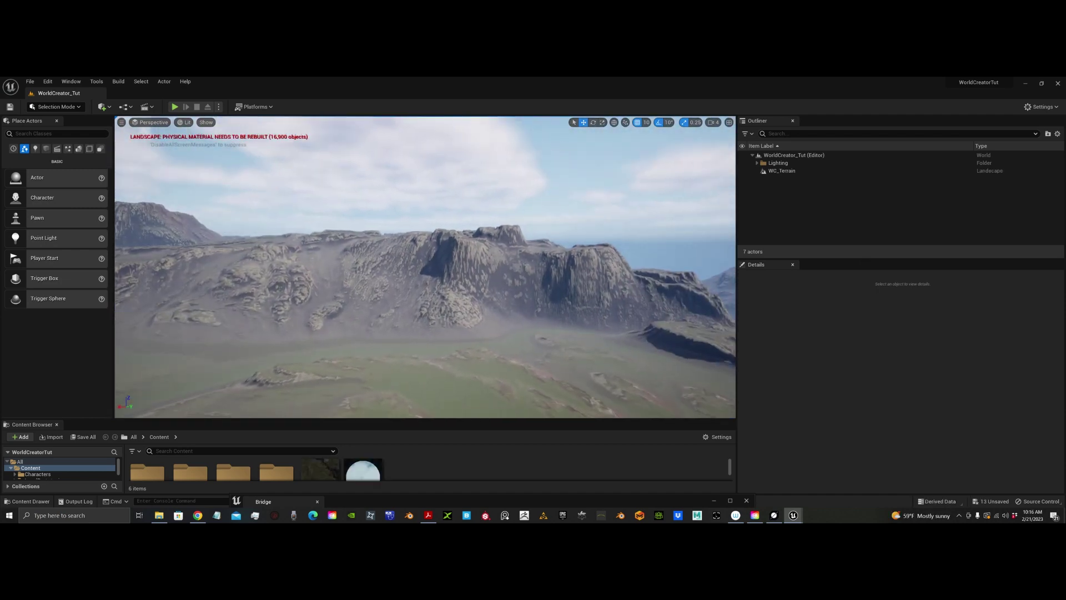
# - Inspect the imported terrain near ground level and run a brief play-in-editor preview of the level
pyautogui.press('q')
pyautogui.press('q')
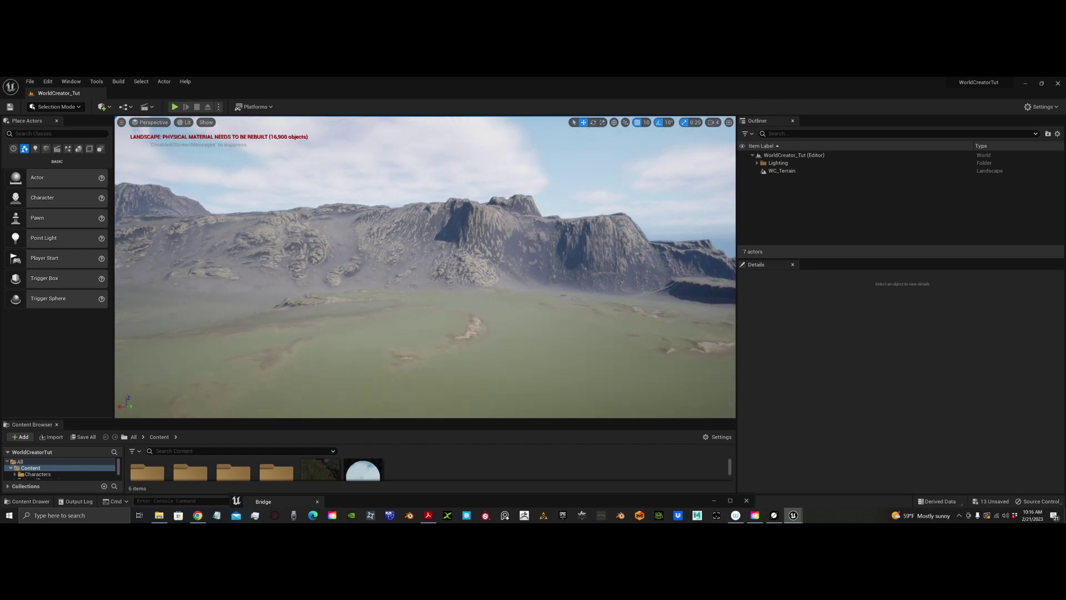
pyautogui.press('w')
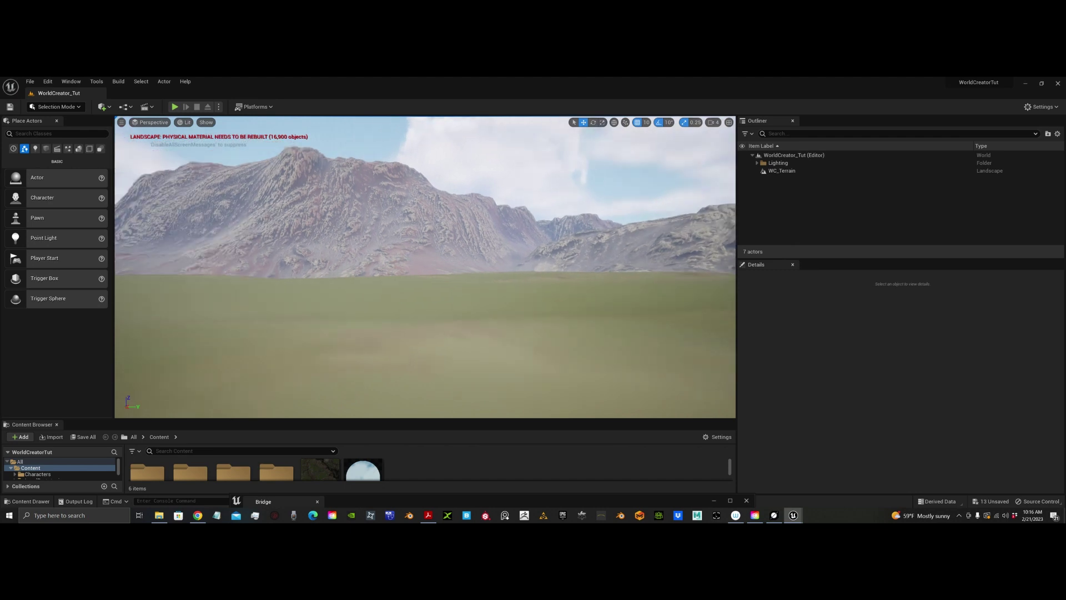
pyautogui.moveTo(426, 267); pyautogui.dragTo(343, 263, button='right')
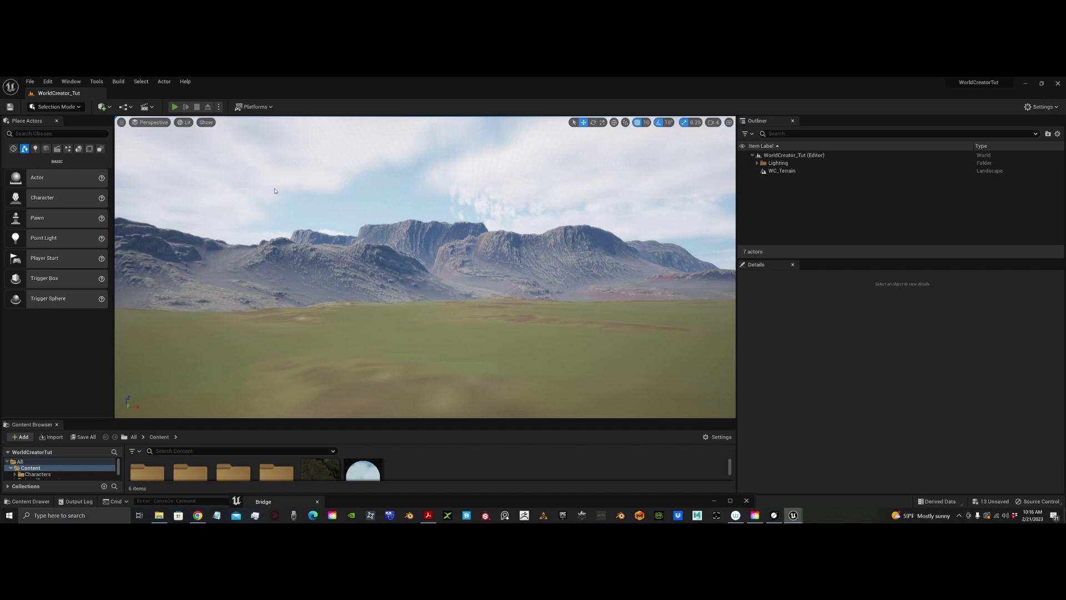
pyautogui.hotkey('alt', 'p')
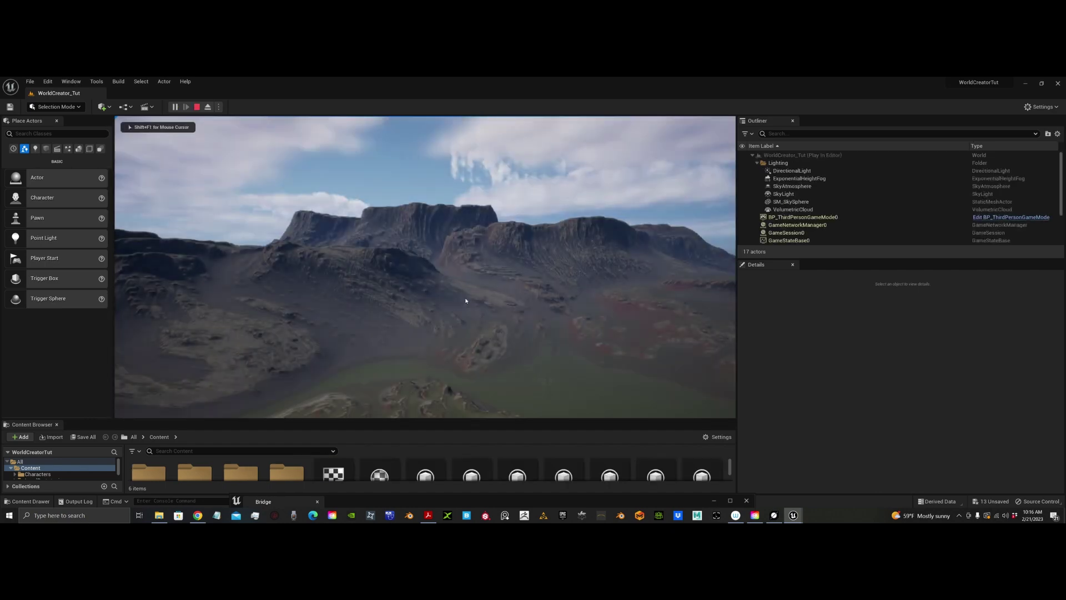
pyautogui.click(196, 107)
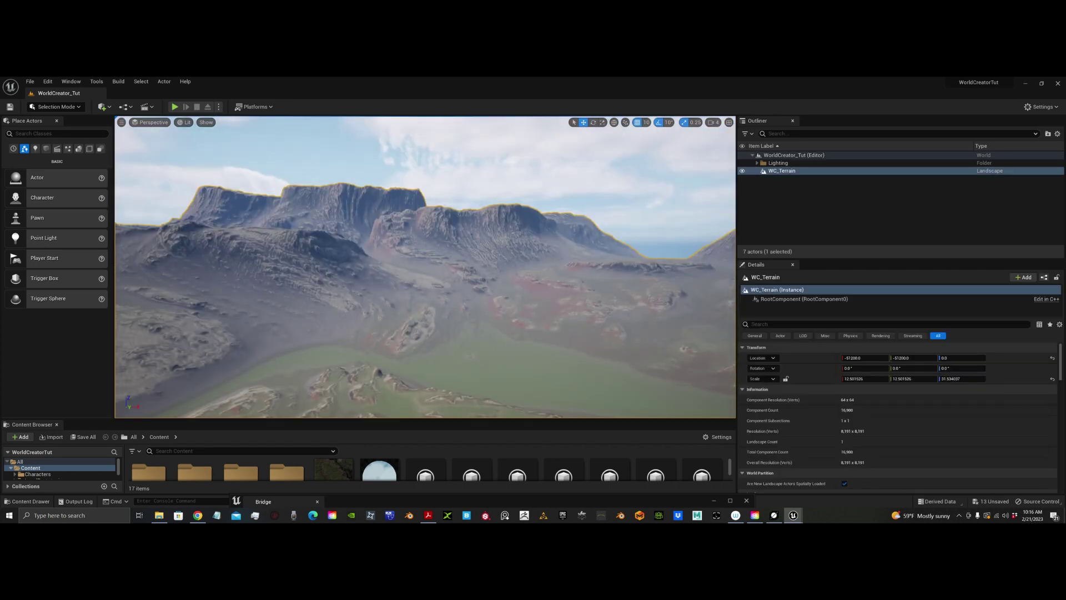
# - Examine the mesh density of WC_Terrain in the Wireframe view mode
pyautogui.press('q')
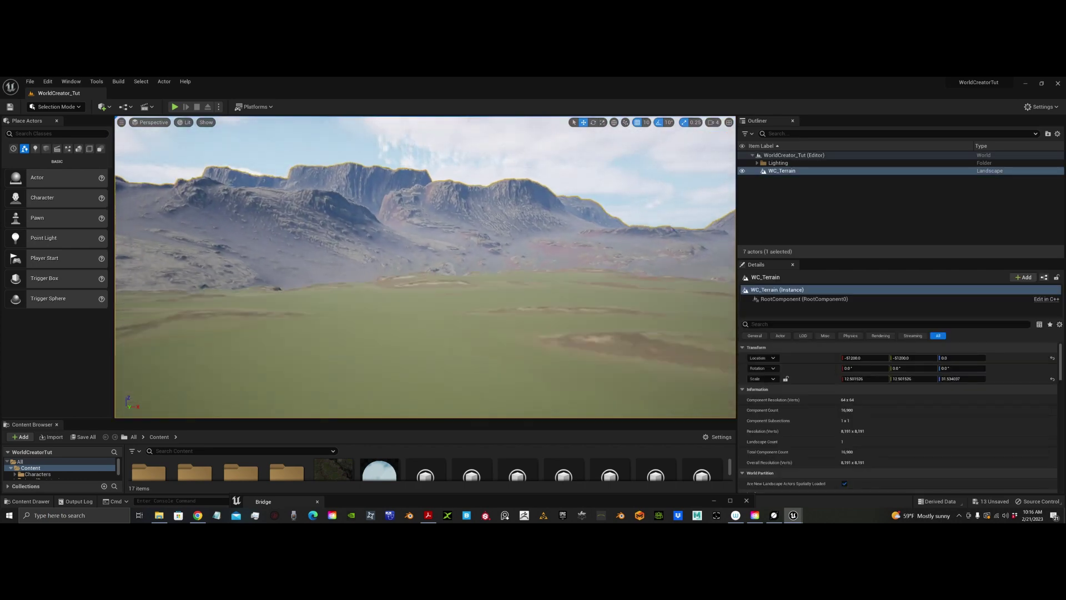
pyautogui.press('q')
pyautogui.press('w')
pyautogui.moveTo(425, 267)
pyautogui.mouseDown(button='right')
pyautogui.moveTo(434, 277)
pyautogui.moveTo(417, 282)
pyautogui.mouseUp(button='right')
pyautogui.press('w')
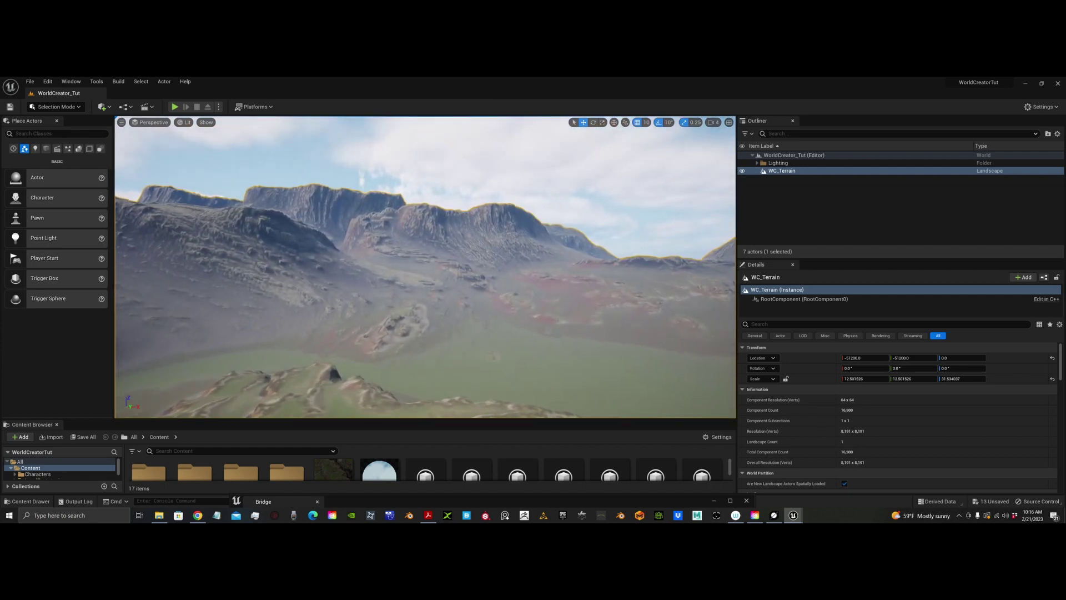
pyautogui.click(153, 123)
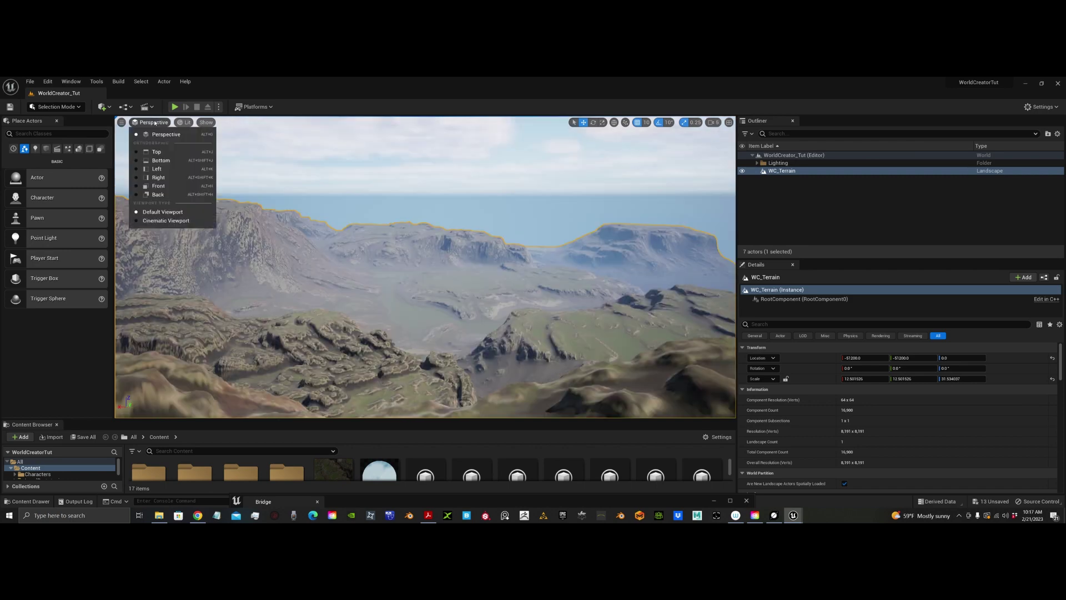
pyautogui.click(186, 122)
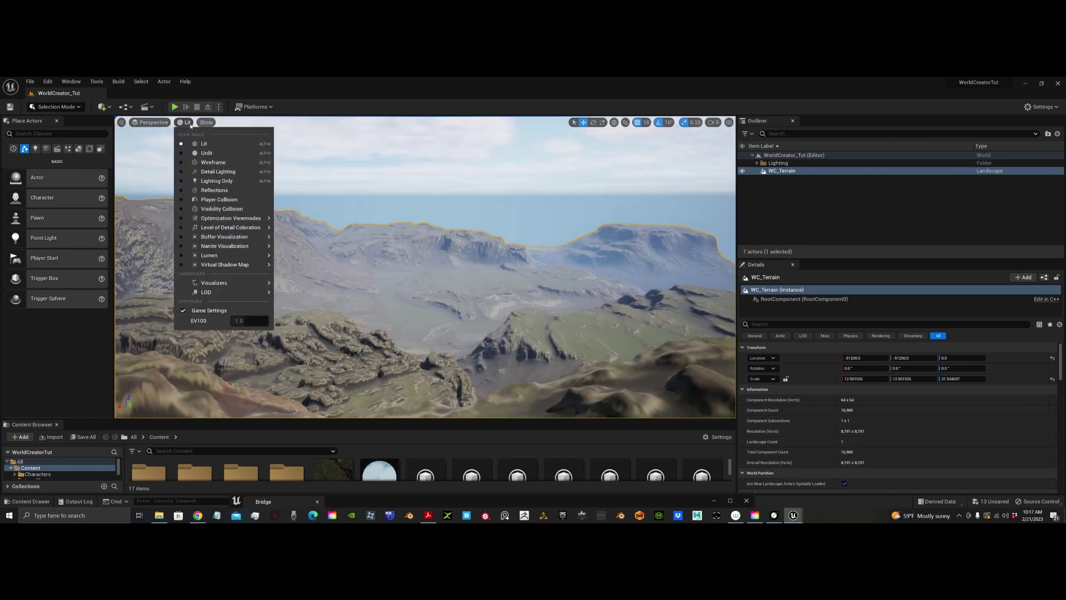
pyautogui.click(212, 163)
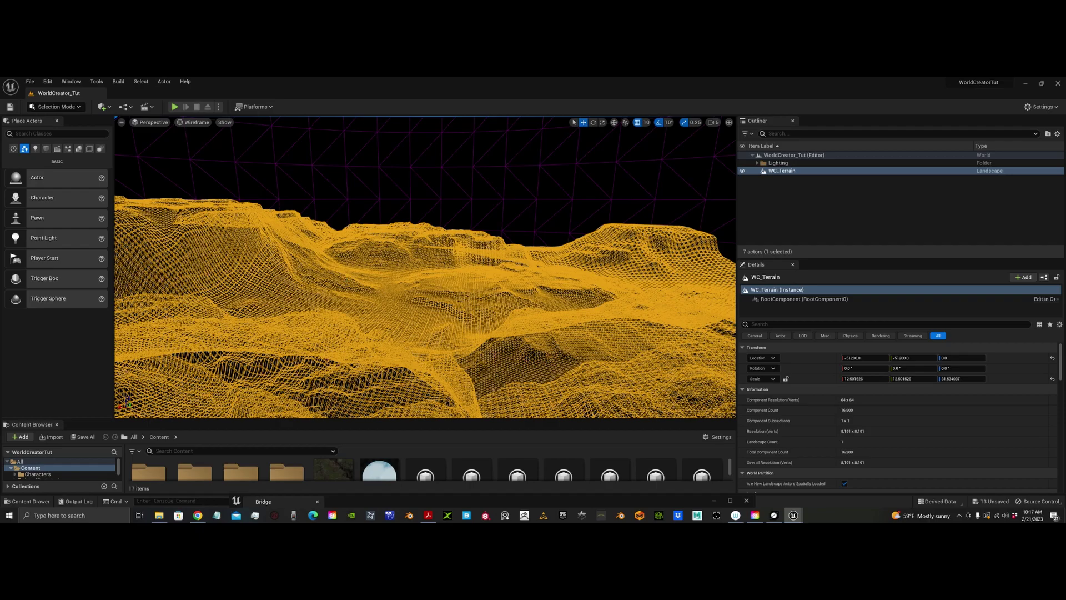
pyautogui.moveTo(293, 272)
pyautogui.mouseDown(button='right')
pyautogui.moveTo(439, 281)
pyautogui.moveTo(417, 322)
pyautogui.moveTo(305, 272)
pyautogui.mouseUp(button='right')
pyautogui.press('w')
# - Examine the terrain's material cost in the Shader Complexity optimization view mode
pyautogui.click(193, 122)
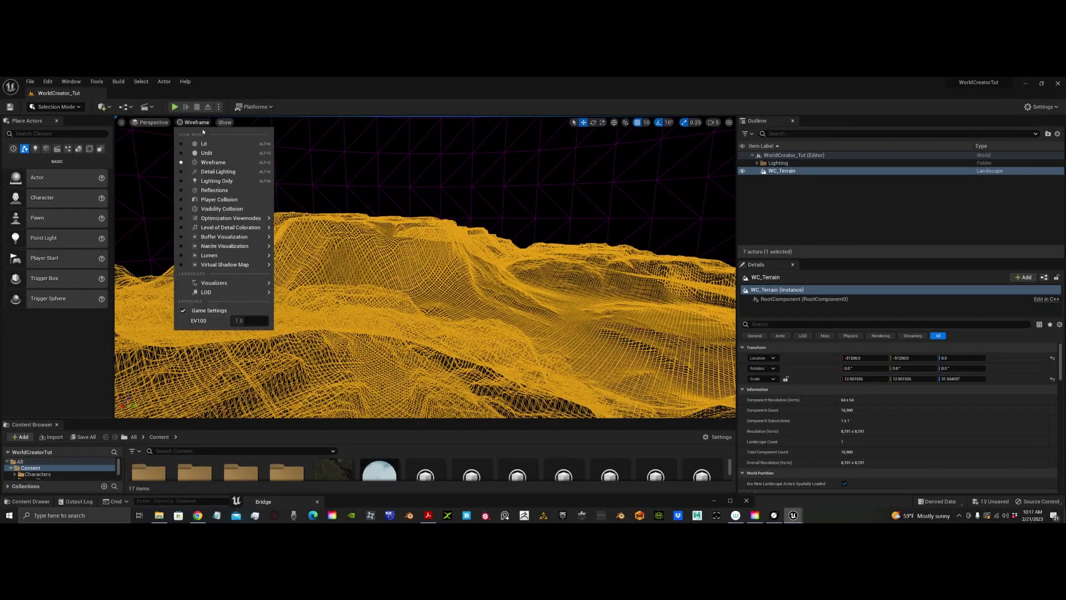
pyautogui.moveTo(226, 239)
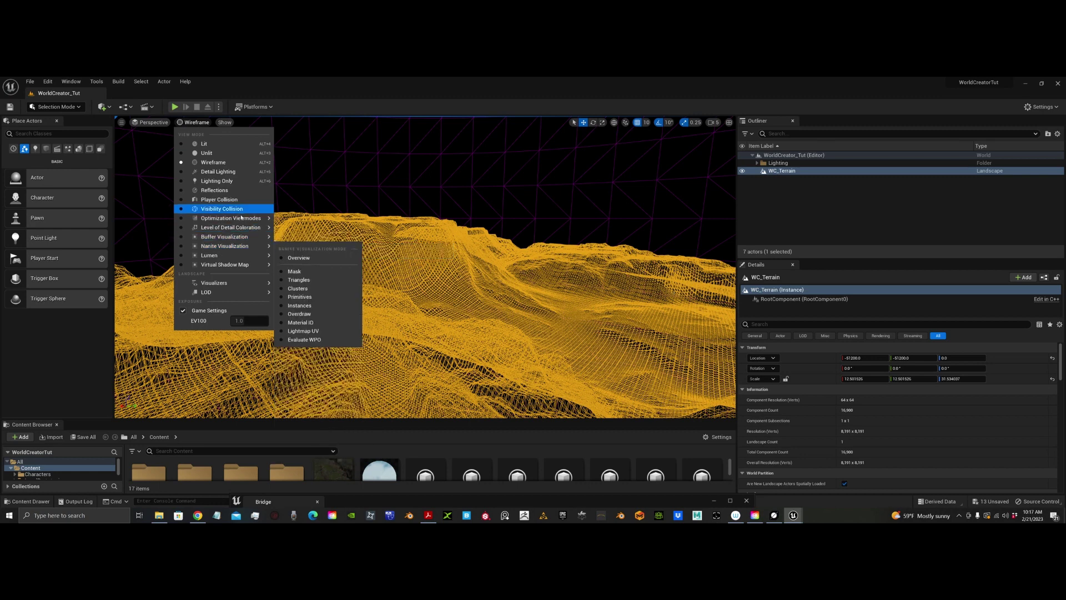
pyautogui.moveTo(243, 218)
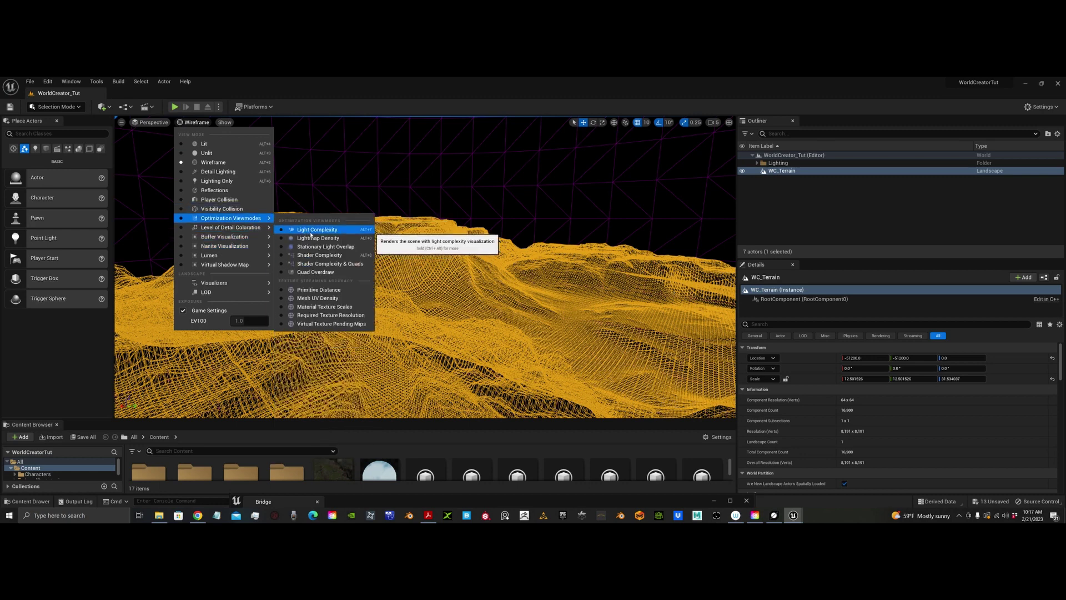
pyautogui.click(301, 254)
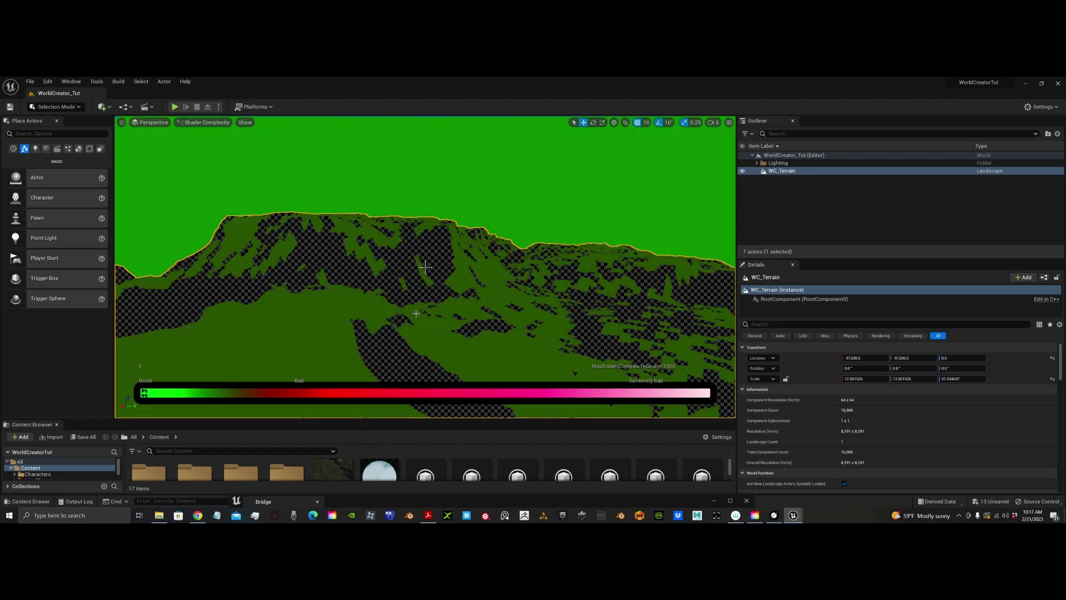
pyautogui.moveTo(425, 267); pyautogui.dragTo(426, 267, button='right')
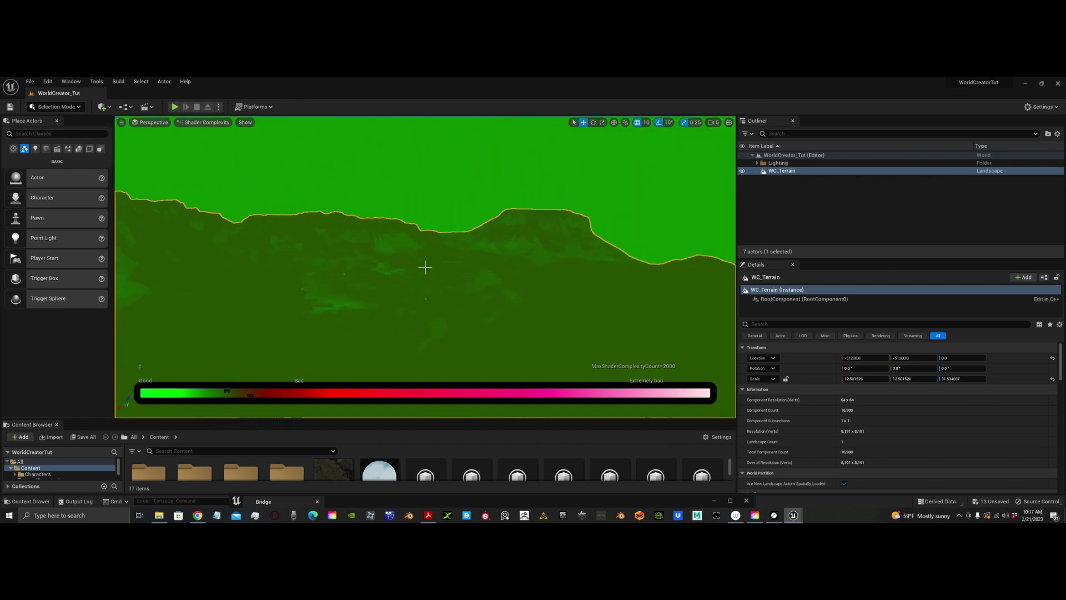
pyautogui.moveTo(246, 165); pyautogui.dragTo(246, 164, button='right')
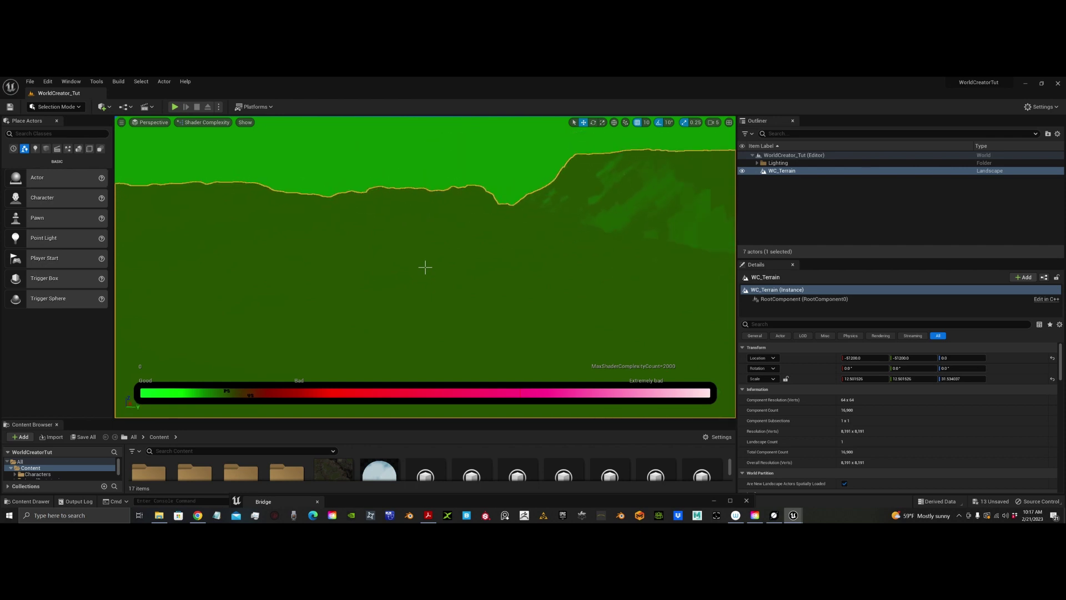
# - Check the terrain in Unlit mode, returning the viewport to Lit shading to examine the ridges and valleys from above
pyautogui.click(219, 124)
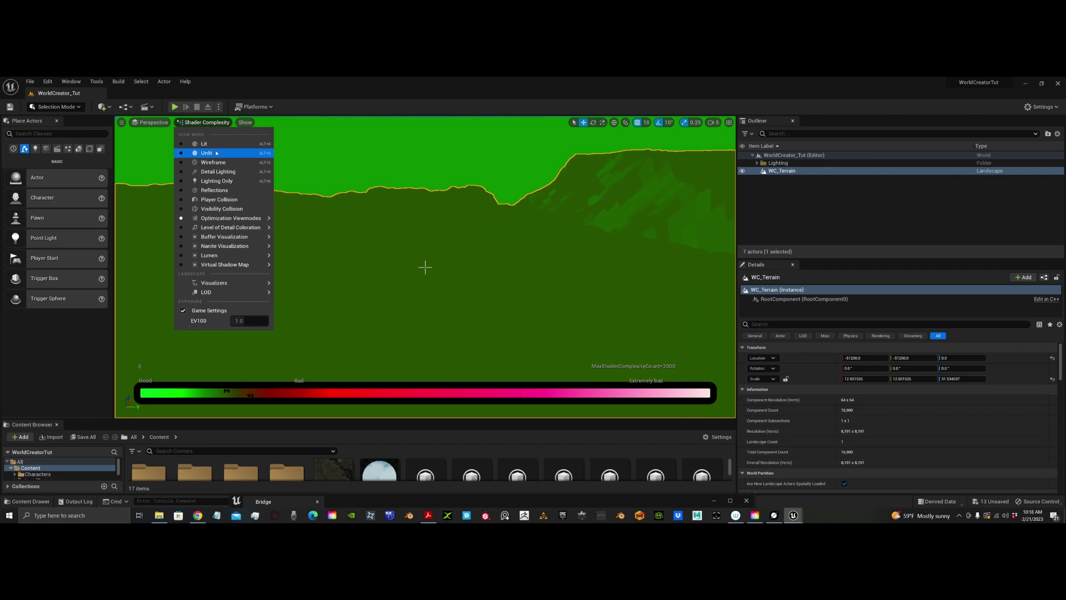
pyautogui.click(214, 153)
pyautogui.click(184, 123)
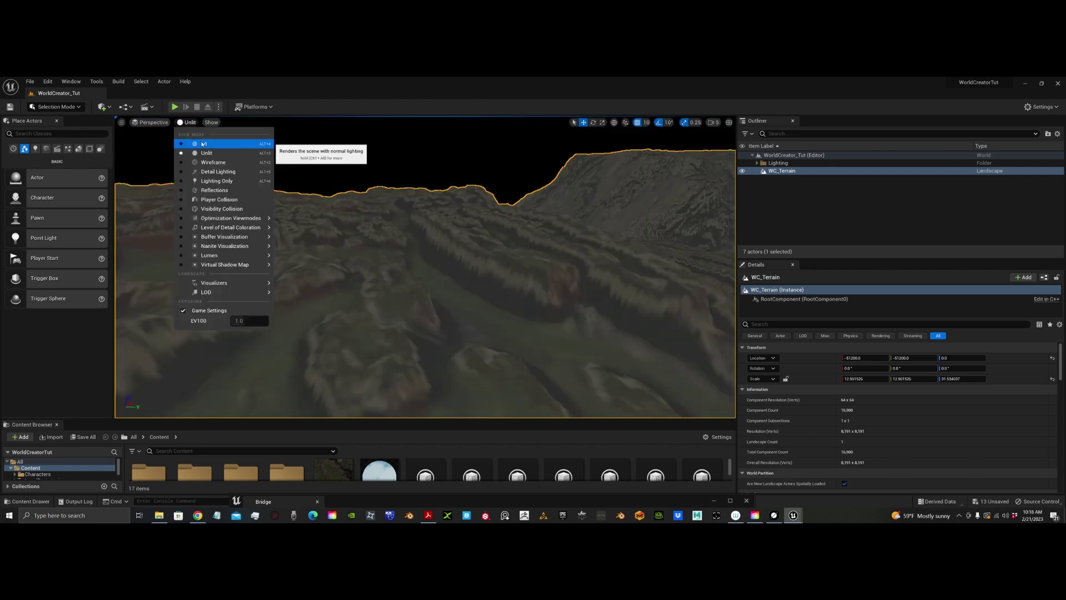
pyautogui.click(203, 144)
pyautogui.moveTo(435, 360); pyautogui.dragTo(517, 358, button='right')
pyautogui.press('a')
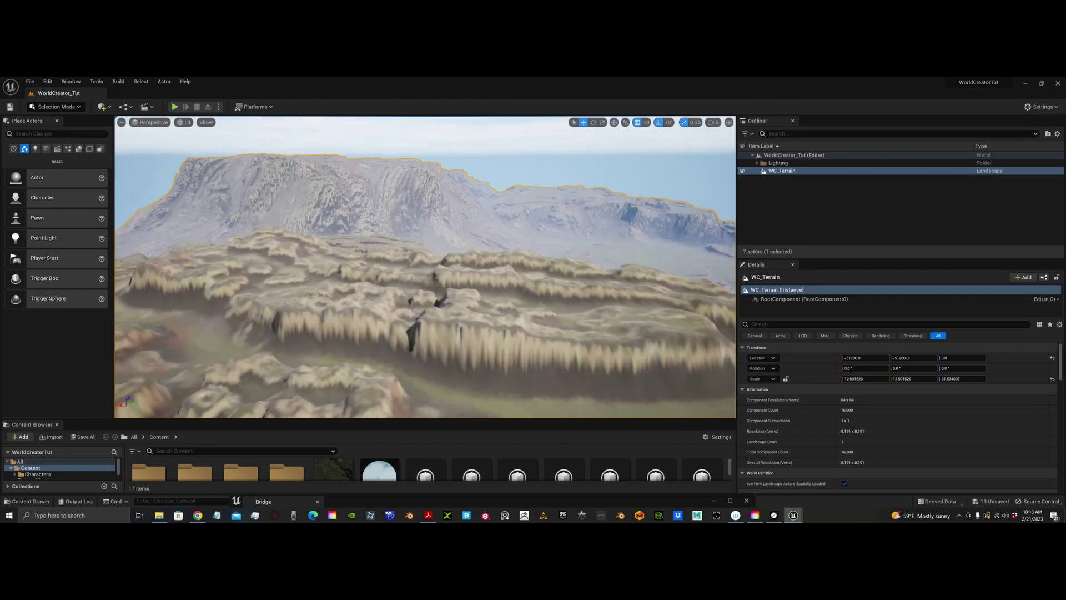
pyautogui.press('e')
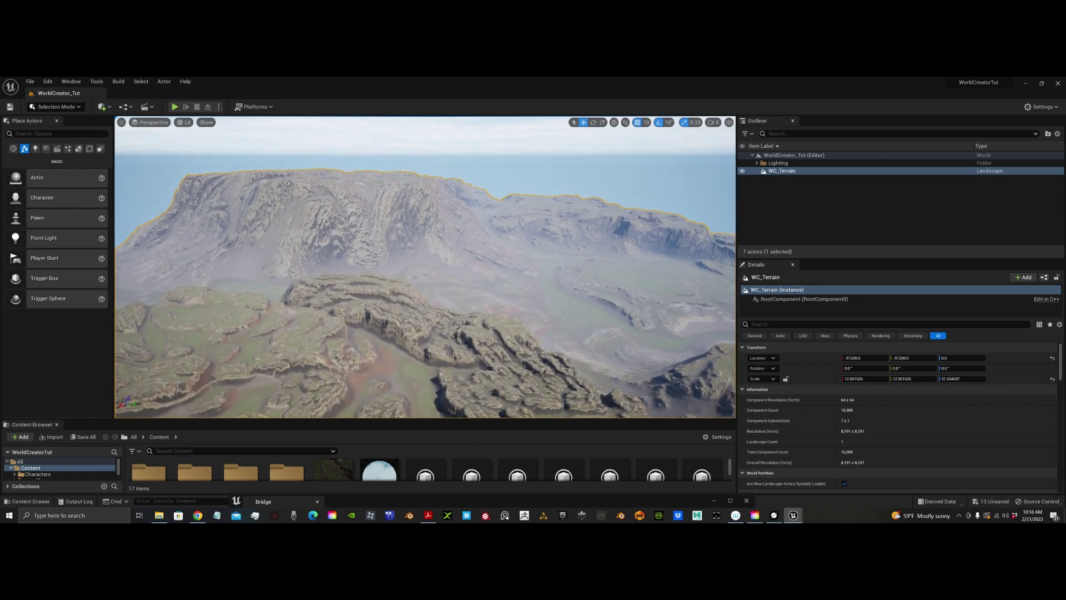
pyautogui.moveTo(502, 355); pyautogui.dragTo(525, 355, button='right')
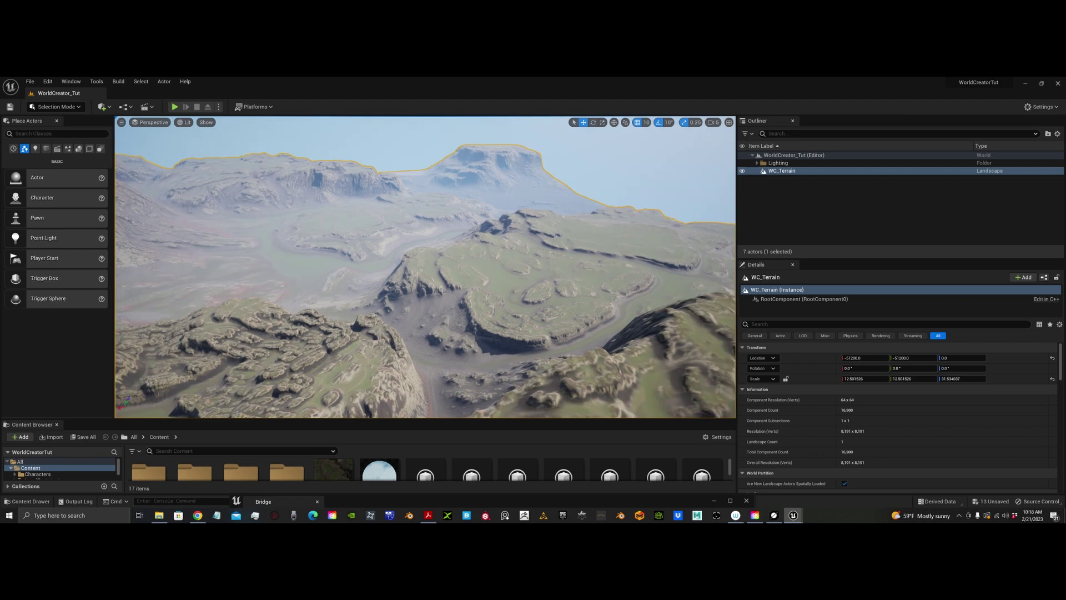
pyautogui.moveTo(311, 203); pyautogui.dragTo(328, 175, button='right')
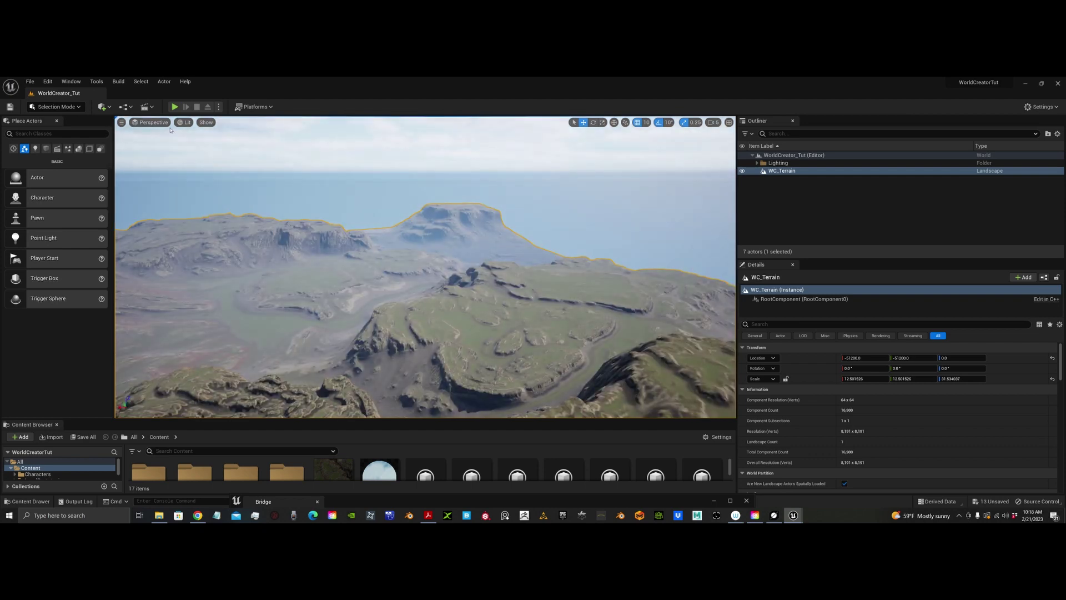
# - Show the FPS read-out in the viewport and look across the terrain to check its frame rate
pyautogui.click(122, 122)
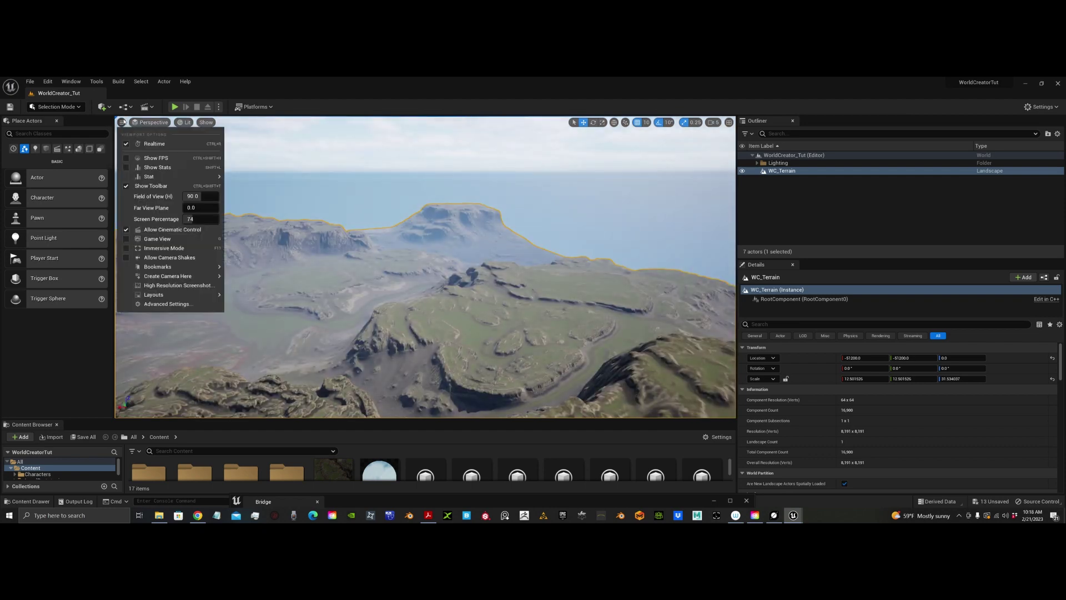
pyautogui.click(123, 159)
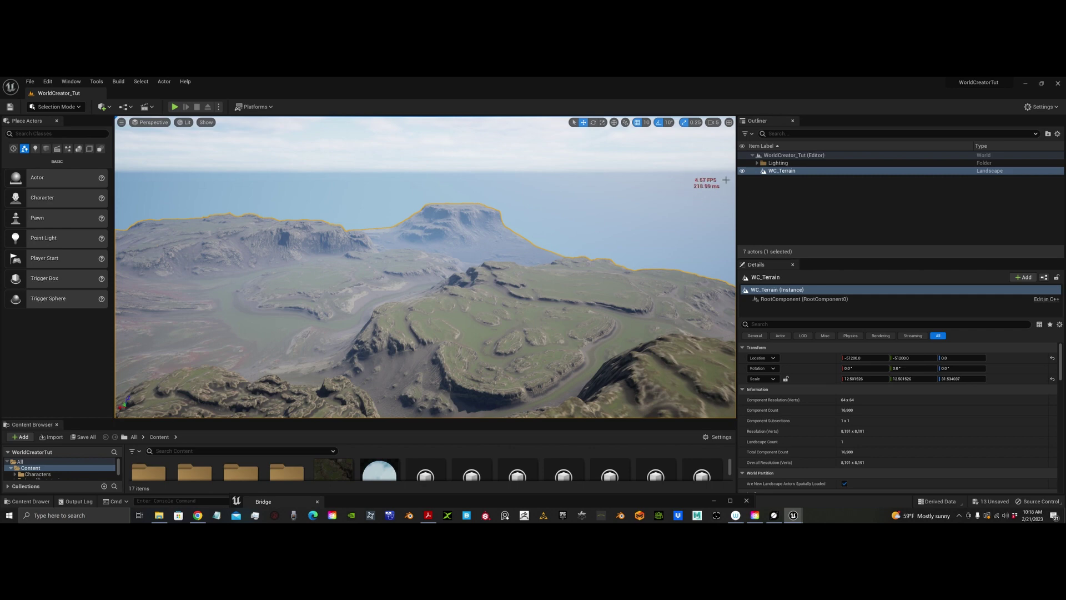
pyautogui.moveTo(426, 267); pyautogui.dragTo(457, 267, button='right')
pyautogui.moveTo(724, 185); pyautogui.dragTo(735, 186, button='right')
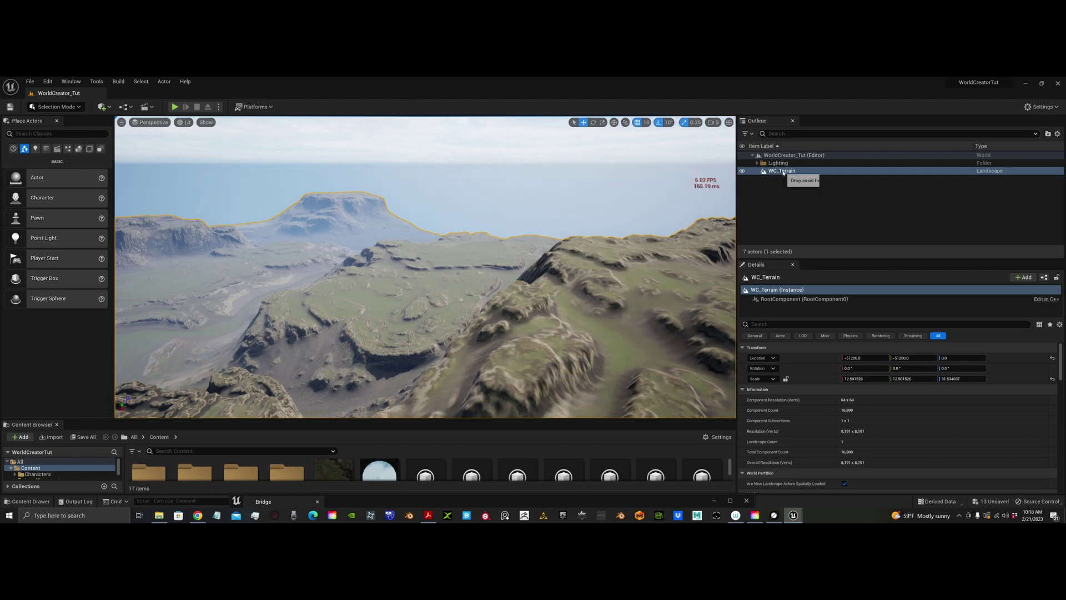
# - Hide WC_Terrain and make it visible again to compare frame rates, examining the terrain from another direction
pyautogui.click(775, 171)
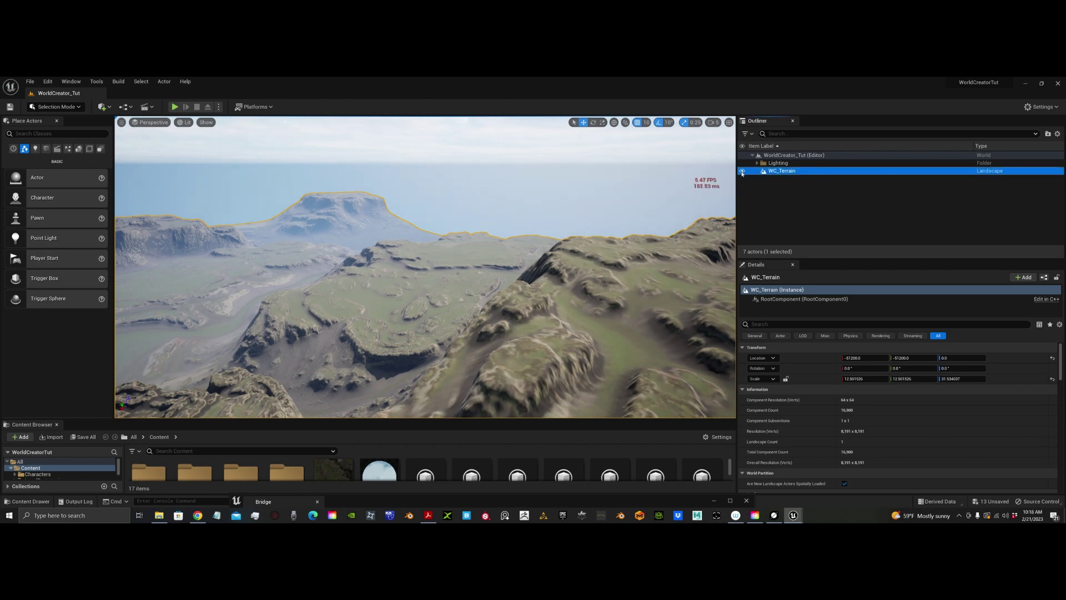
pyautogui.click(742, 172)
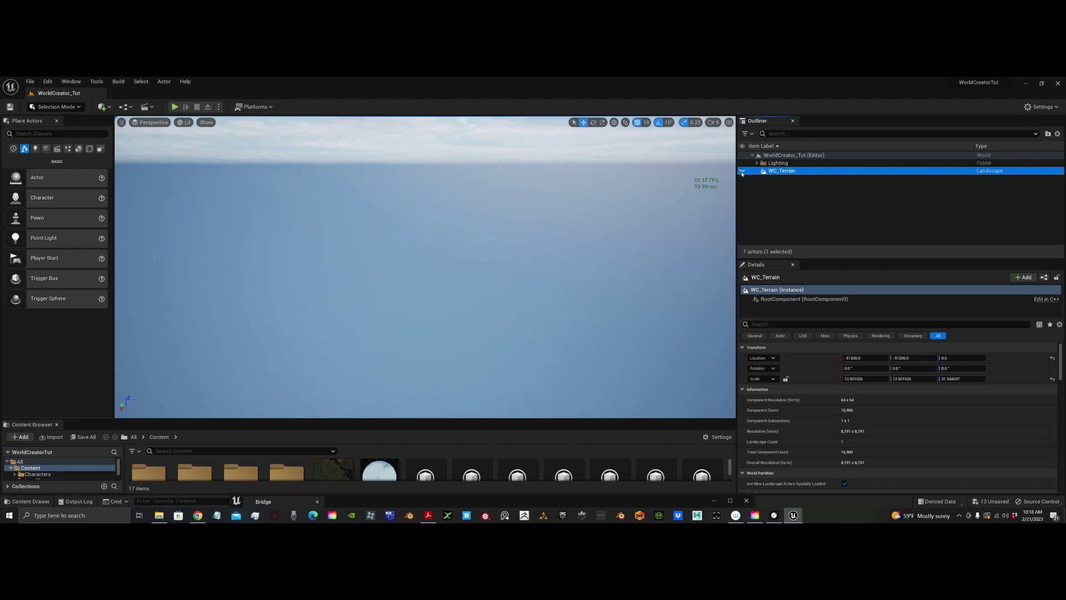
pyautogui.click(742, 172)
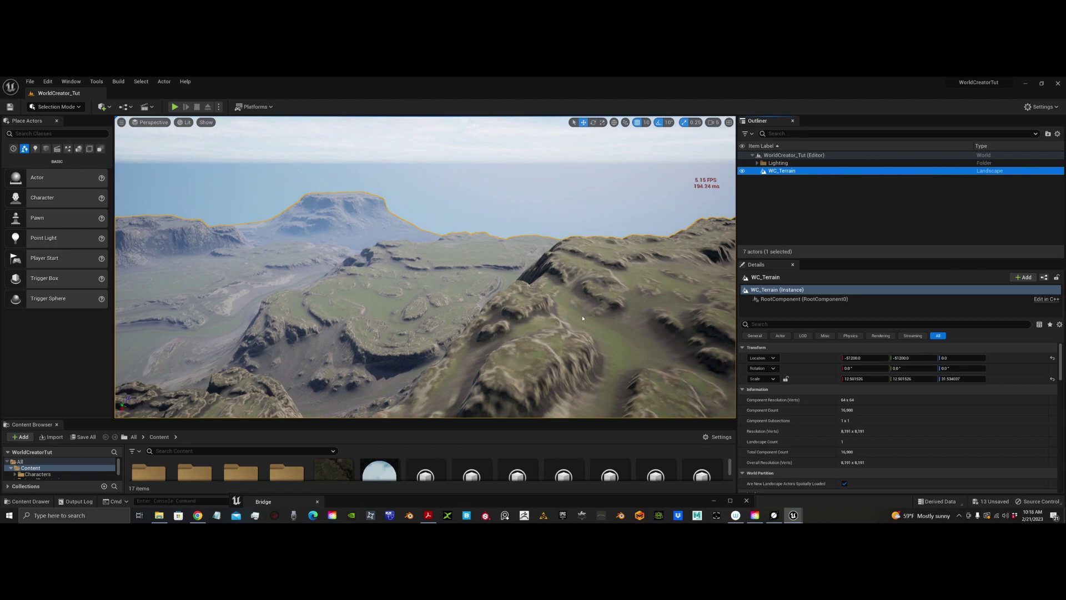
pyautogui.moveTo(442, 244); pyautogui.dragTo(342, 242, button='right')
pyautogui.moveTo(394, 264); pyautogui.dragTo(383, 264, button='right')
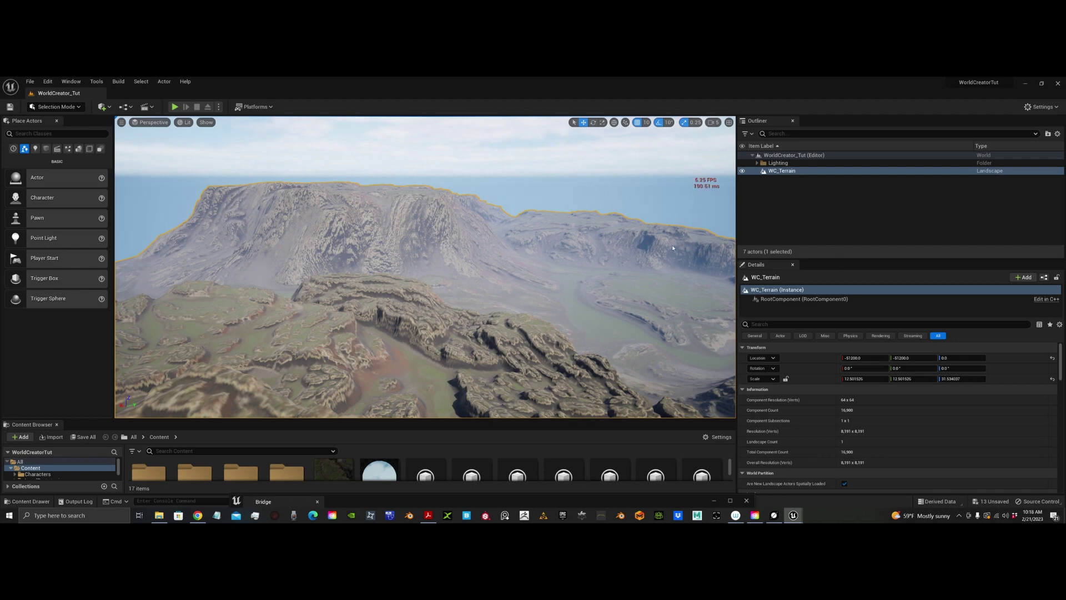
# - Switch to World Creator, add a Height Map export preset and display the settings of its Height Map element
pyautogui.click(1026, 84)
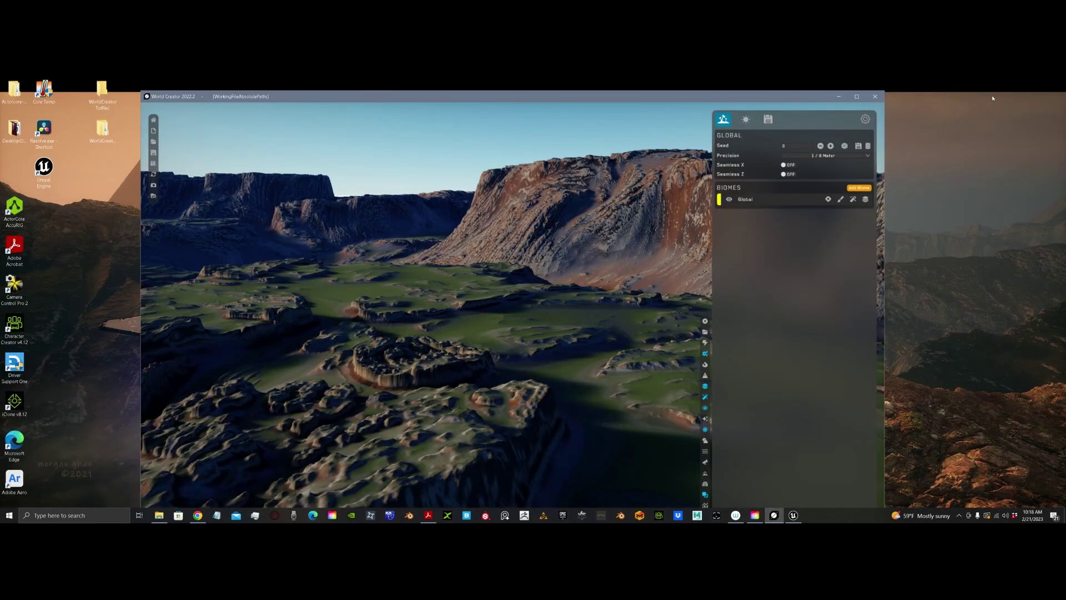
pyautogui.moveTo(495, 274); pyautogui.dragTo(516, 277, button='right')
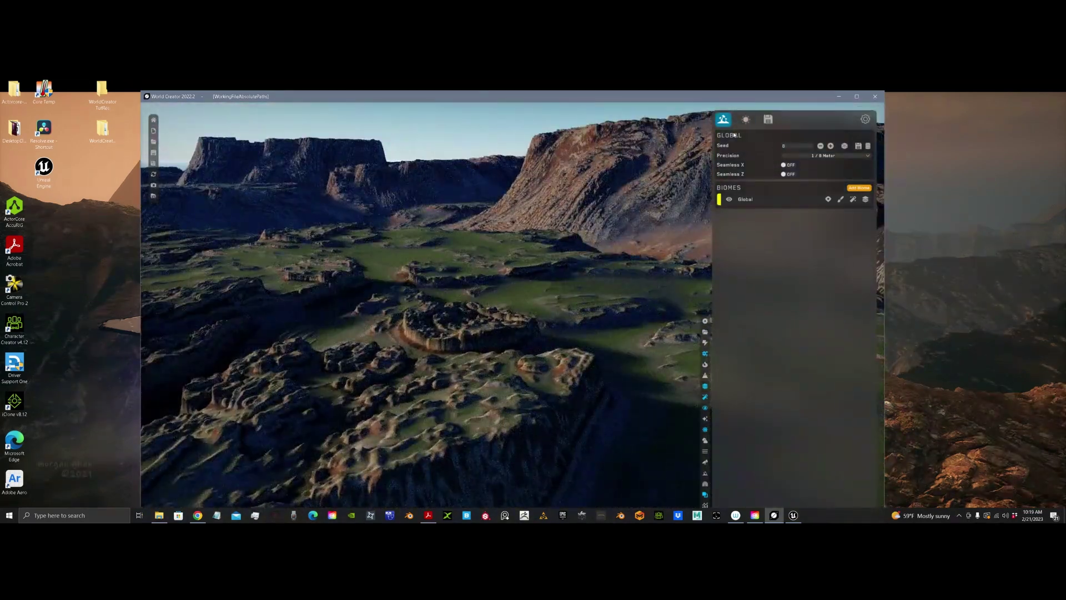
pyautogui.click(768, 120)
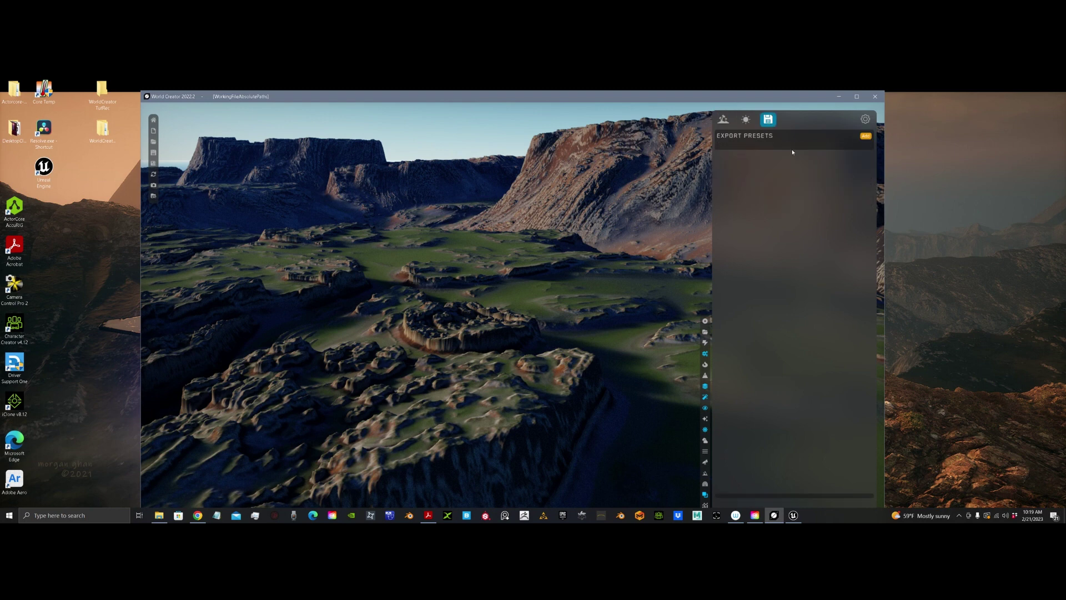
pyautogui.click(866, 136)
pyautogui.click(855, 155)
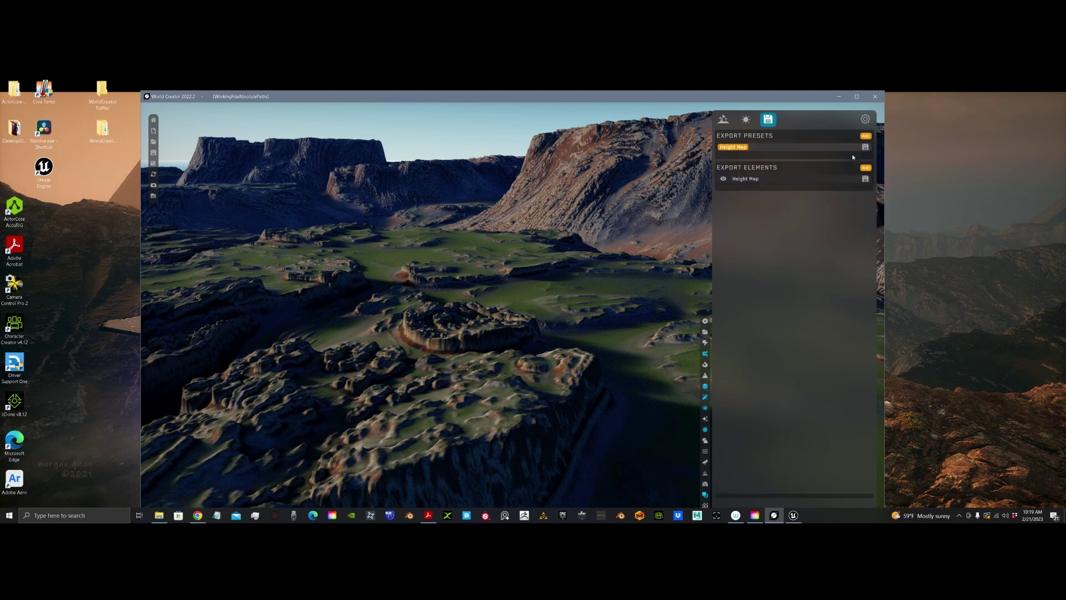
pyautogui.click(747, 180)
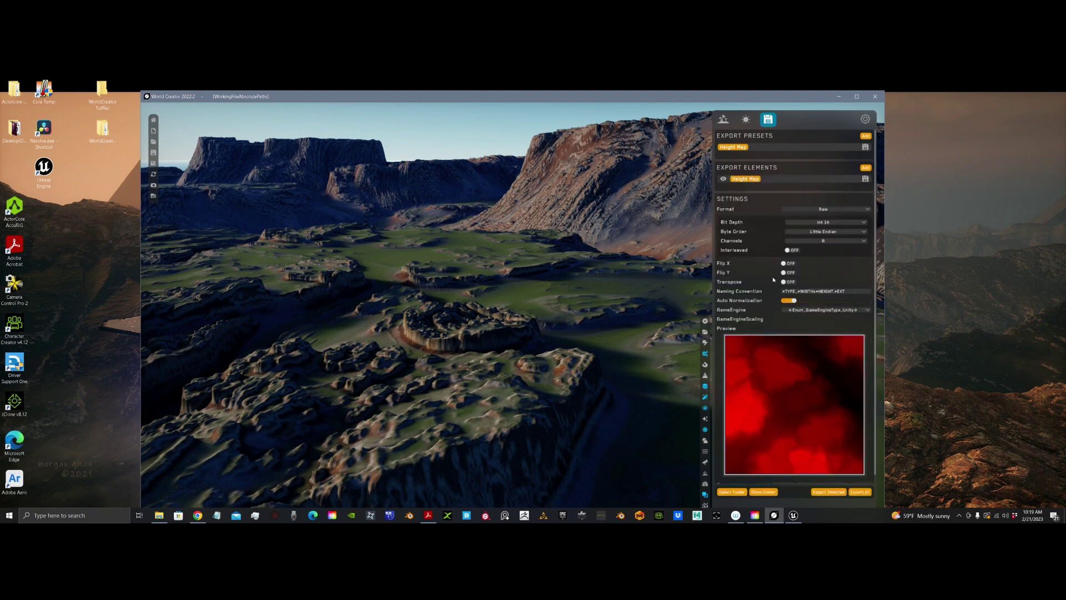
# - Try the Png format for the height map export and check its compression level choices
pyautogui.click(826, 210)
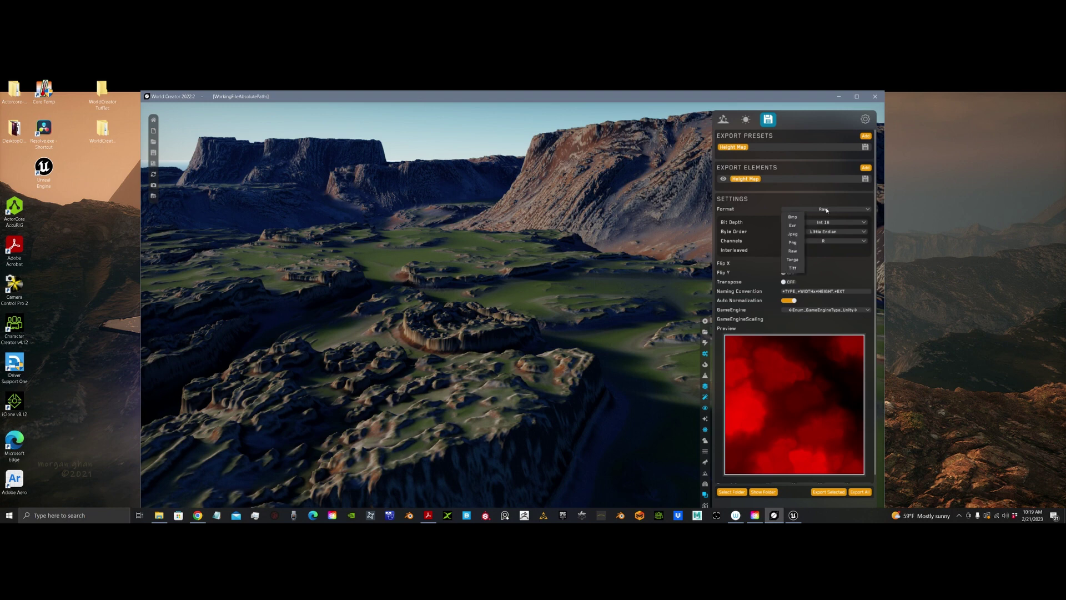
pyautogui.click(800, 244)
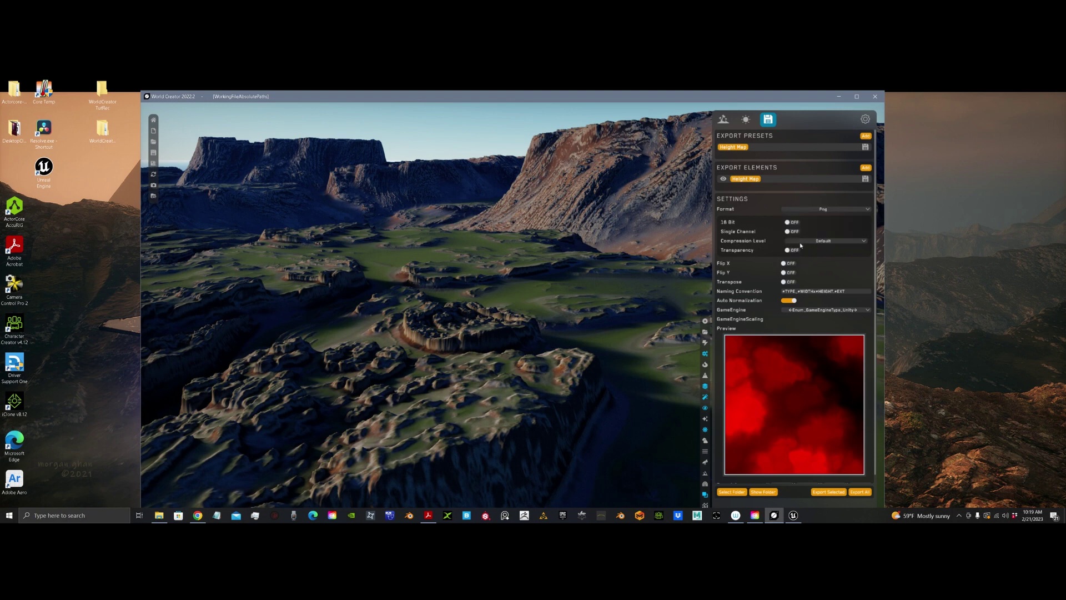
pyautogui.click(822, 242)
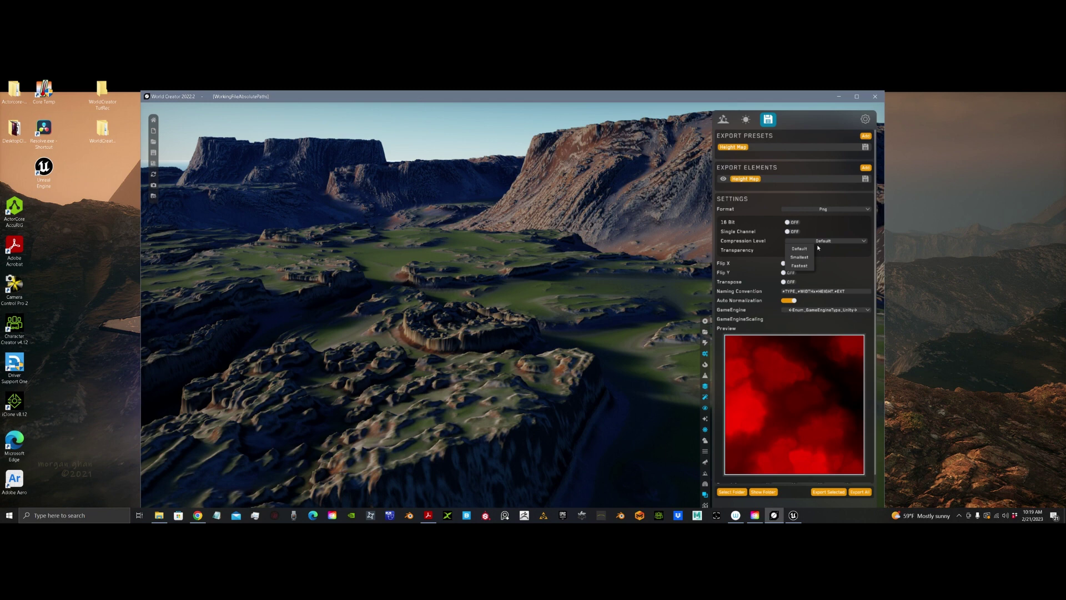
pyautogui.click(830, 232)
# - Try the Raw format for the height map with channel R and Int 16 bit depth, checking the byte order choices and export area
pyautogui.click(821, 212)
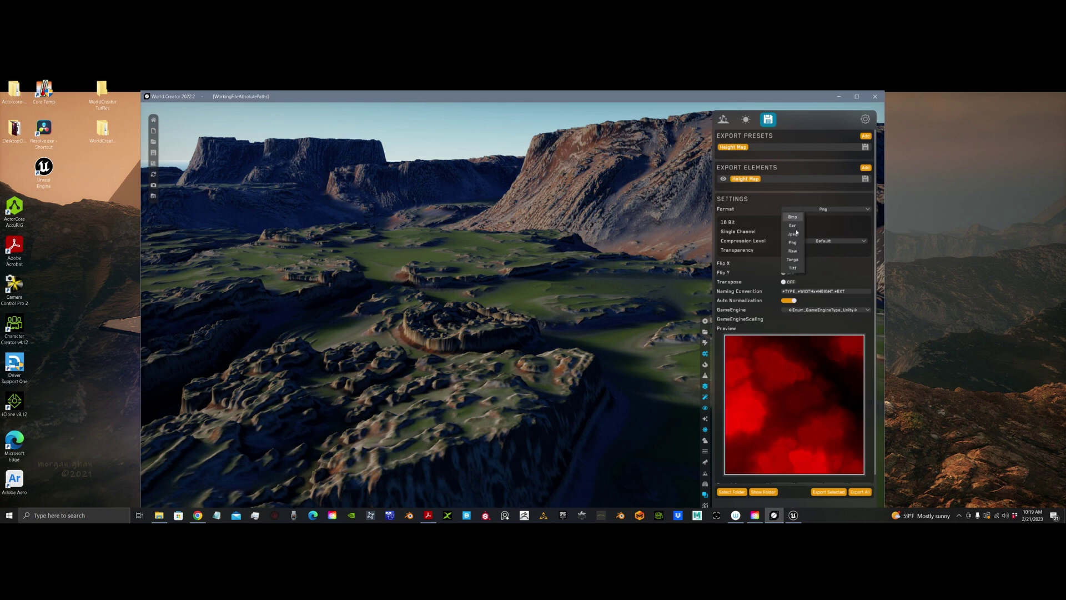
pyautogui.click(796, 251)
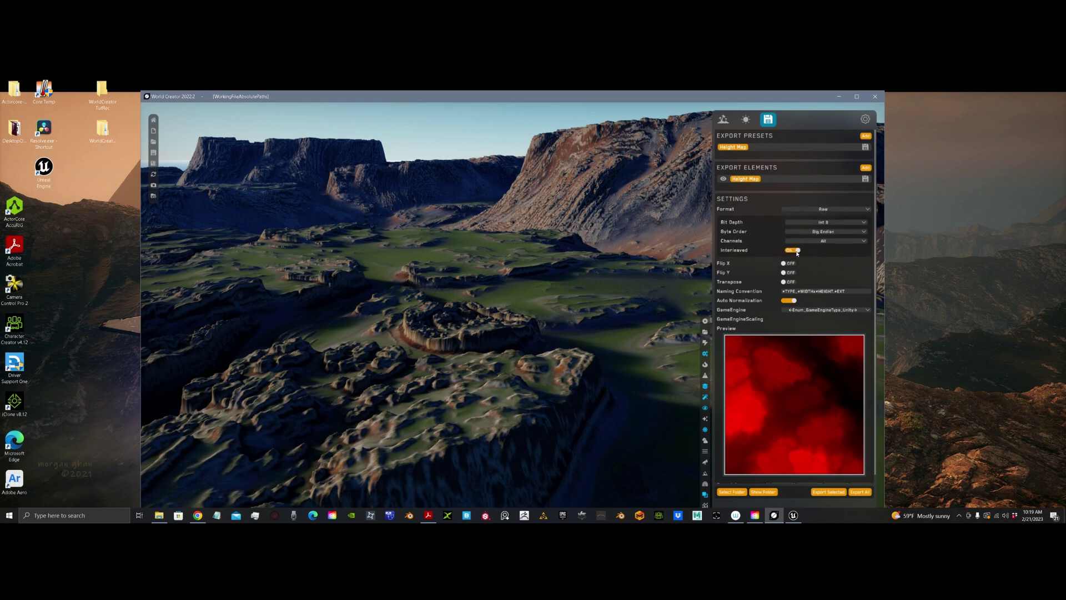
pyautogui.click(828, 242)
pyautogui.click(807, 223)
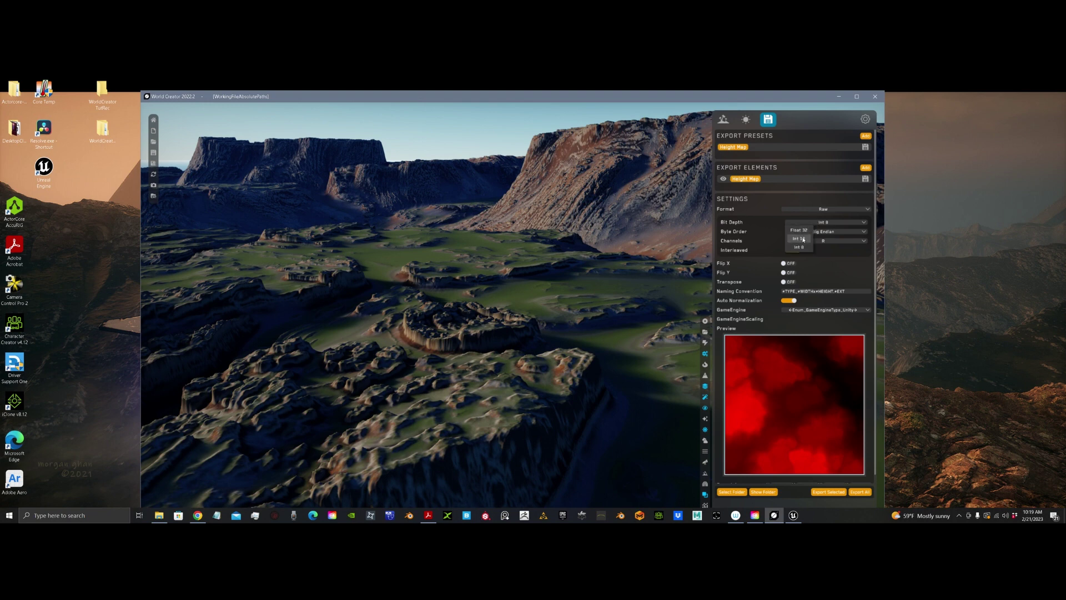
pyautogui.click(803, 239)
pyautogui.click(829, 232)
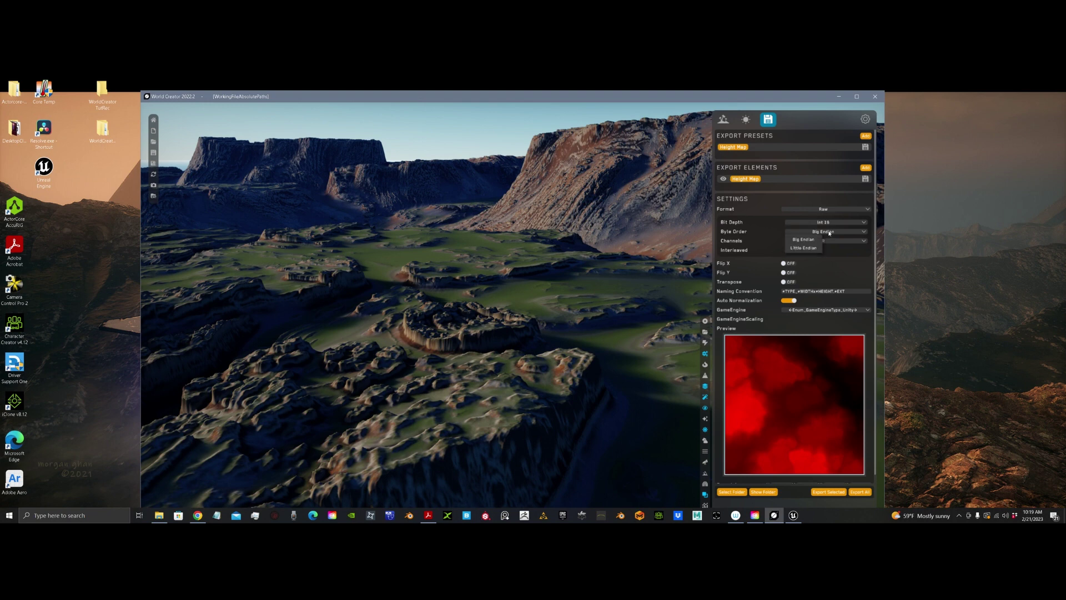
pyautogui.click(764, 231)
pyautogui.scroll(-1, 758, 270)
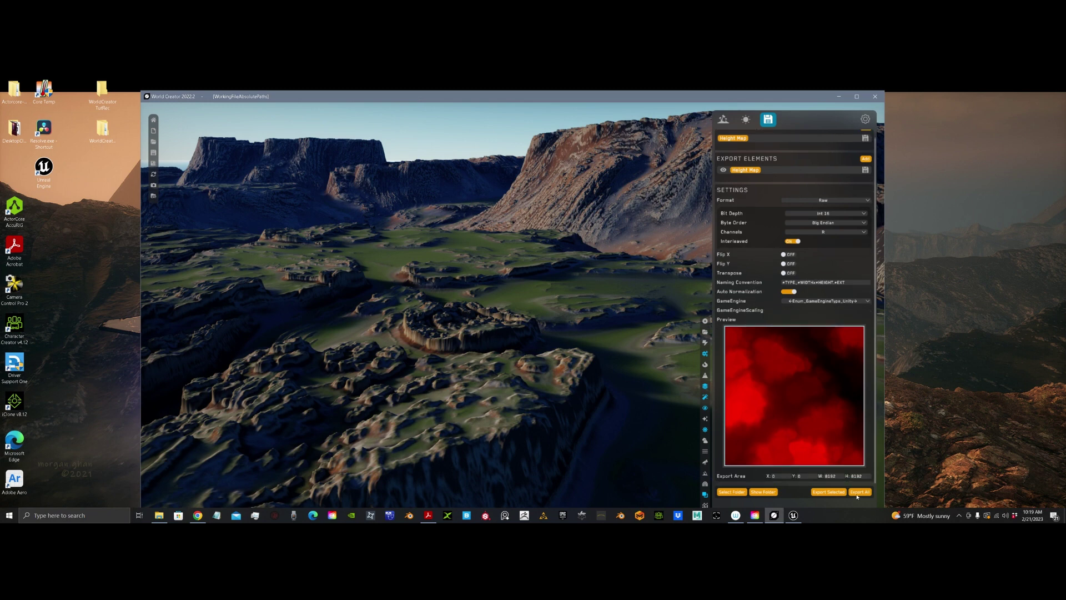
pyautogui.scroll(1, 819, 232)
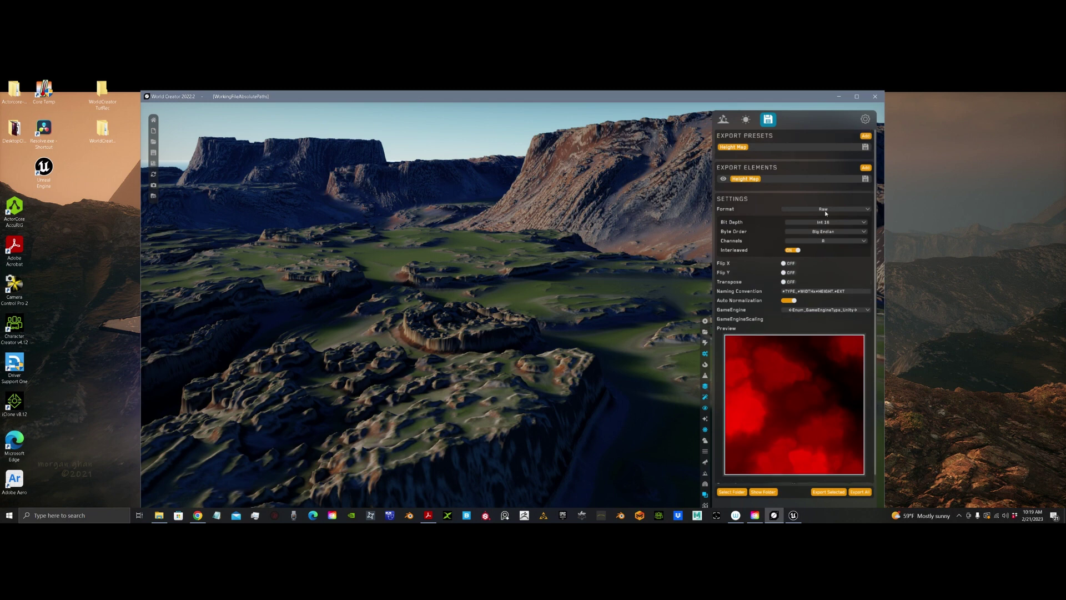
# - Export the selected height map as a Png with 16 Bit and Single Channel enabled, and show the export folder
pyautogui.click(824, 210)
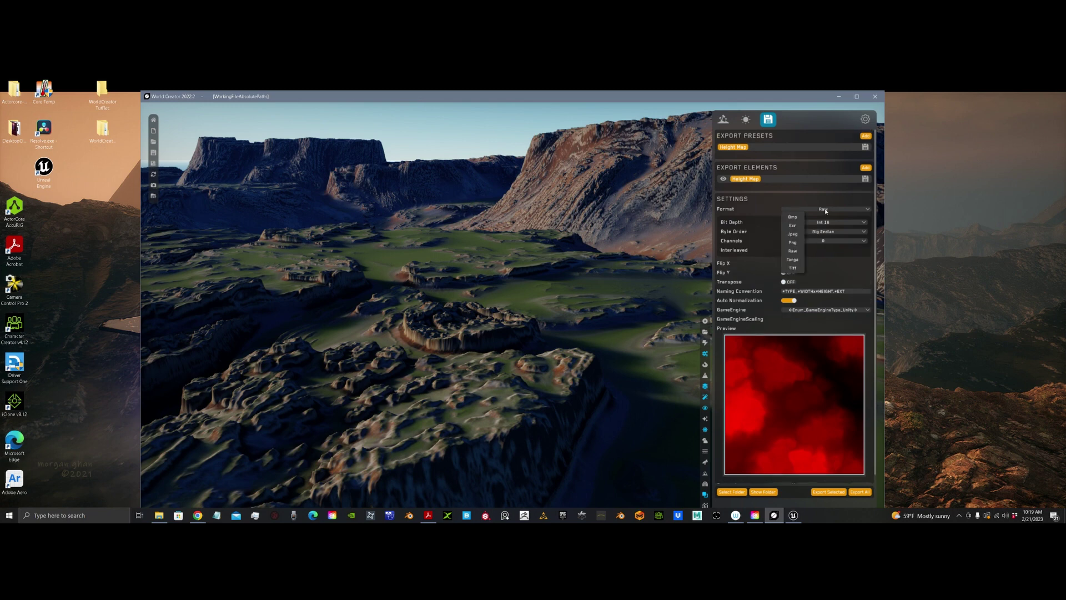
pyautogui.click(799, 242)
pyautogui.click(842, 241)
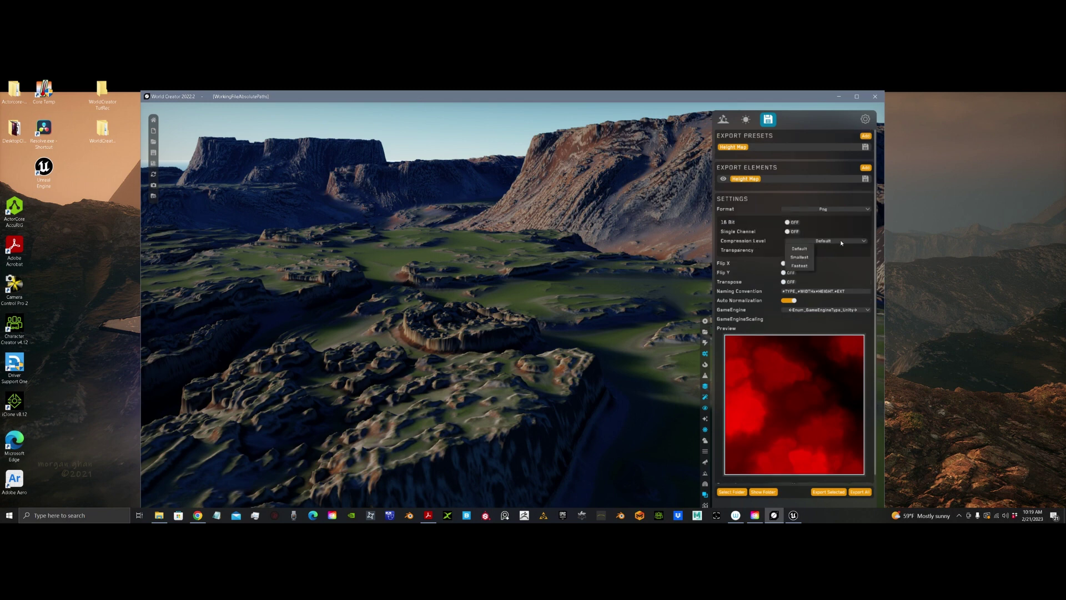
pyautogui.click(815, 229)
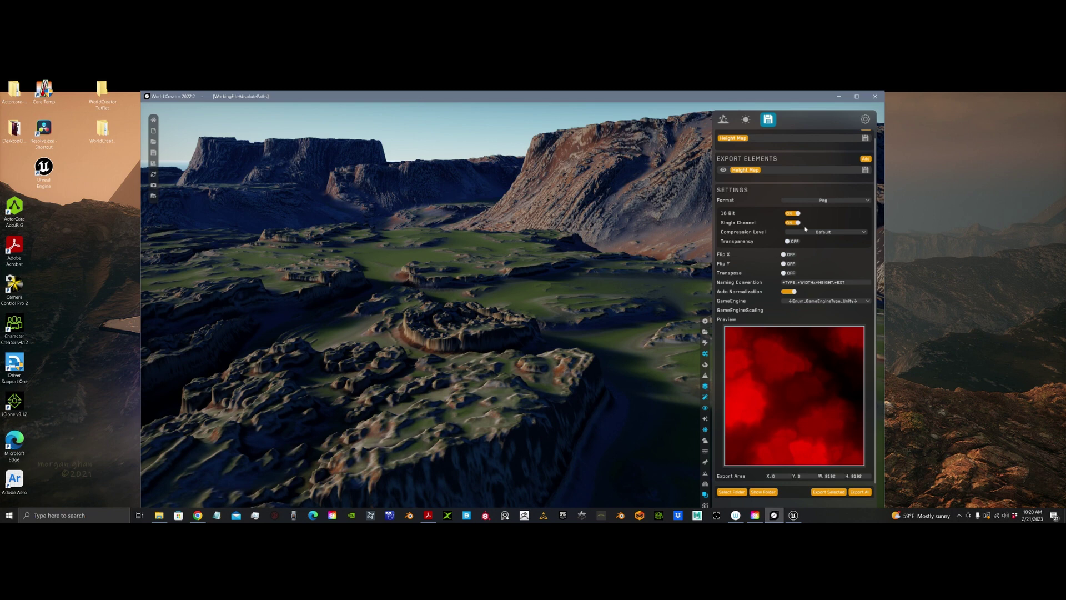
pyautogui.click(830, 492)
pyautogui.click(758, 492)
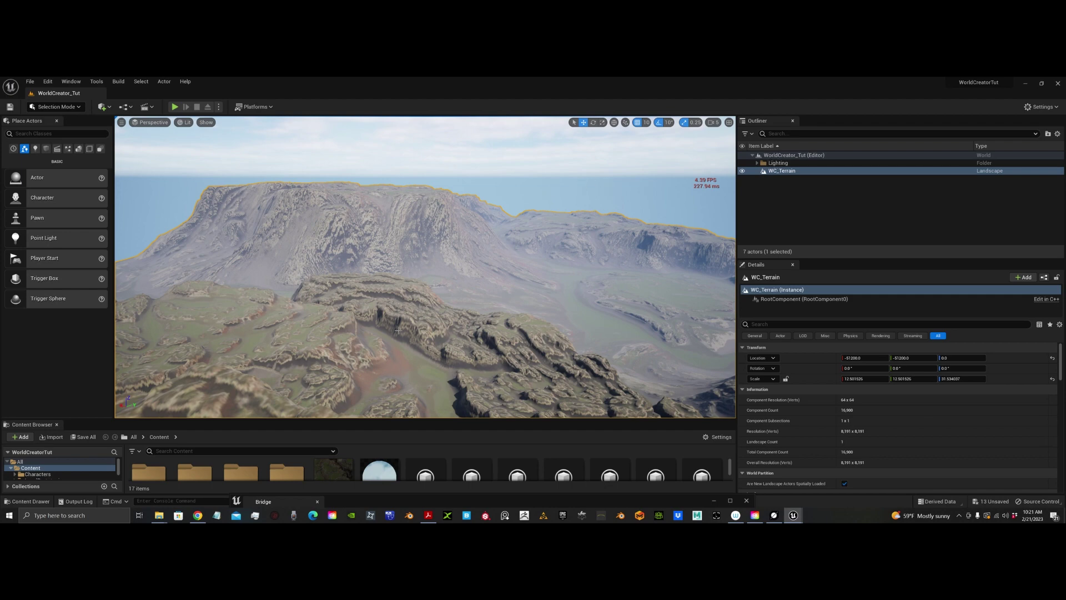
# - Switch to Unreal Editor and delete the WC_Terrain landscape from the level
pyautogui.press('Delete')
pyautogui.rightClick(388, 438)
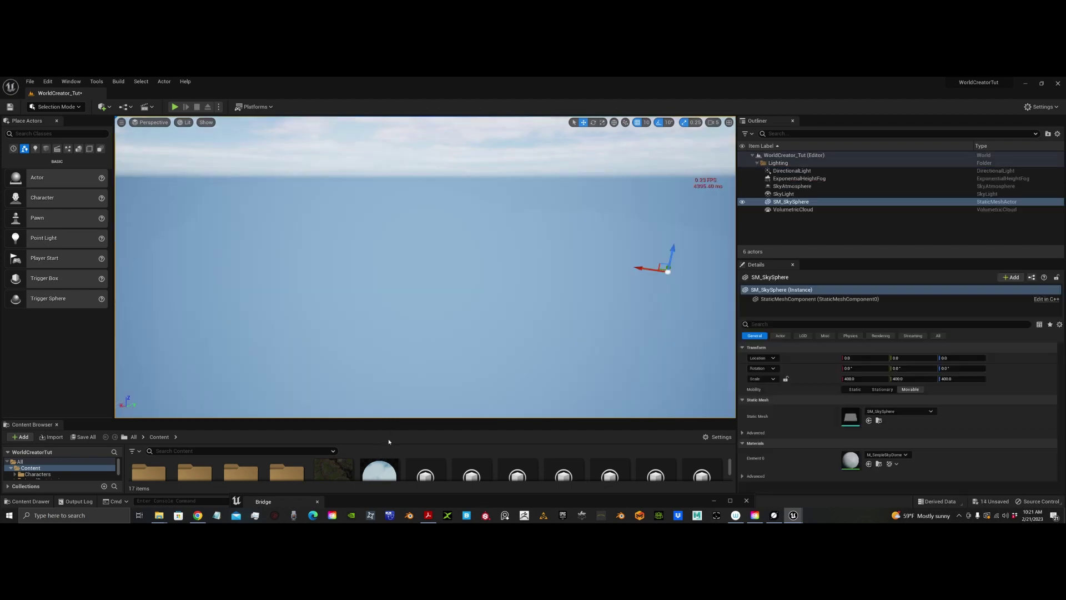
pyautogui.rightClick(341, 273)
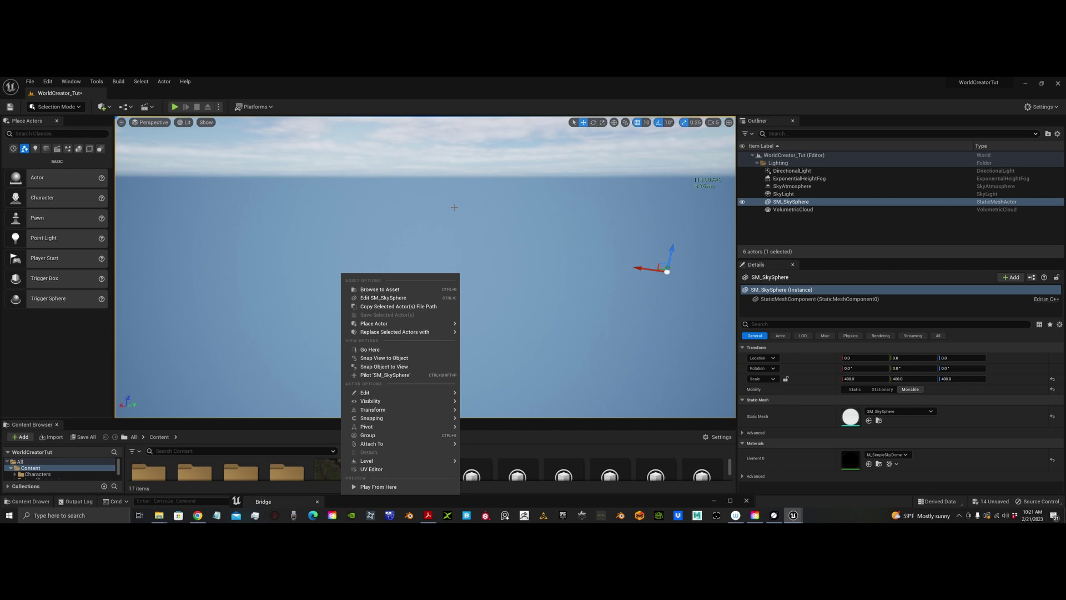
pyautogui.moveTo(454, 207); pyautogui.dragTo(488, 207)
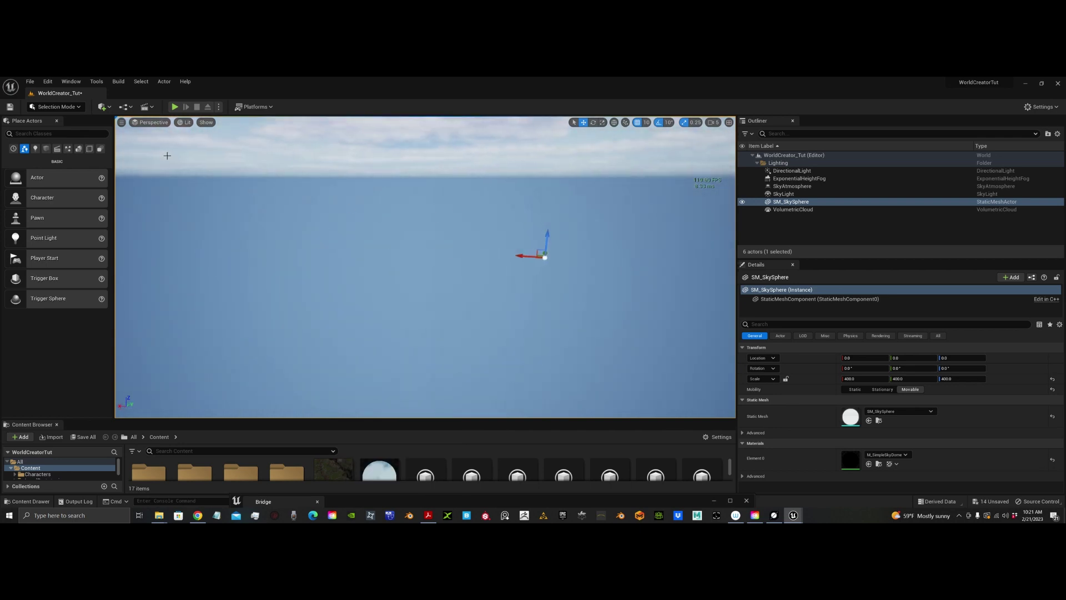
# - Enter Landscape Mode, set the new landscape to Import from File and widen the area showing its settings
pyautogui.click(62, 106)
pyautogui.click(62, 128)
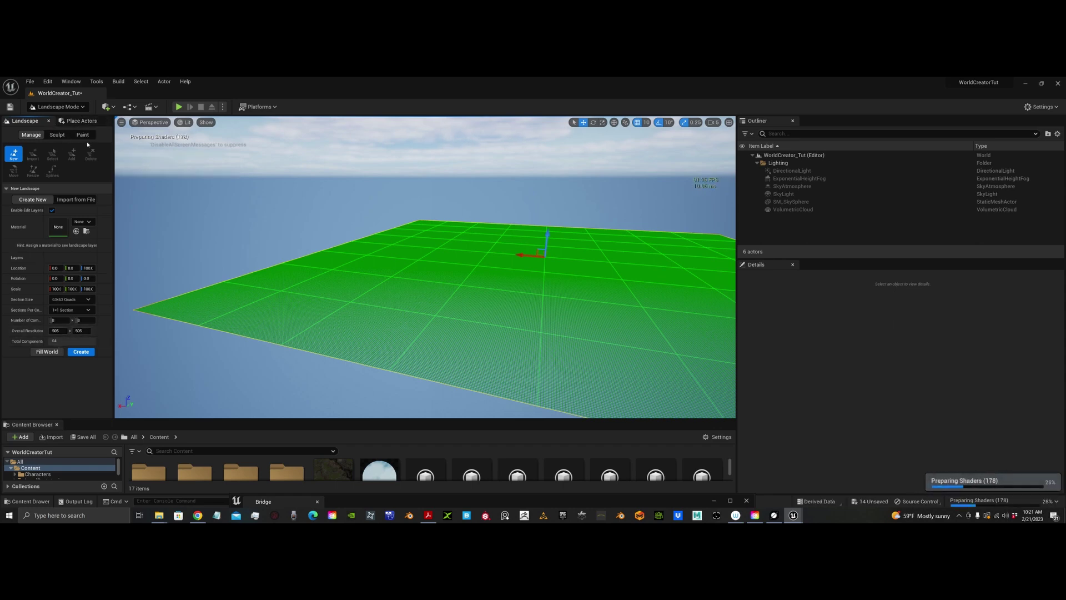
pyautogui.click(77, 200)
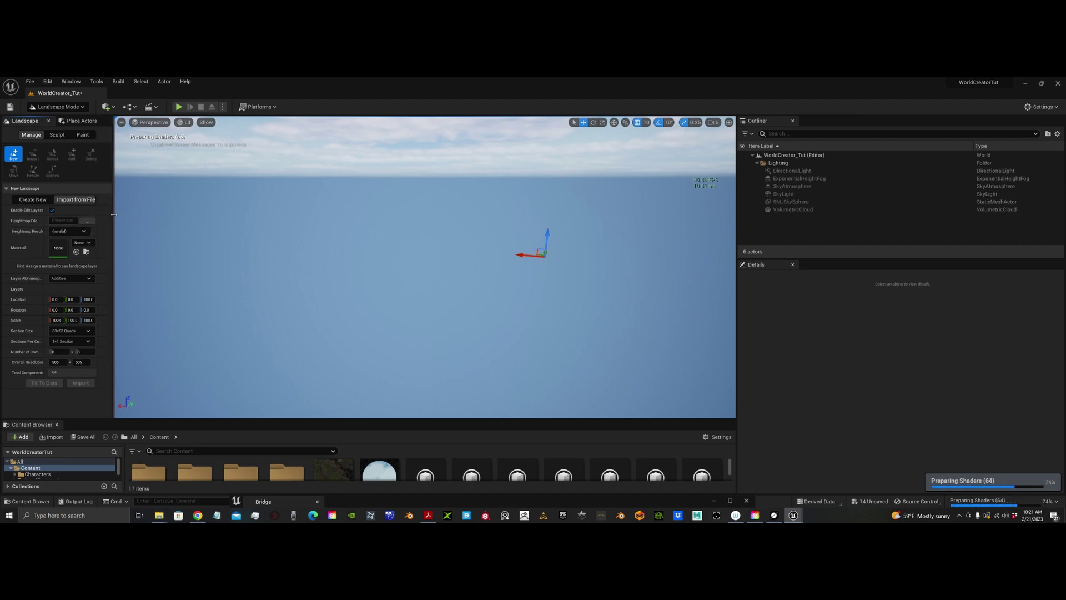
pyautogui.moveTo(114, 214); pyautogui.dragTo(184, 219)
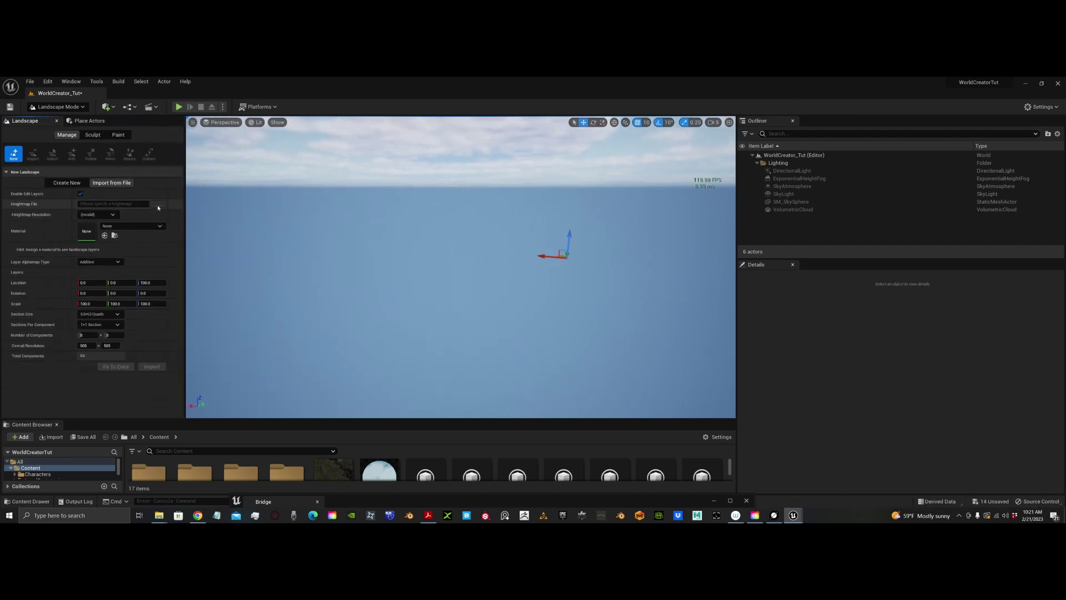
# - Import the landscape from Height Map_8192x8192.png in the World Creator Export folder
pyautogui.click(158, 207)
pyautogui.click(35, 317)
pyautogui.click(168, 251)
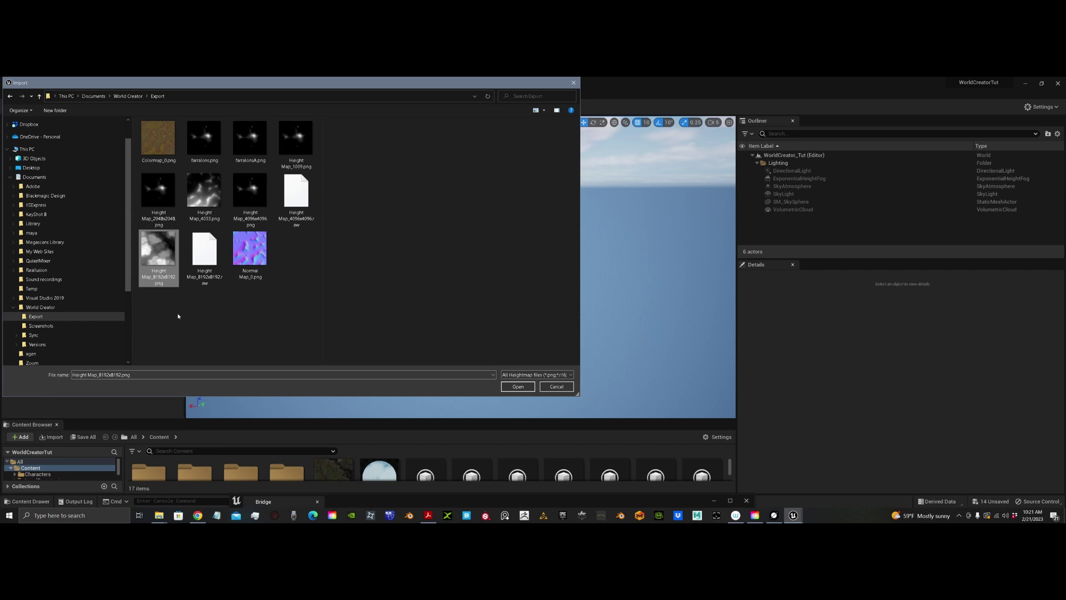
pyautogui.click(518, 387)
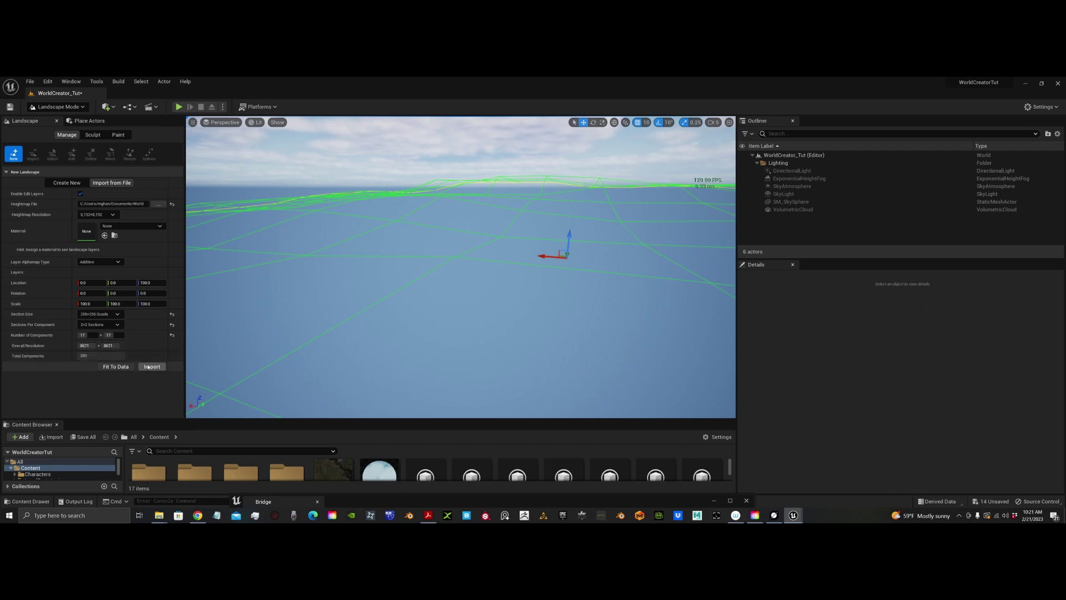
pyautogui.click(151, 367)
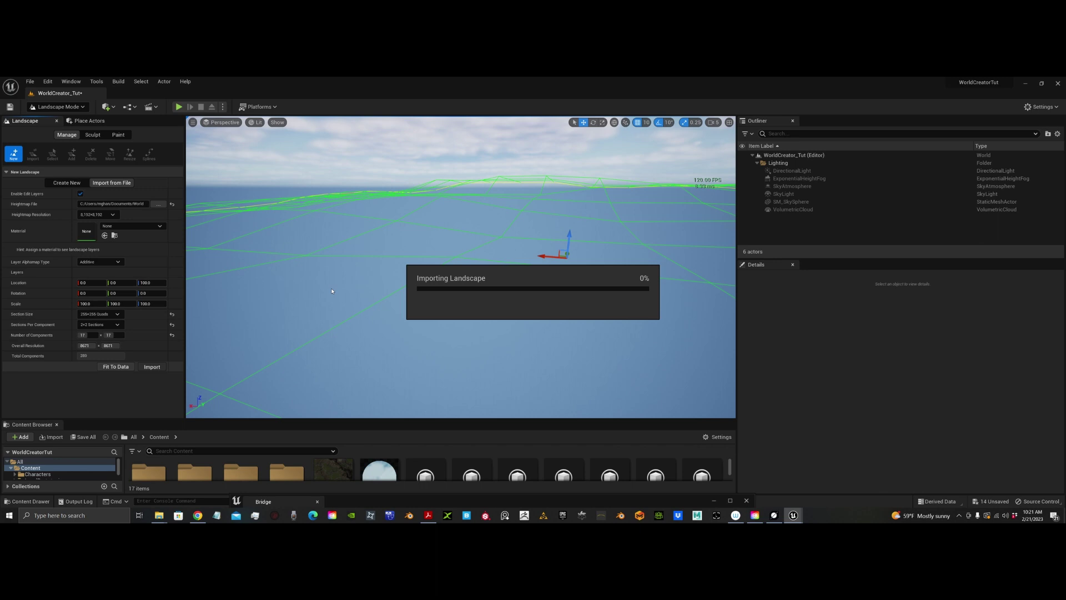
pyautogui.rightClick(357, 318)
pyautogui.click(309, 365)
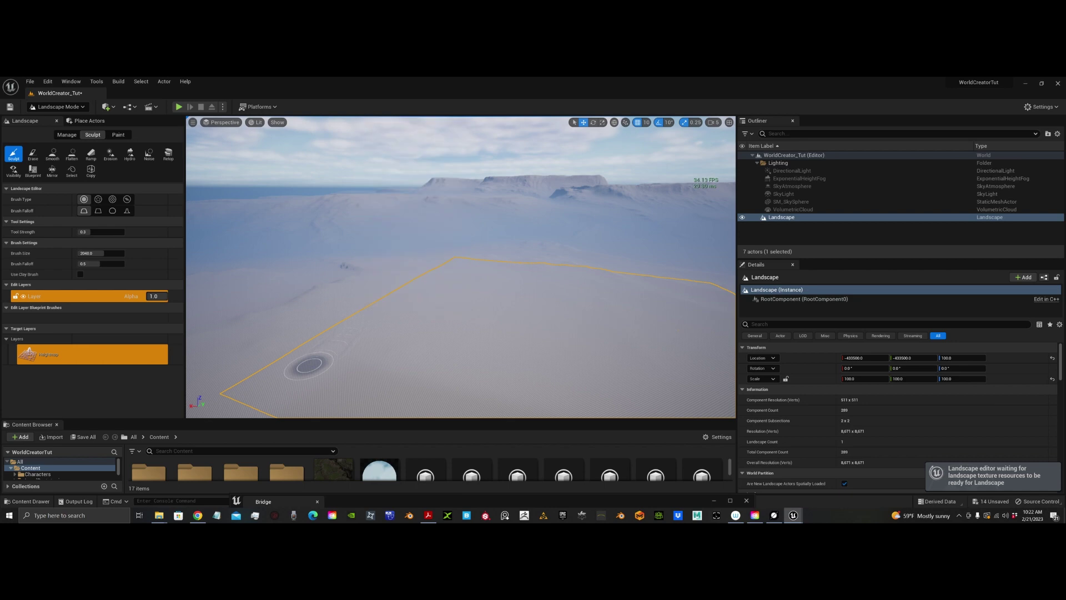
# - Fly over the imported landscape to examine its terrain detail and frame rate from several viewpoints
pyautogui.moveTo(310, 365); pyautogui.dragTo(487, 353, button='right')
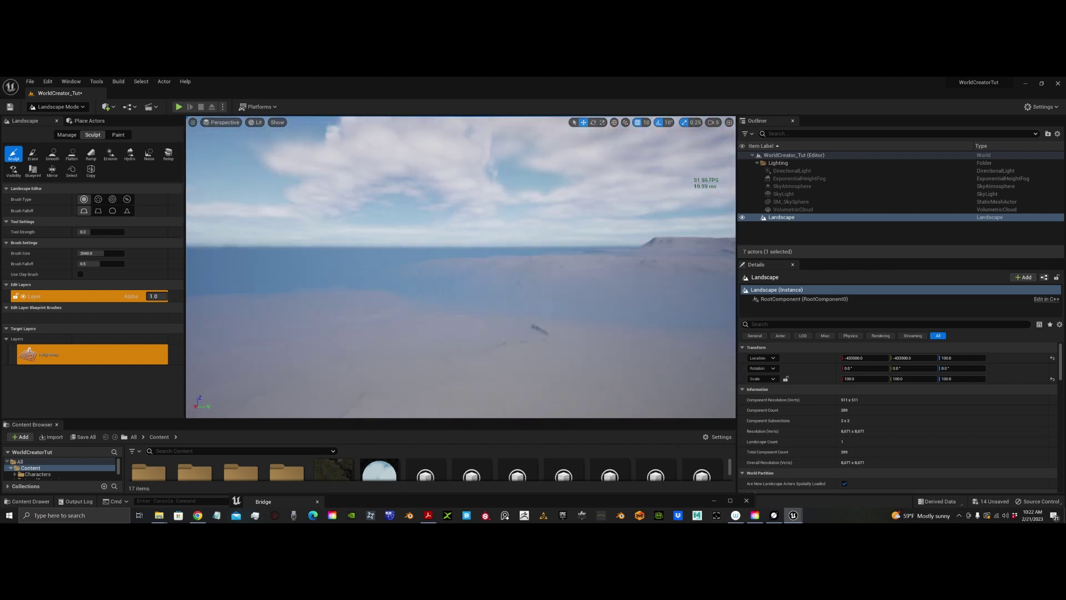
pyautogui.press('q')
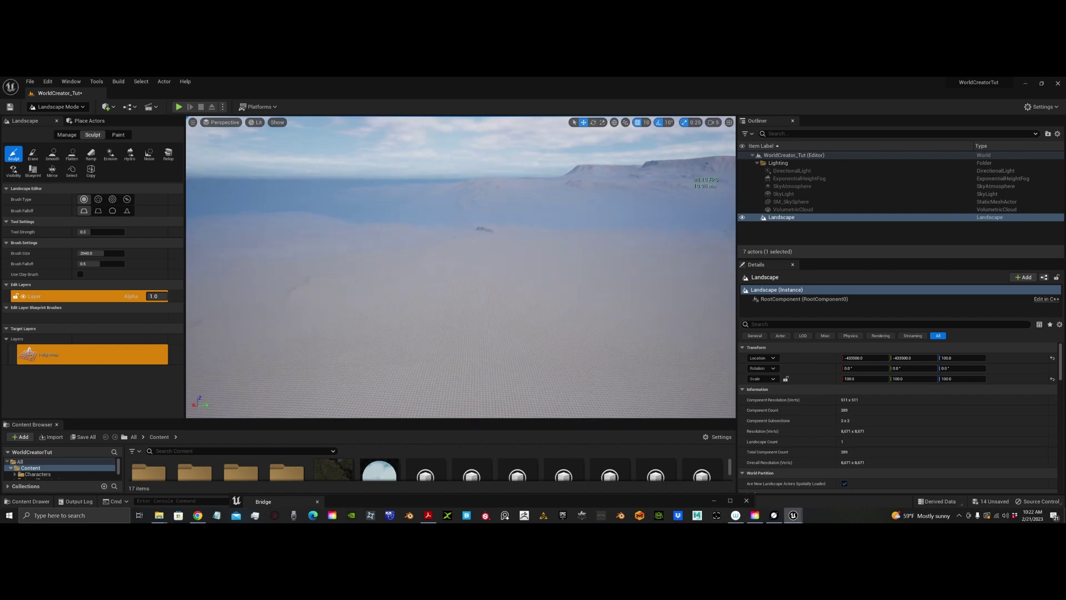
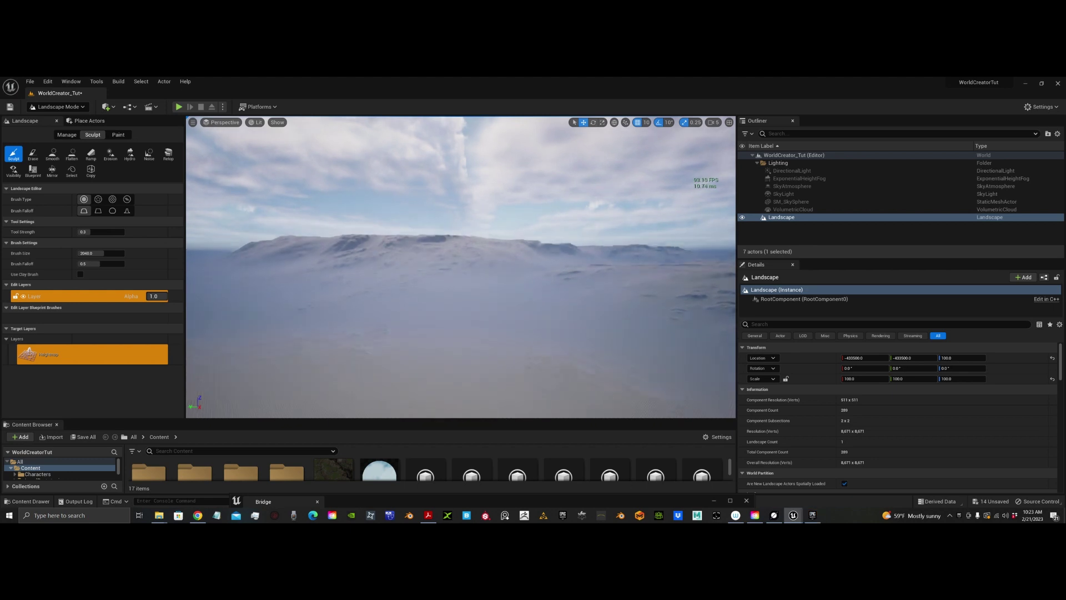
pyautogui.press('e')
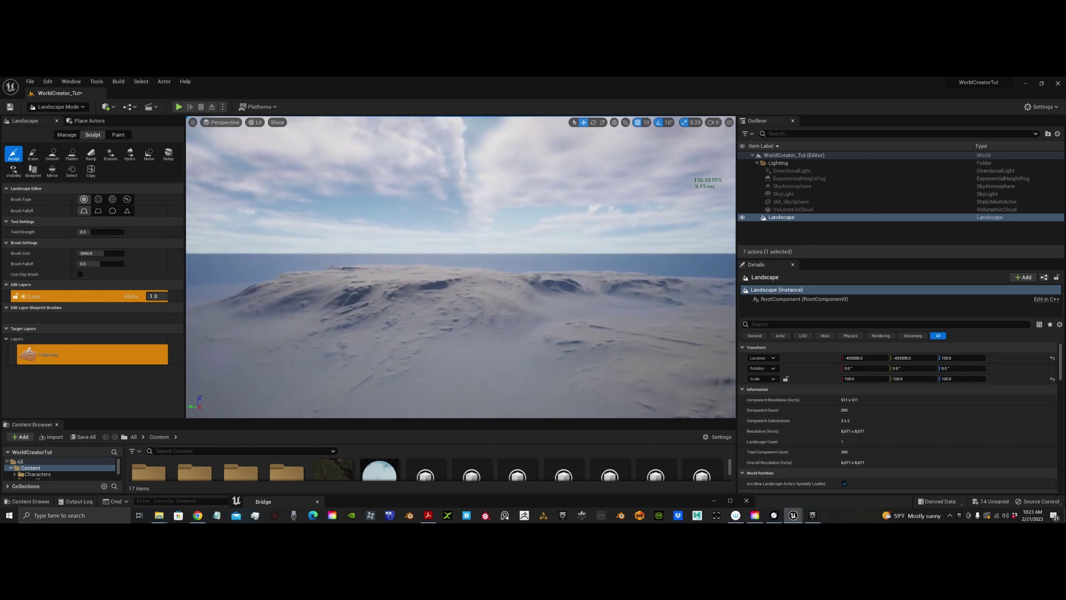
pyautogui.moveTo(461, 266); pyautogui.dragTo(628, 322, button='right')
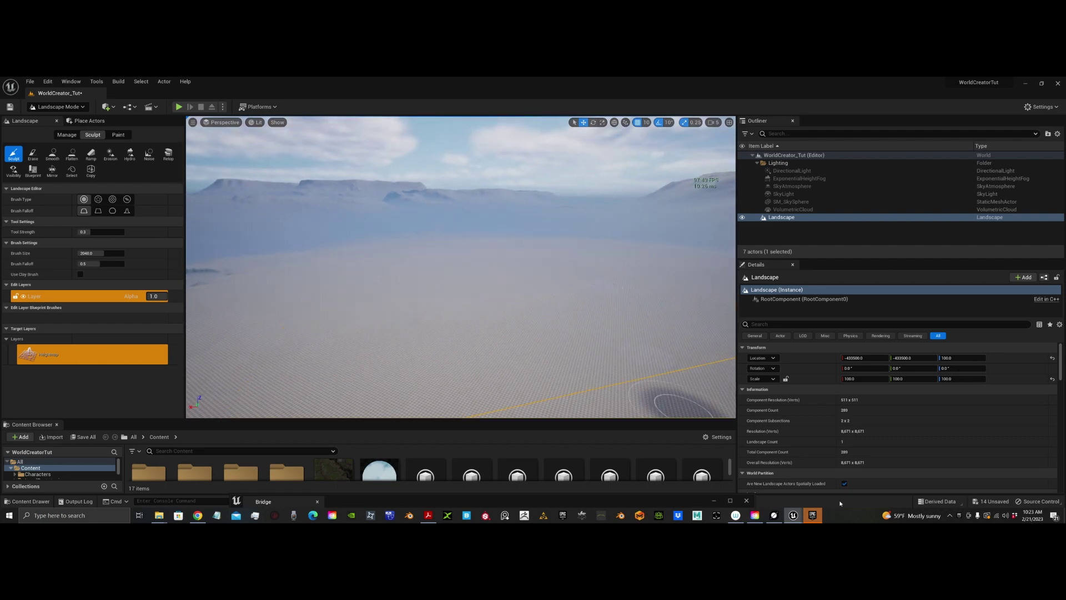
# - Switch to the Epic Games Launcher, update the Brushify environment shader pack in the library's vault and start adding it to a project
pyautogui.click(812, 515)
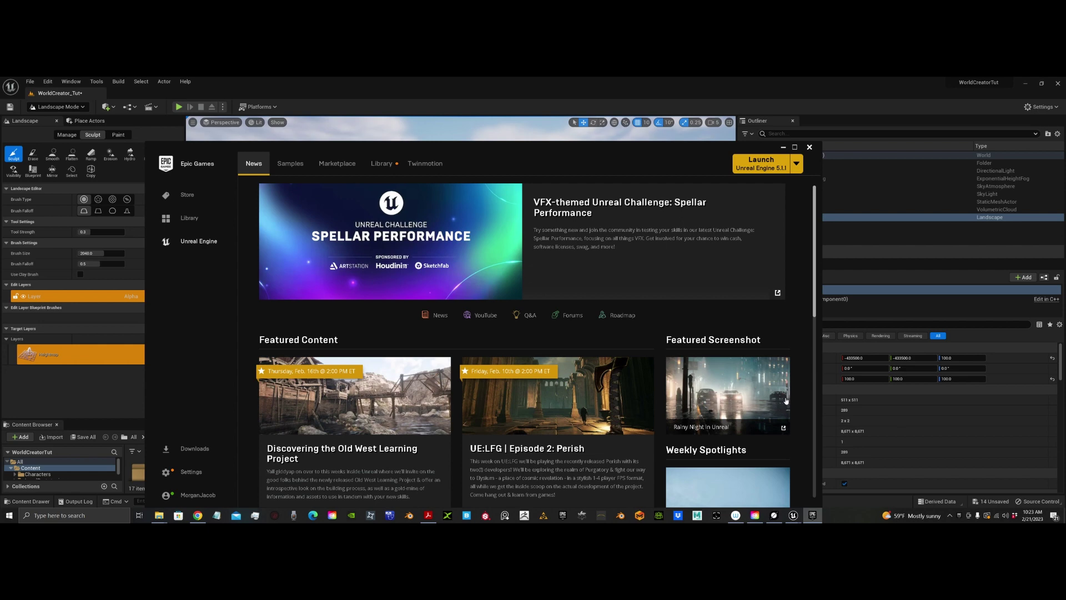
pyautogui.click(381, 163)
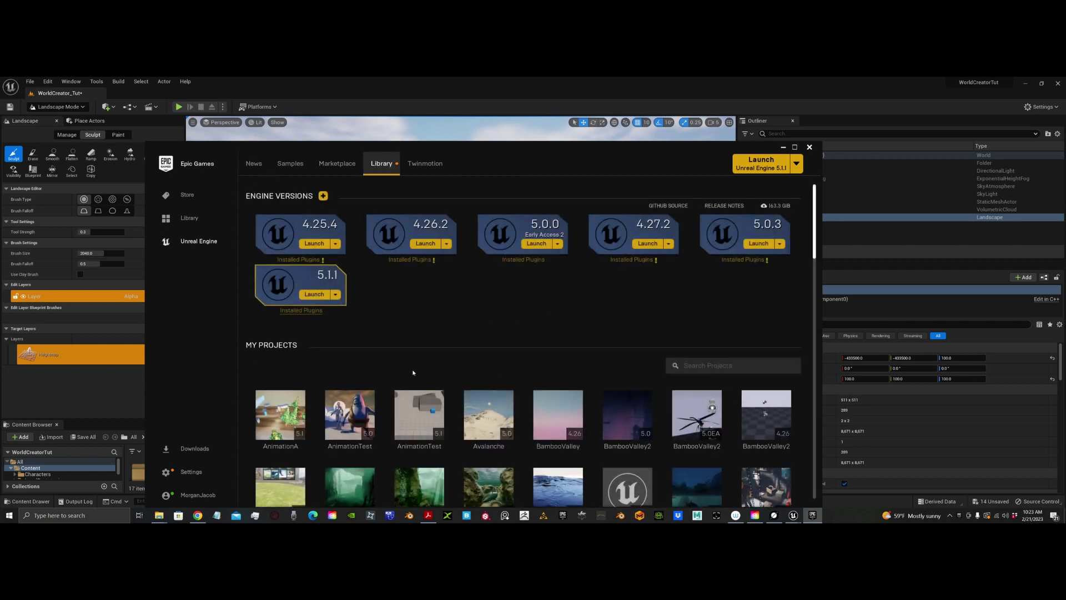
pyautogui.scroll(-12, 413, 372)
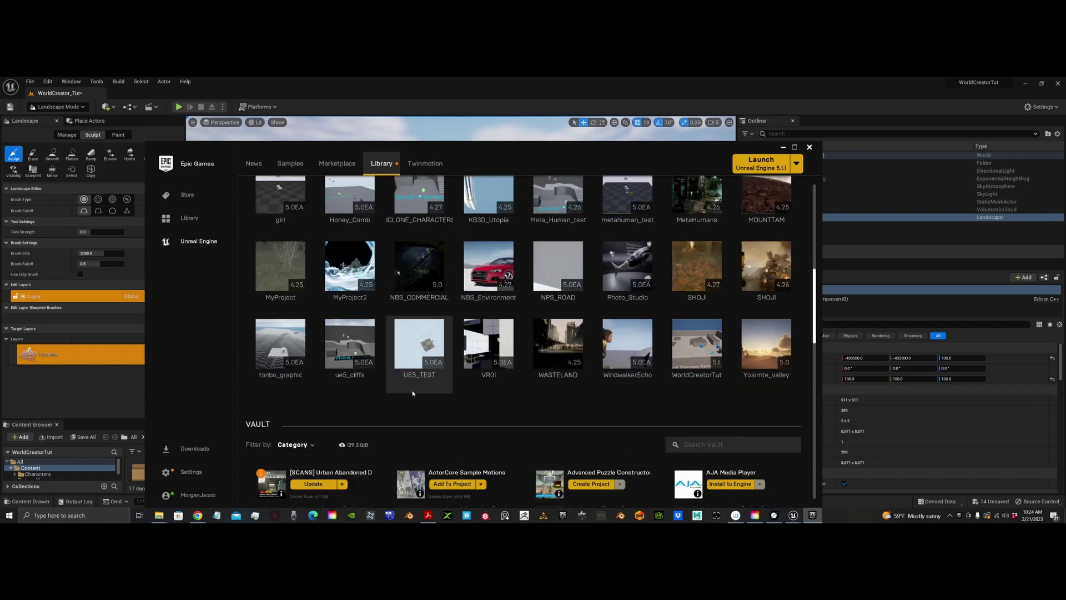
pyautogui.scroll(-5, 412, 392)
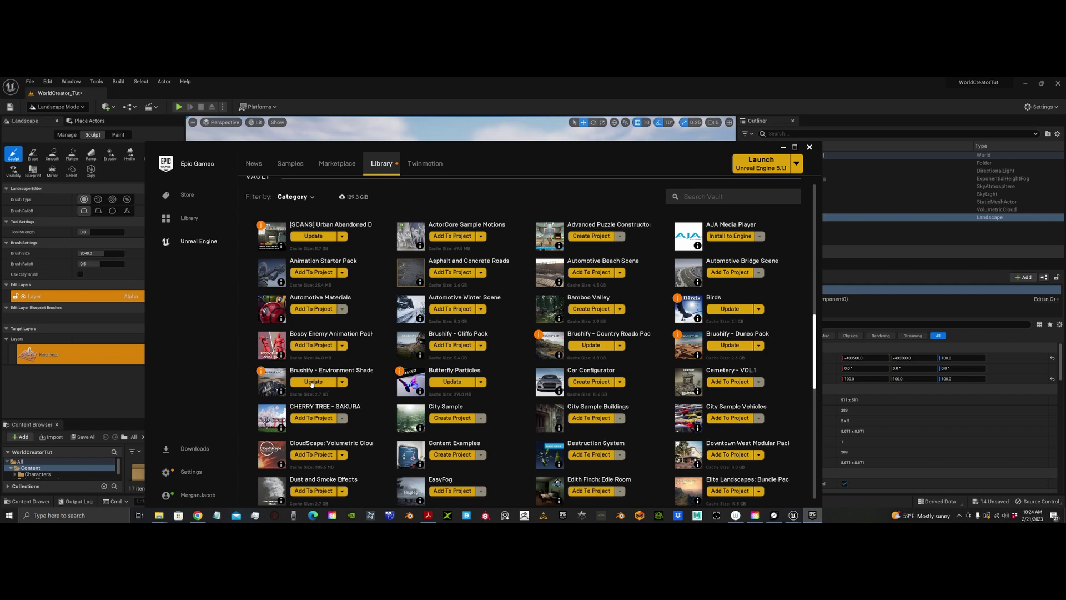
pyautogui.click(312, 381)
pyautogui.click(318, 382)
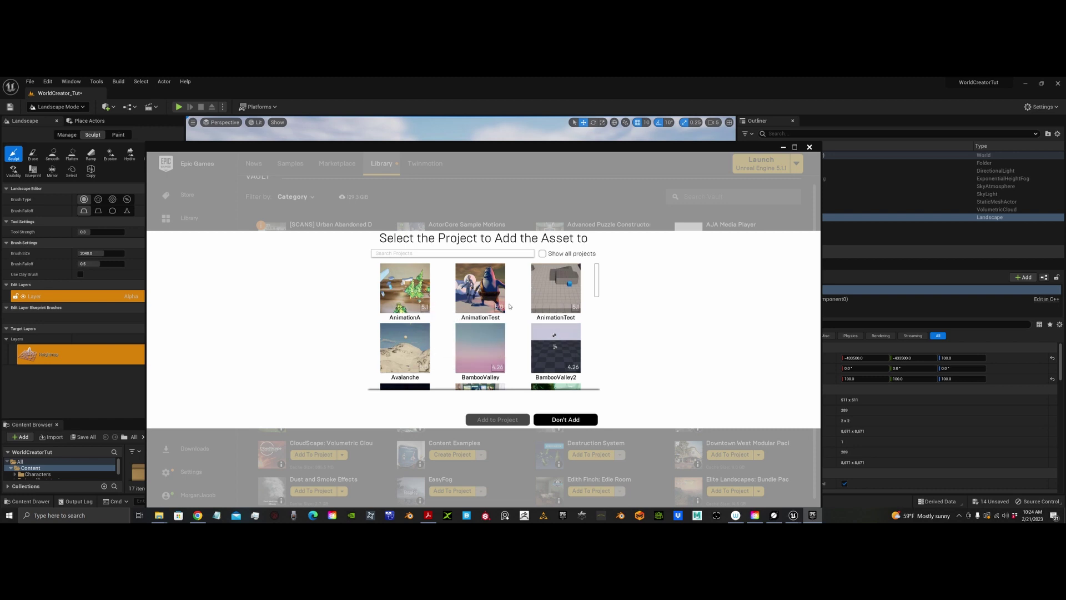
# - Add the Brushify environment pack to the WorldCreatorTut project and return to Unreal Editor
pyautogui.scroll(-10, 510, 307)
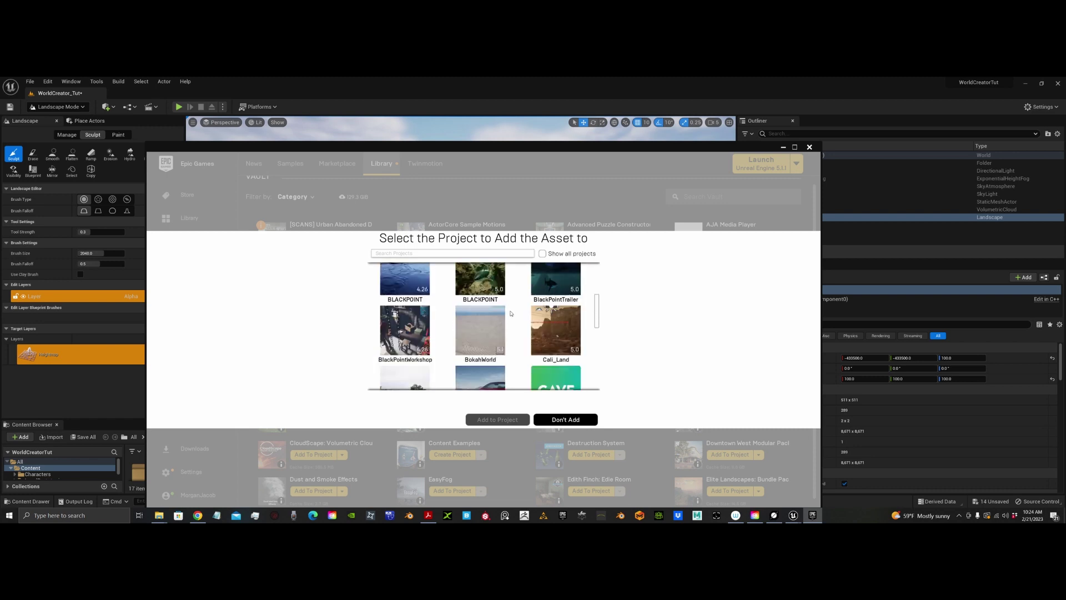
pyautogui.scroll(-10, 511, 313)
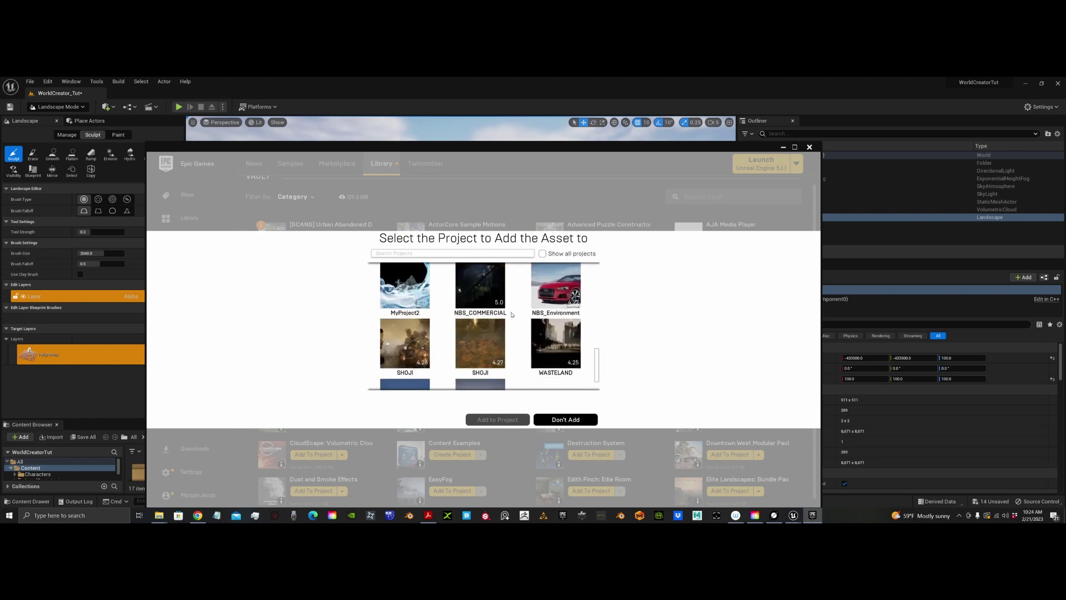
pyautogui.scroll(-2, 511, 314)
pyautogui.click(428, 373)
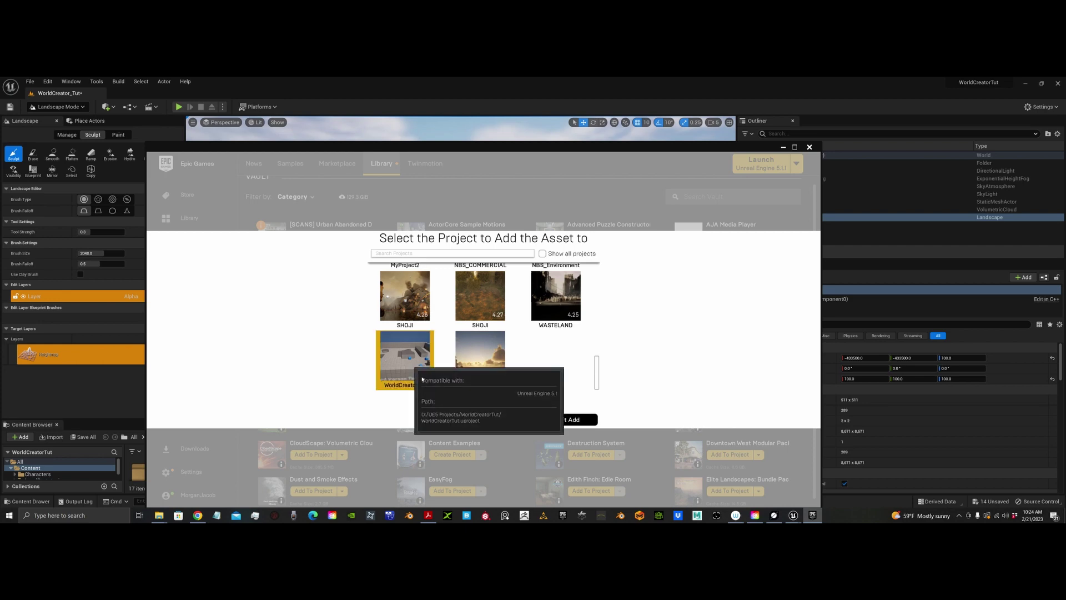
pyautogui.click(498, 420)
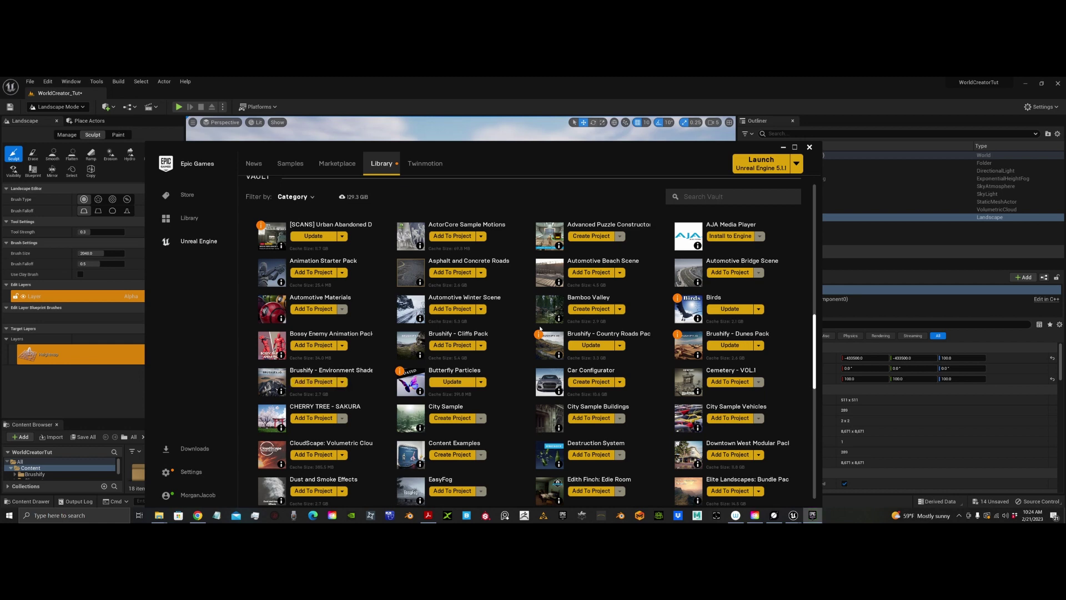
pyautogui.scroll(1, 446, 351)
pyautogui.scroll(2, 445, 351)
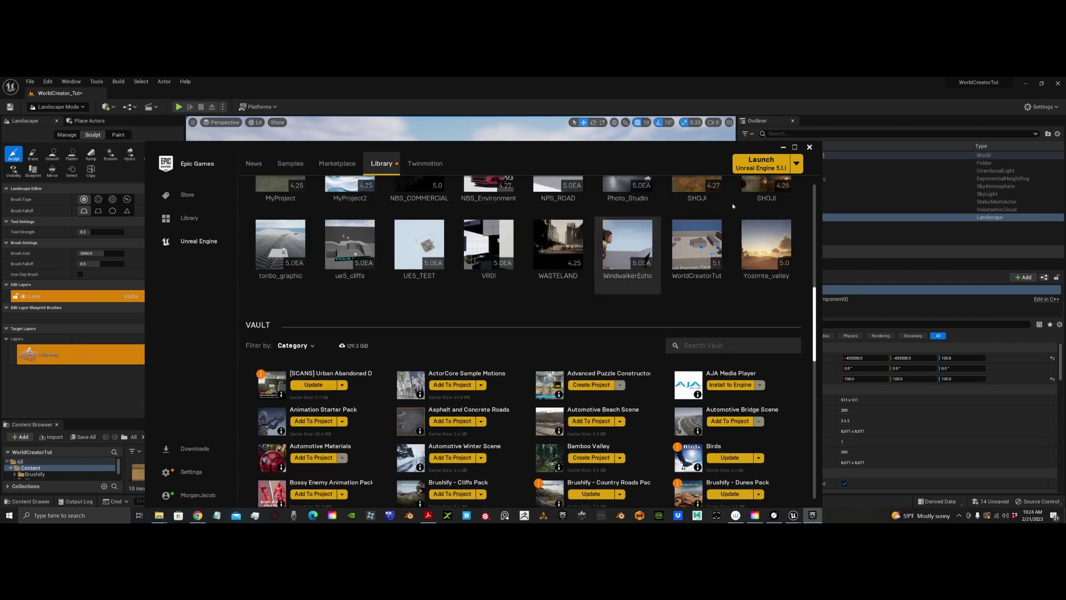
pyautogui.click(782, 147)
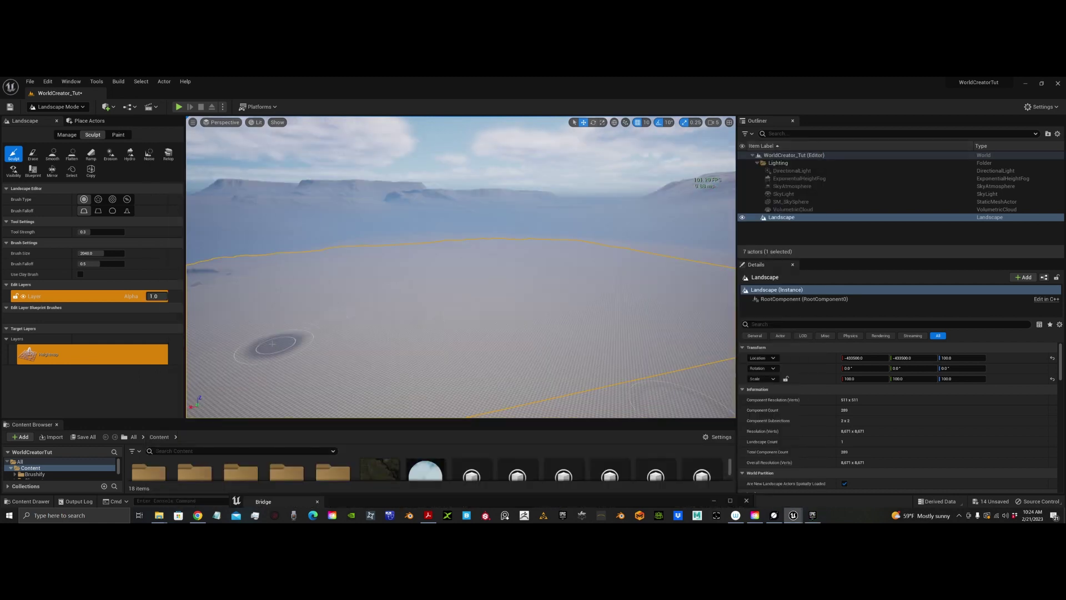
# - Enlarge the Content Browser and select the MI_Landscape material instance in Brushify > Materials > Landscape
pyautogui.moveTo(59, 422); pyautogui.dragTo(52, 306)
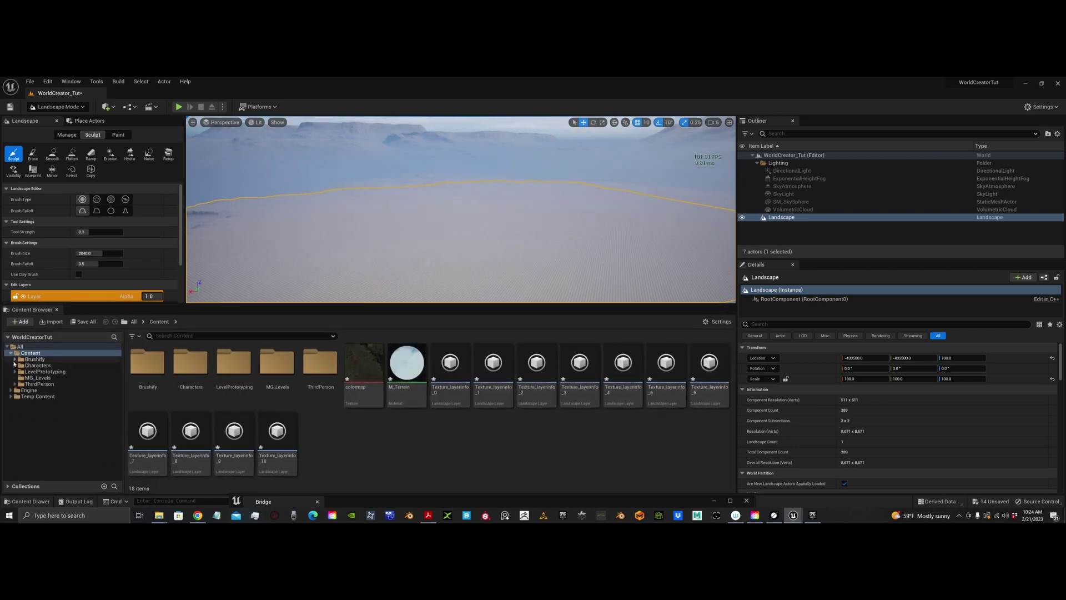
pyautogui.click(15, 359)
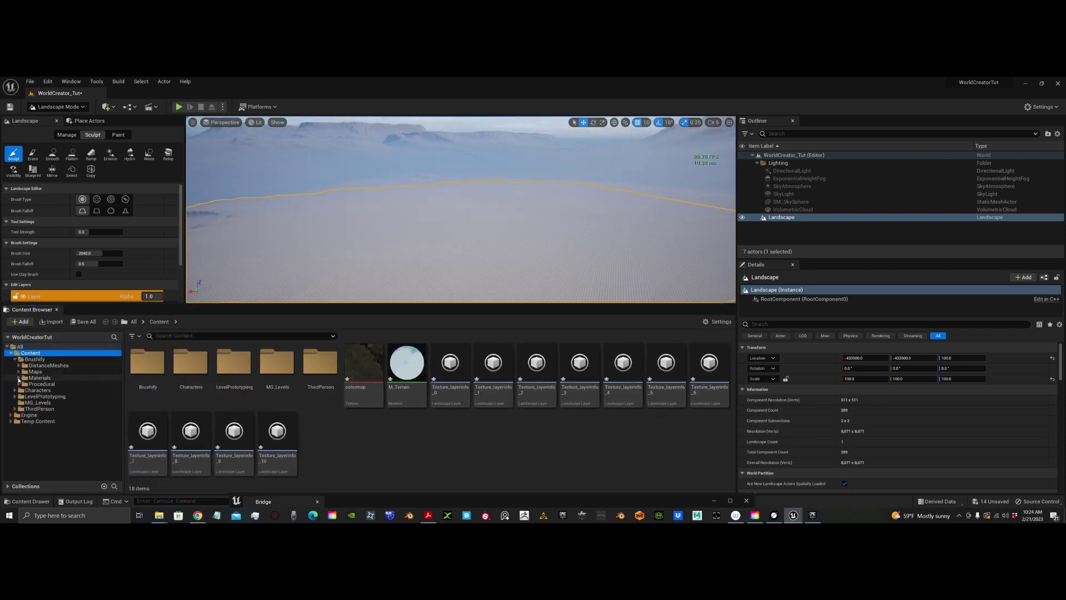
pyautogui.click(19, 378)
pyautogui.click(38, 378)
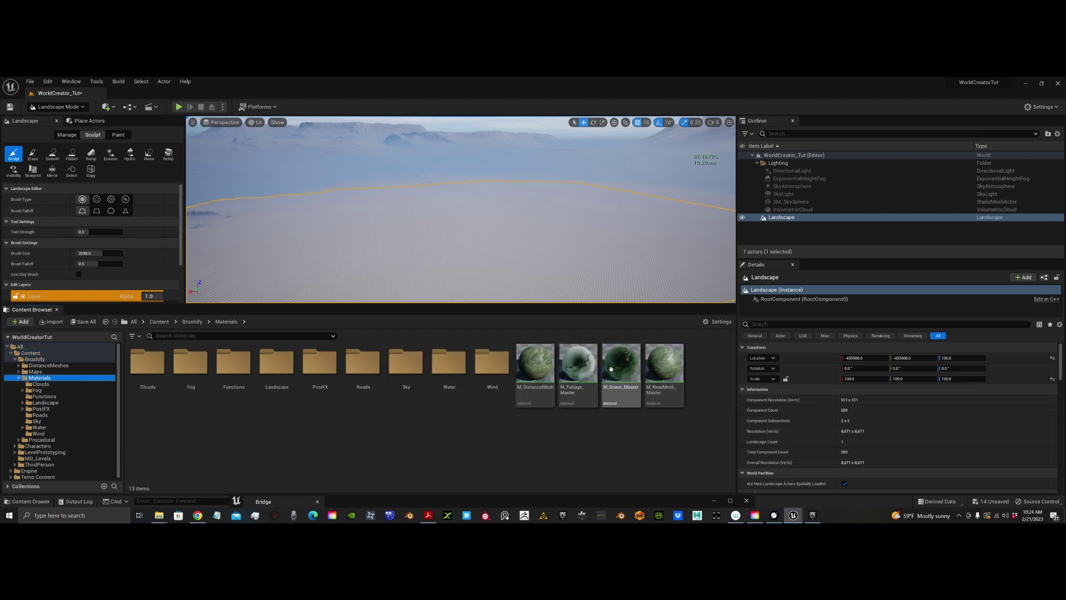
pyautogui.moveTo(667, 392)
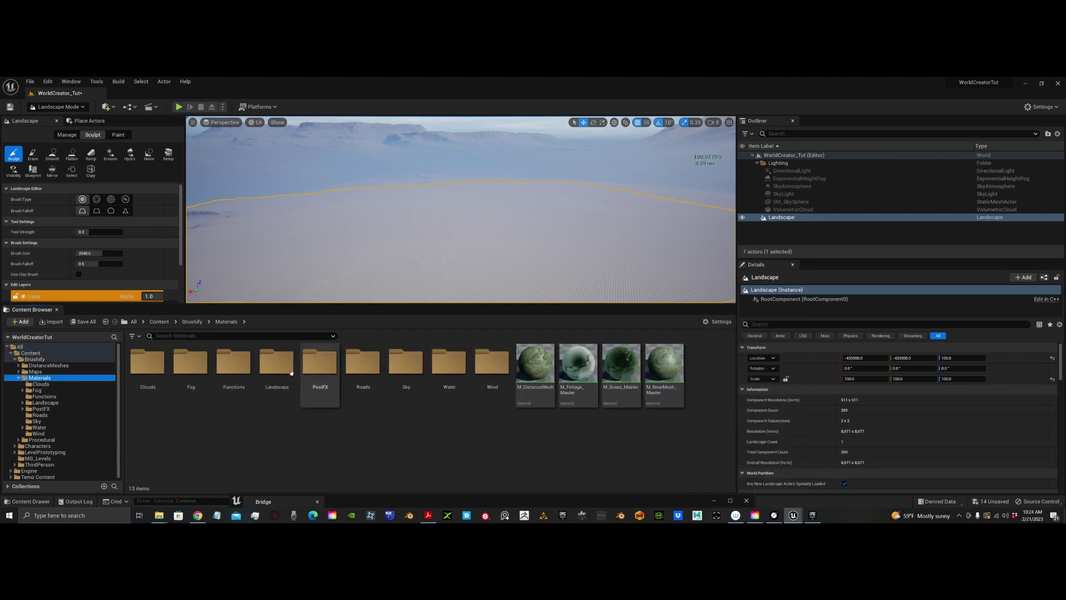
pyautogui.doubleClick(277, 364)
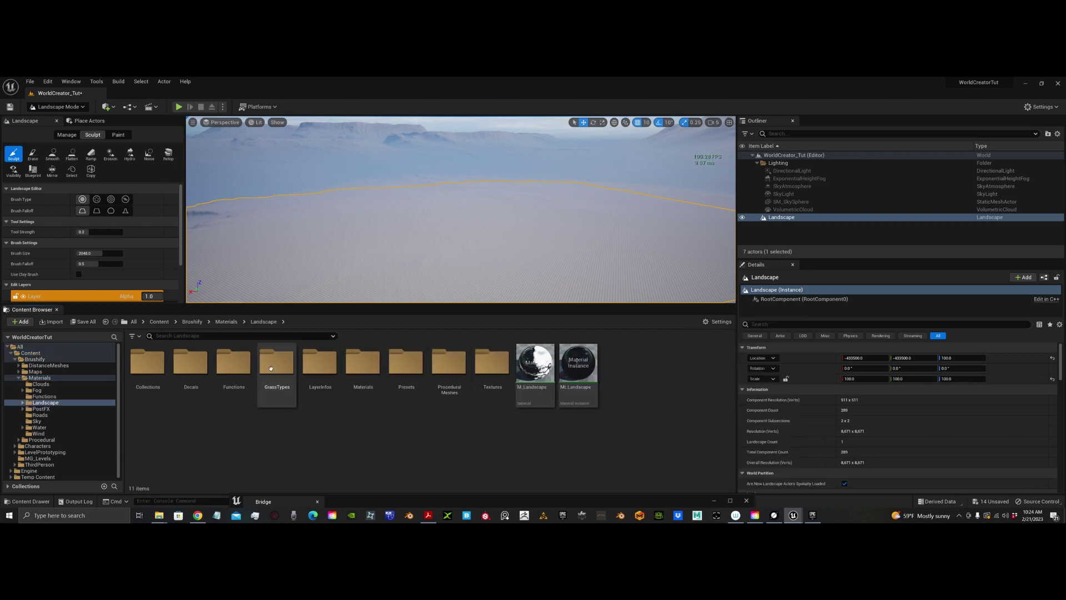
pyautogui.click(571, 375)
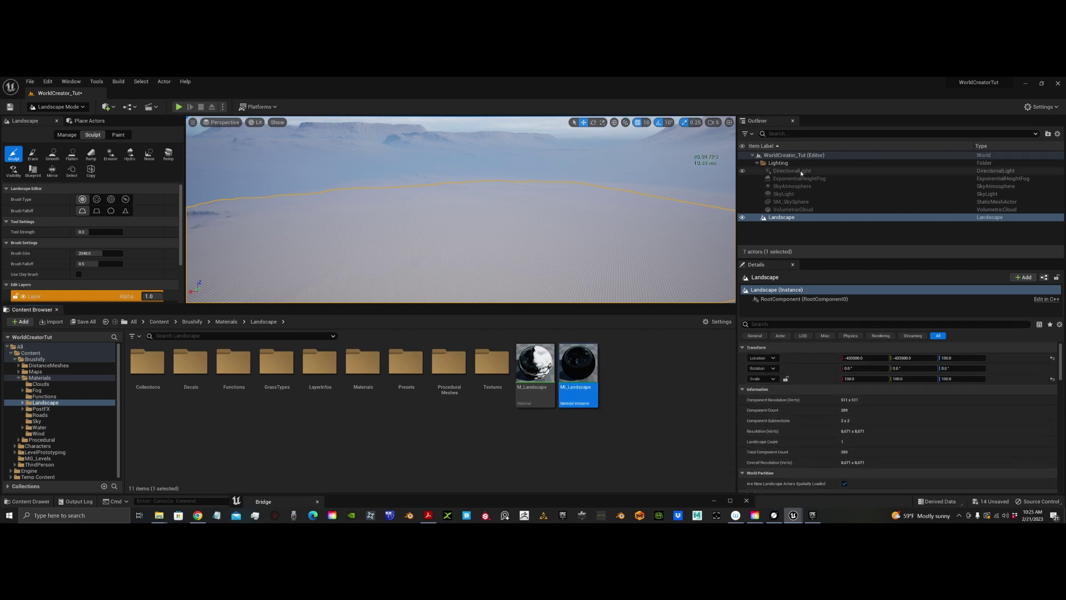
# - Select the Landscape actor, switch to Selection Mode and assign MI_Landscape as its Landscape Material
pyautogui.click(791, 218)
pyautogui.press('f')
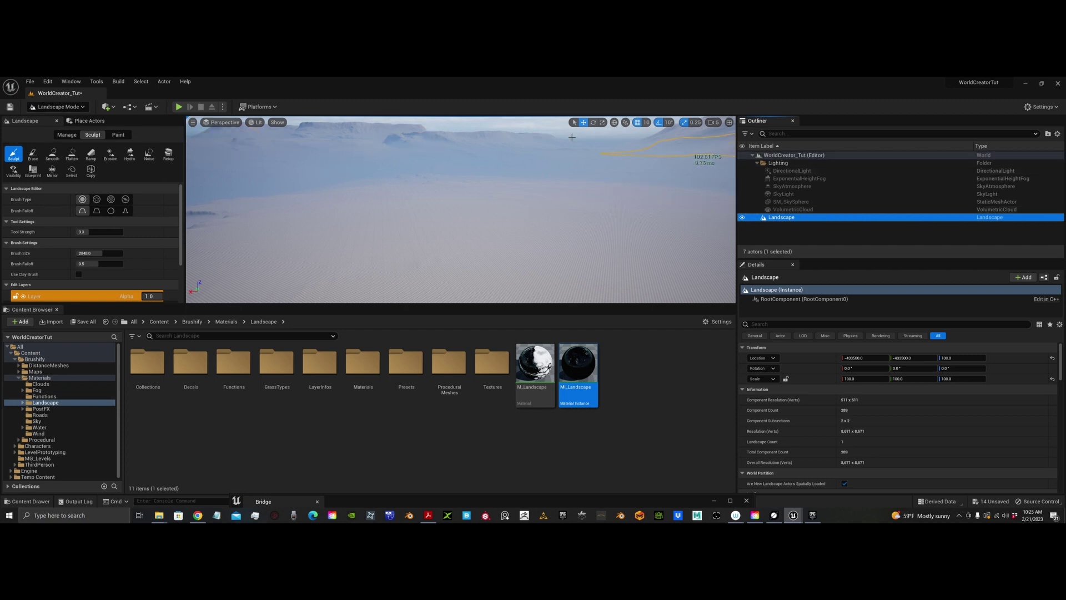
pyautogui.click(55, 107)
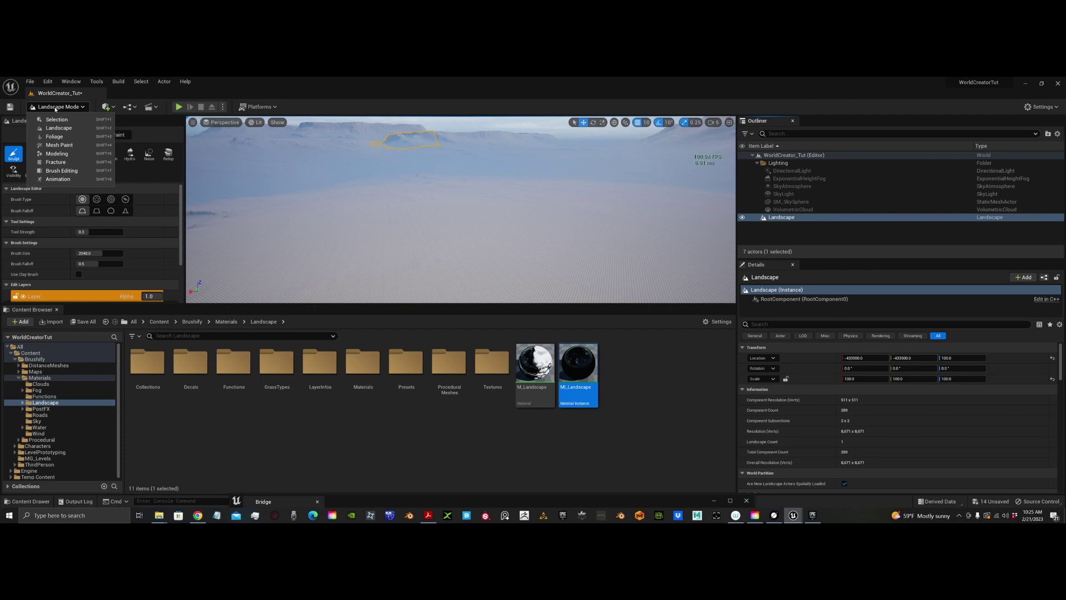
pyautogui.click(58, 120)
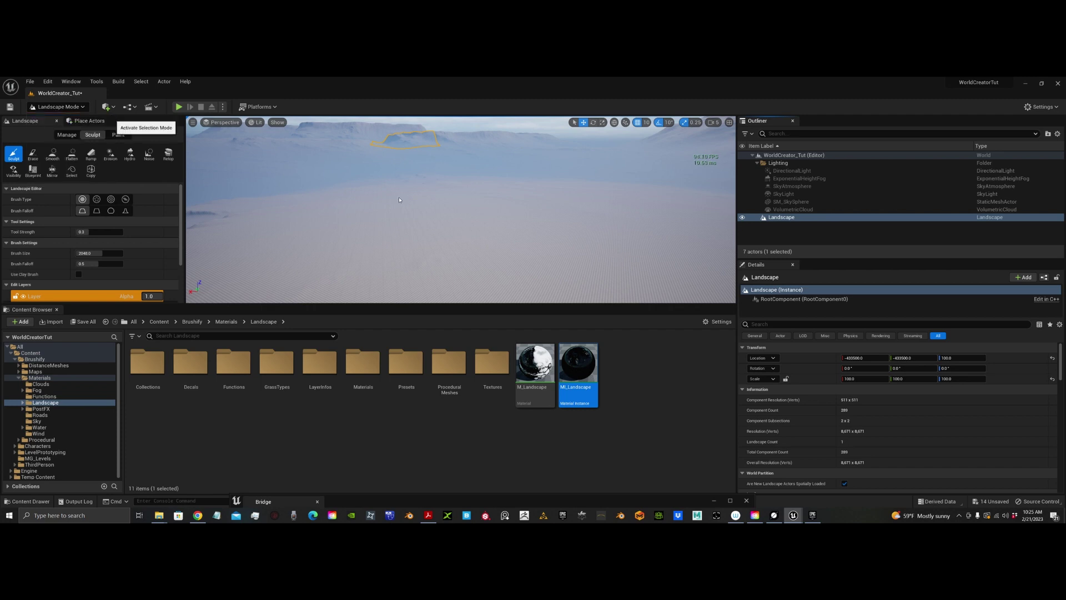
pyautogui.hotkey('shift', '1')
pyautogui.moveTo(493, 143); pyautogui.dragTo(655, 125, button='right')
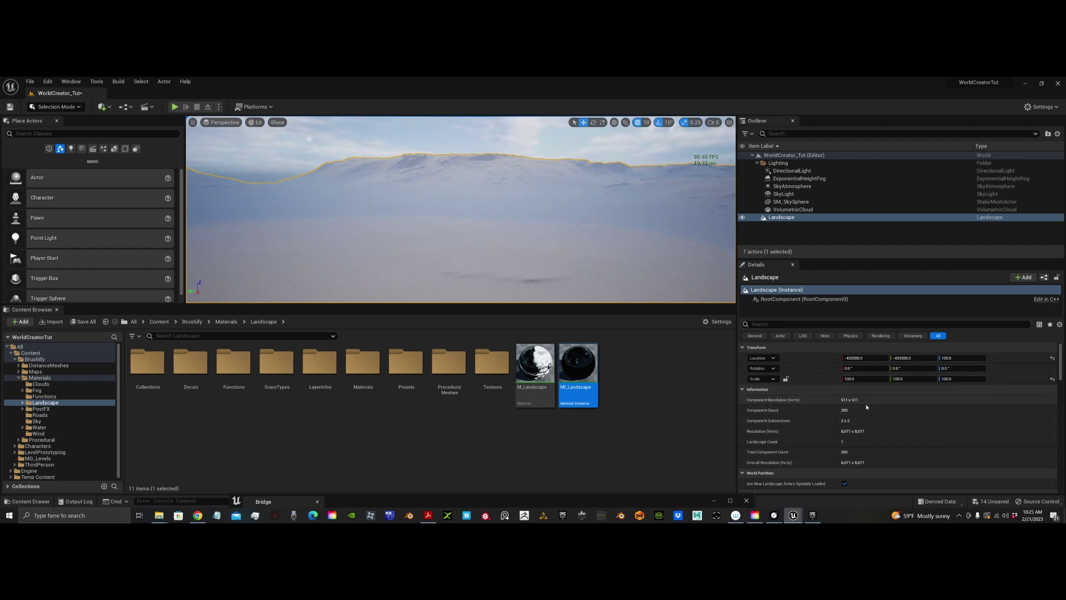
pyautogui.scroll(-4, 865, 404)
pyautogui.scroll(-1, 841, 444)
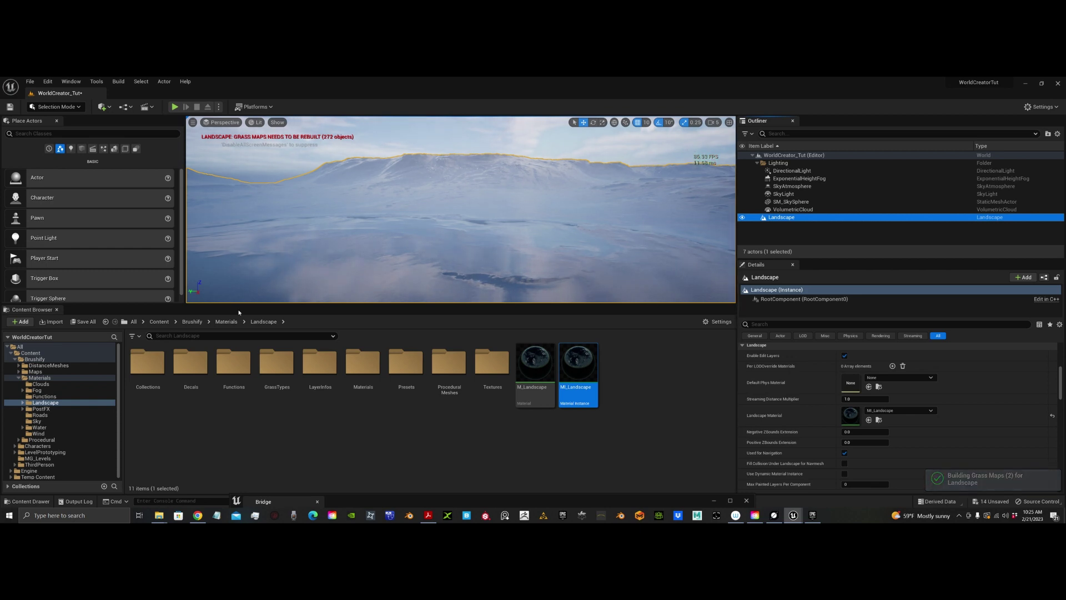
# - Return to Landscape Mode, show the Paint target layers and shrink the Content Browser to make room for the layer list
pyautogui.click(63, 104)
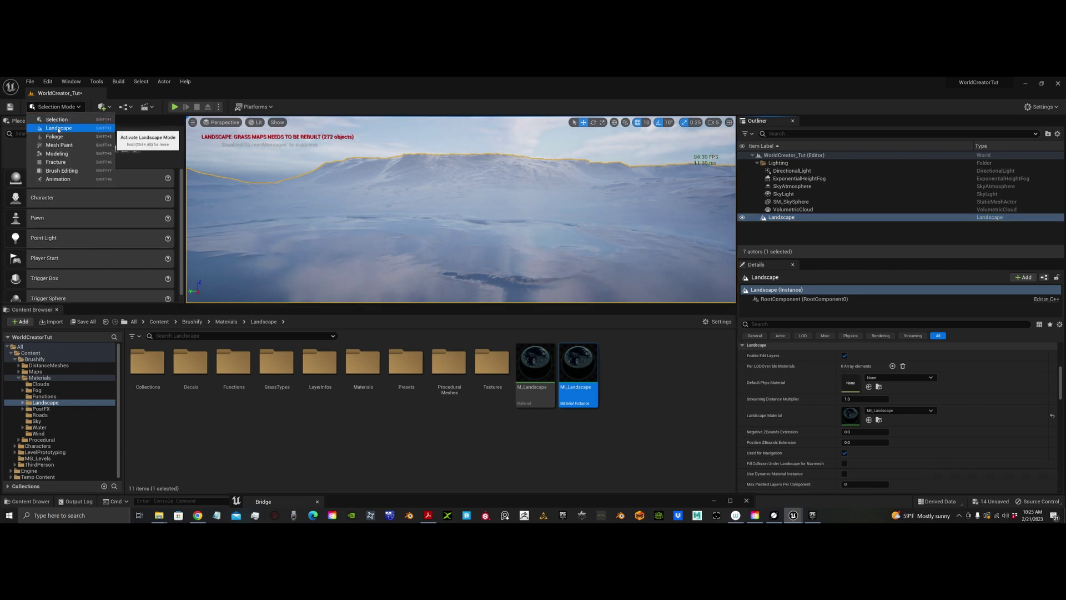
pyautogui.click(77, 133)
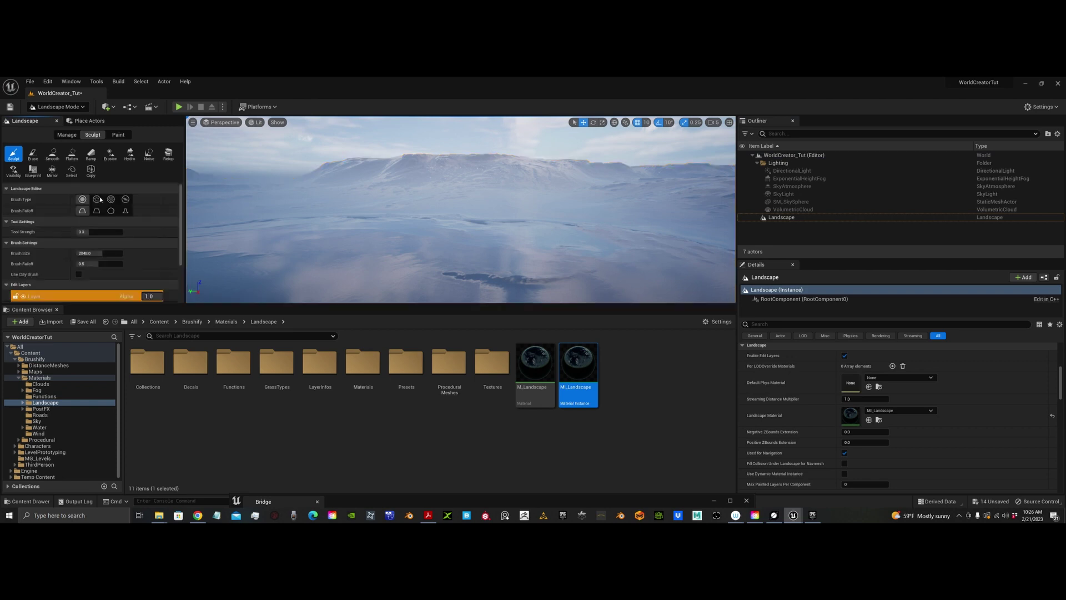
pyautogui.scroll(-2, 102, 285)
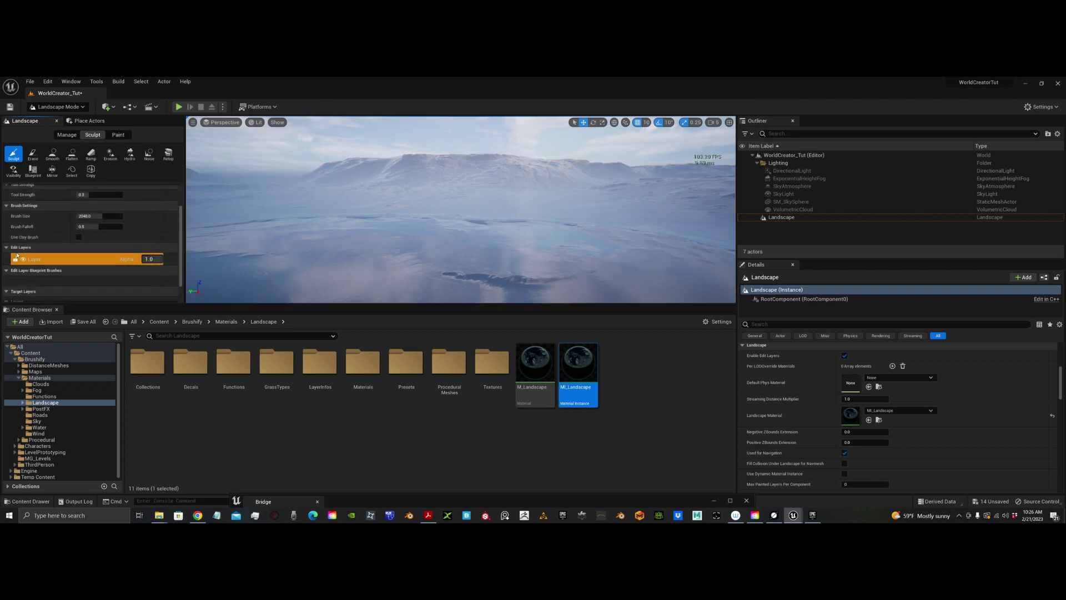
pyautogui.scroll(2, 70, 256)
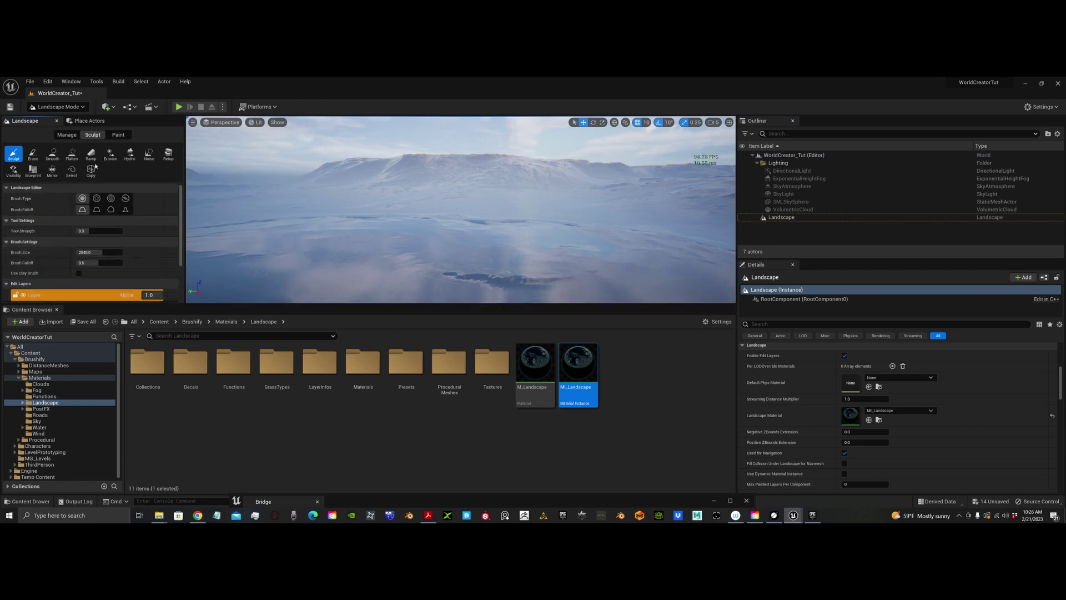
pyautogui.click(118, 134)
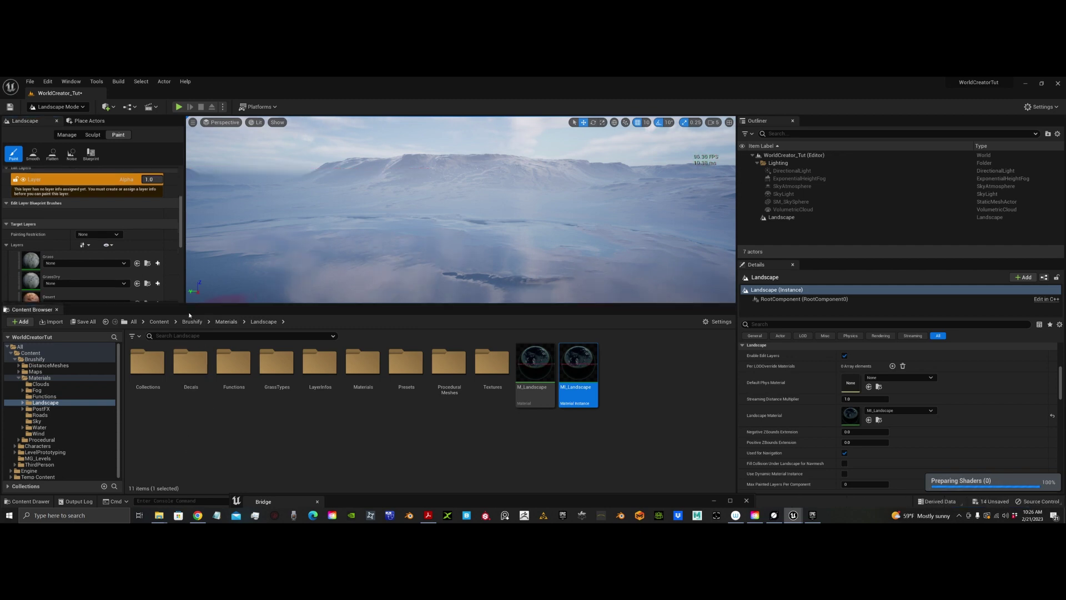
pyautogui.moveTo(190, 304); pyautogui.dragTo(180, 486)
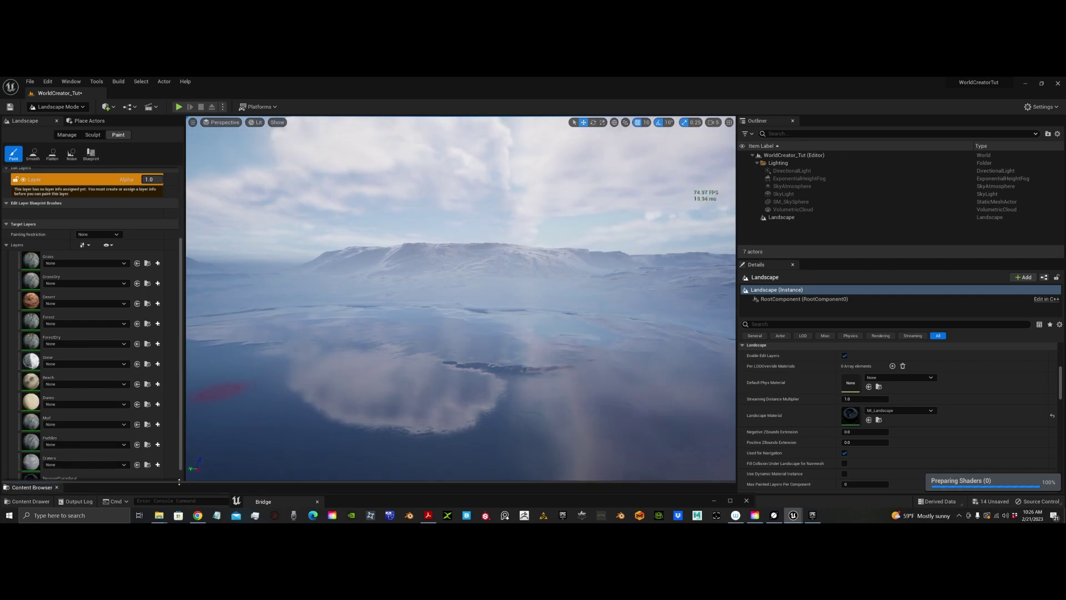
# - Create a weight-blended layer info for the Grass layer, saving Grass_LayerInfo in the WorldCreator_Tut_sharedassets folder
pyautogui.moveTo(389, 311)
pyautogui.mouseDown(button='right')
pyautogui.moveTo(560, 322)
pyautogui.moveTo(555, 383)
pyautogui.moveTo(558, 322)
pyautogui.moveTo(255, 314)
pyautogui.mouseUp(button='right')
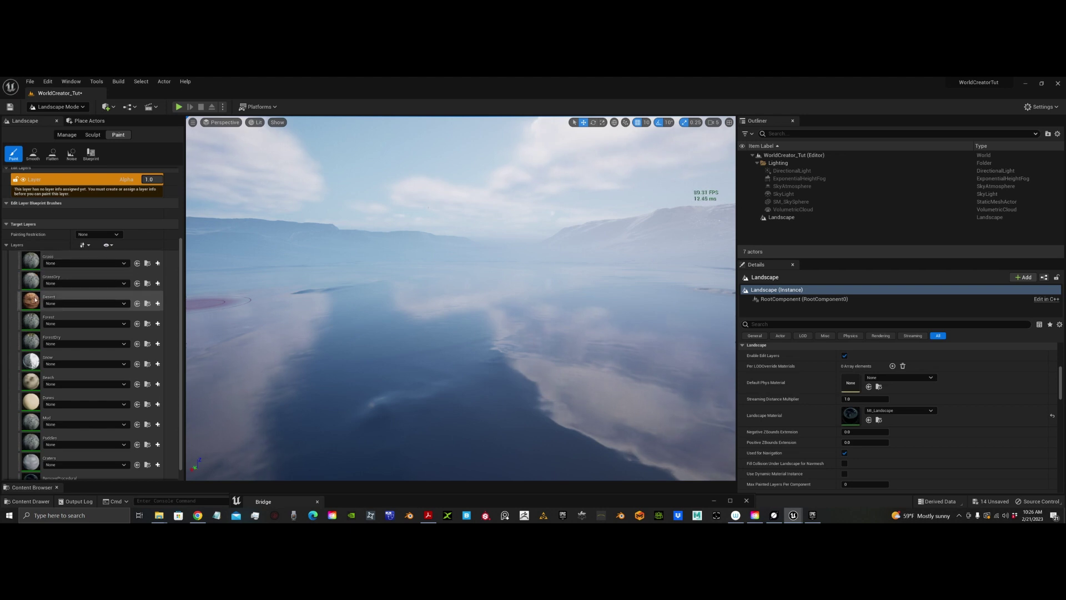
pyautogui.click(158, 264)
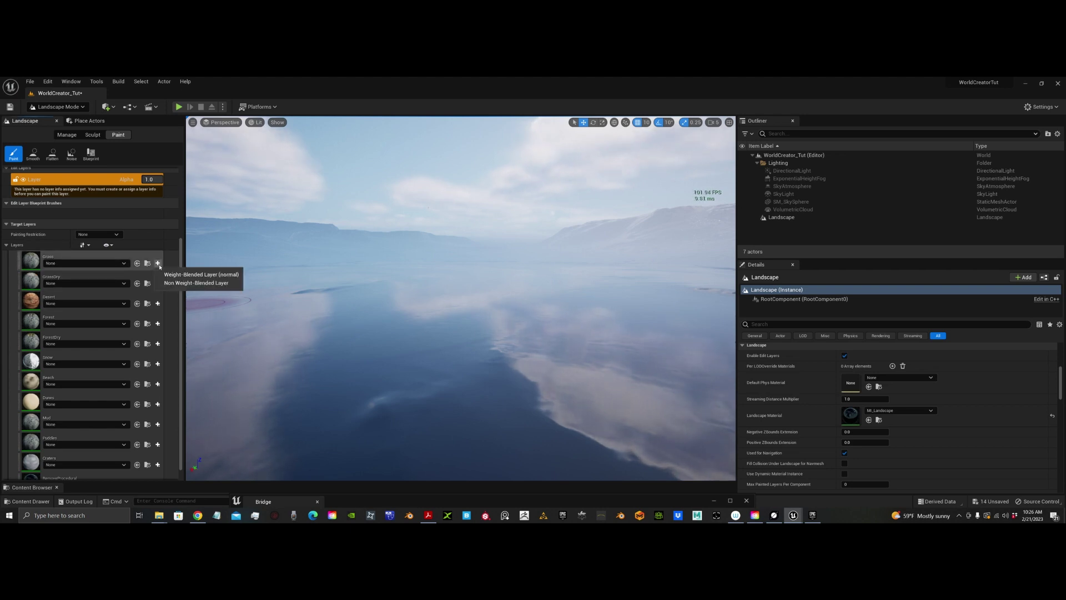
pyautogui.click(194, 274)
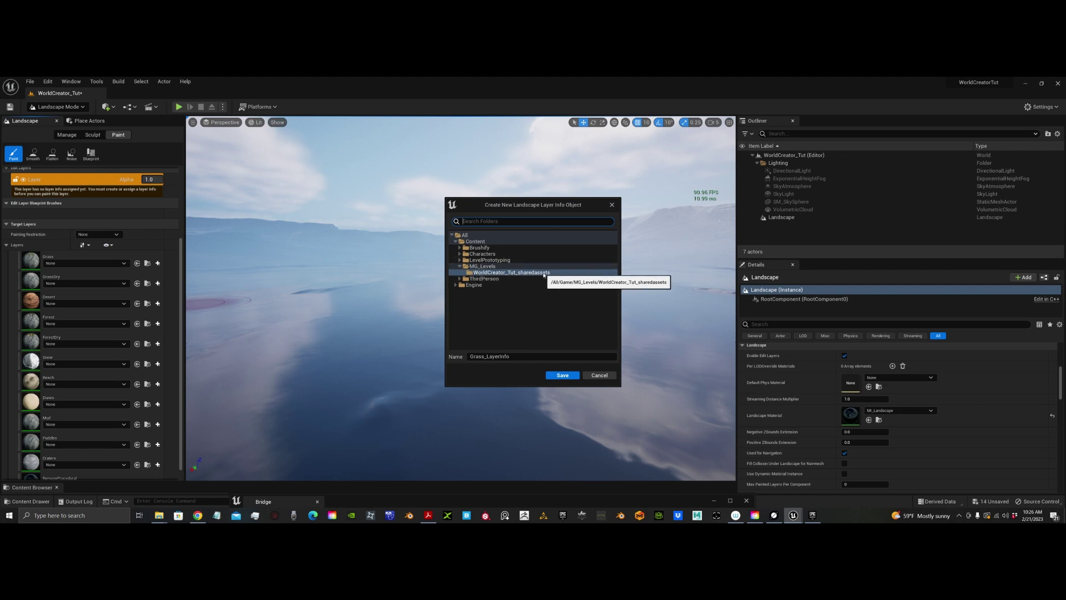
pyautogui.click(562, 375)
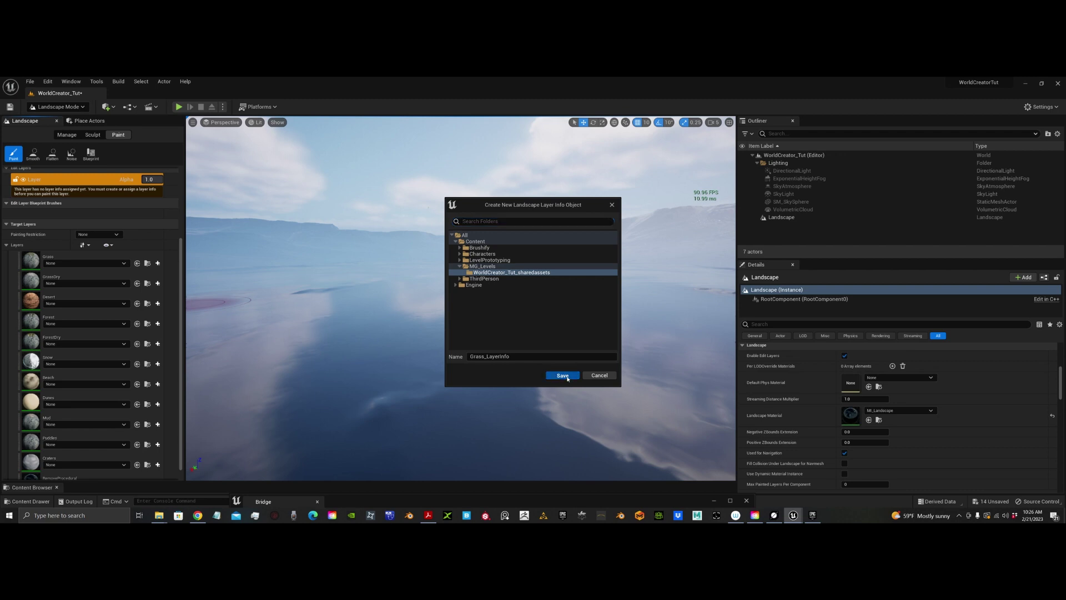
pyautogui.click(562, 375)
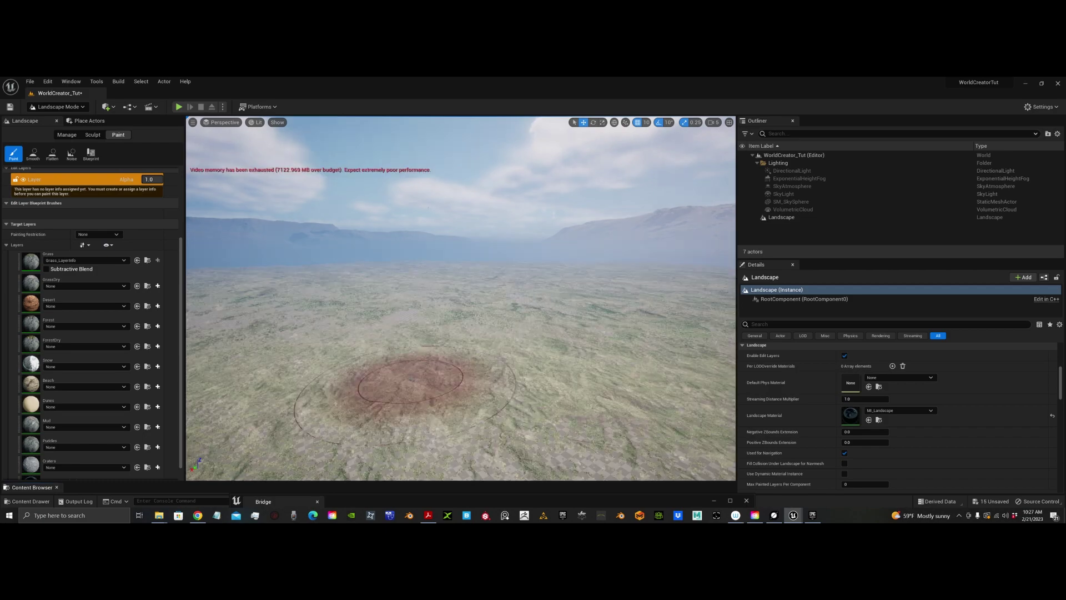
# - Inspect the grass texture across the landscape up close, and make the Grass layer the active paint layer
pyautogui.moveTo(436, 321); pyautogui.dragTo(622, 344, button='right')
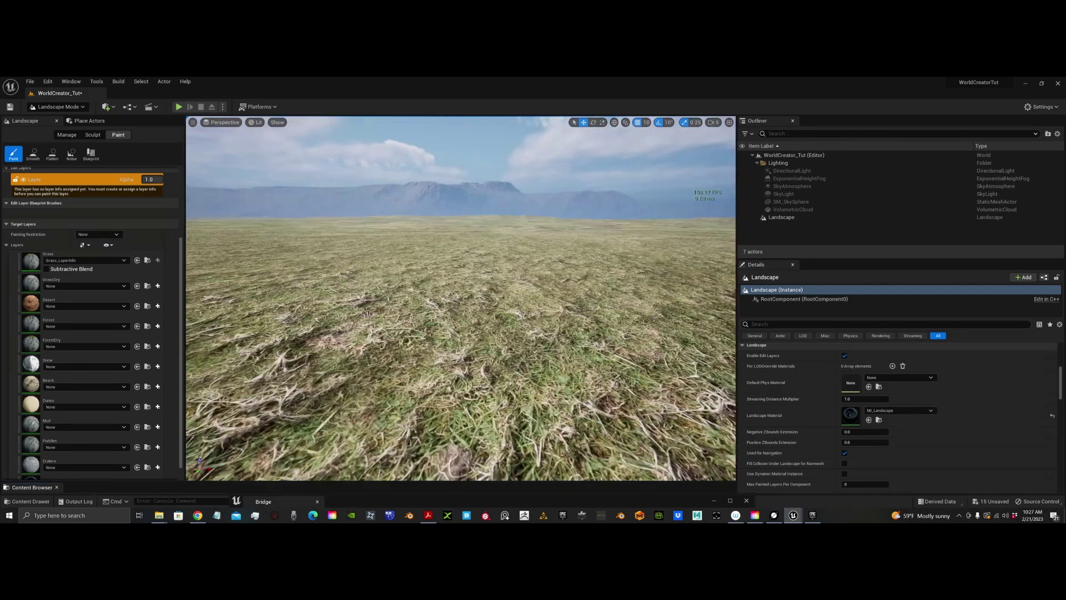
pyautogui.press('w')
pyautogui.moveTo(533, 311); pyautogui.dragTo(378, 311, button='right')
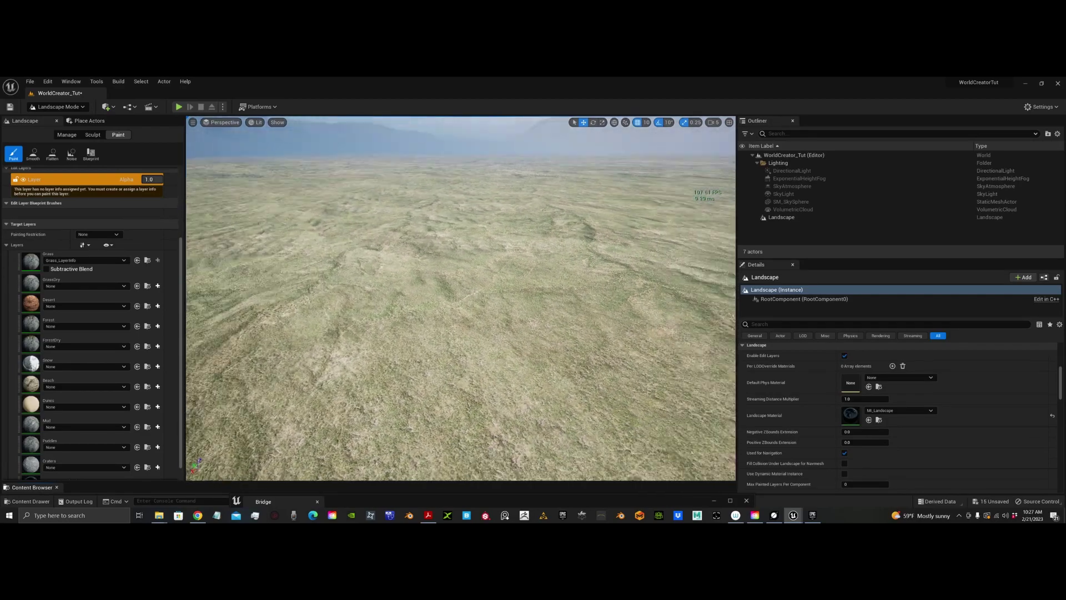
pyautogui.click(33, 262)
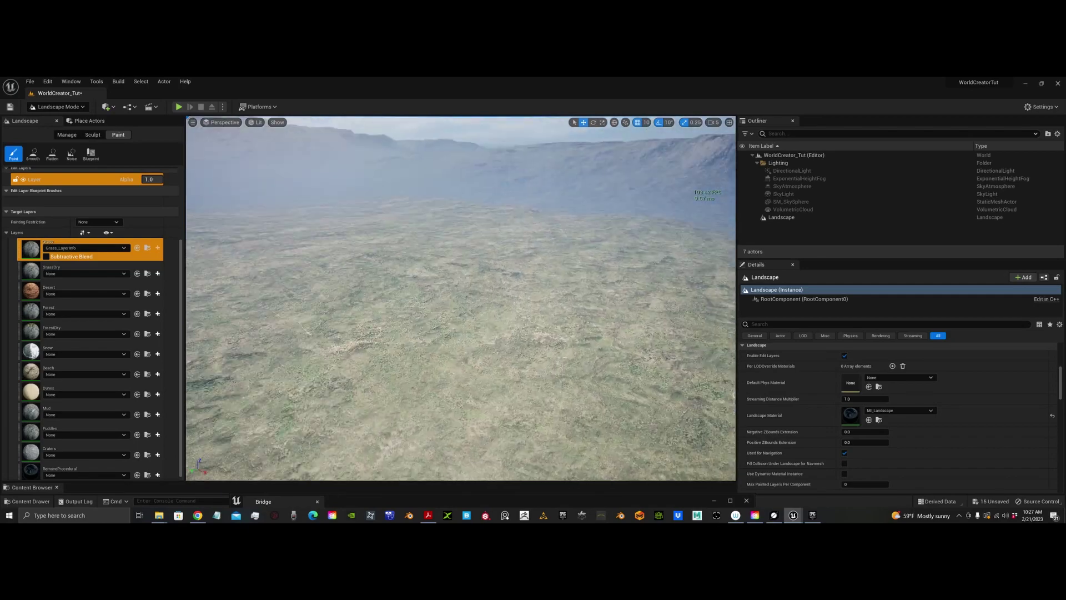
# - Play the level in the editor, walk the third-person character through the grass and desert ground, and stop the play session
pyautogui.moveTo(461, 299); pyautogui.dragTo(260, 317, button='right')
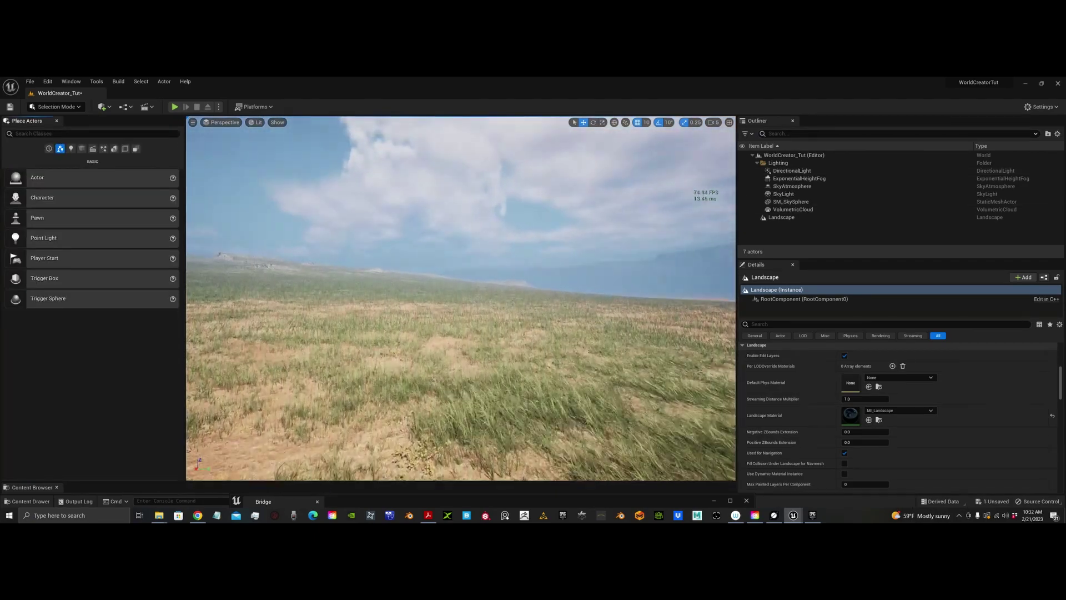
pyautogui.moveTo(461, 300); pyautogui.dragTo(614, 320, button='right')
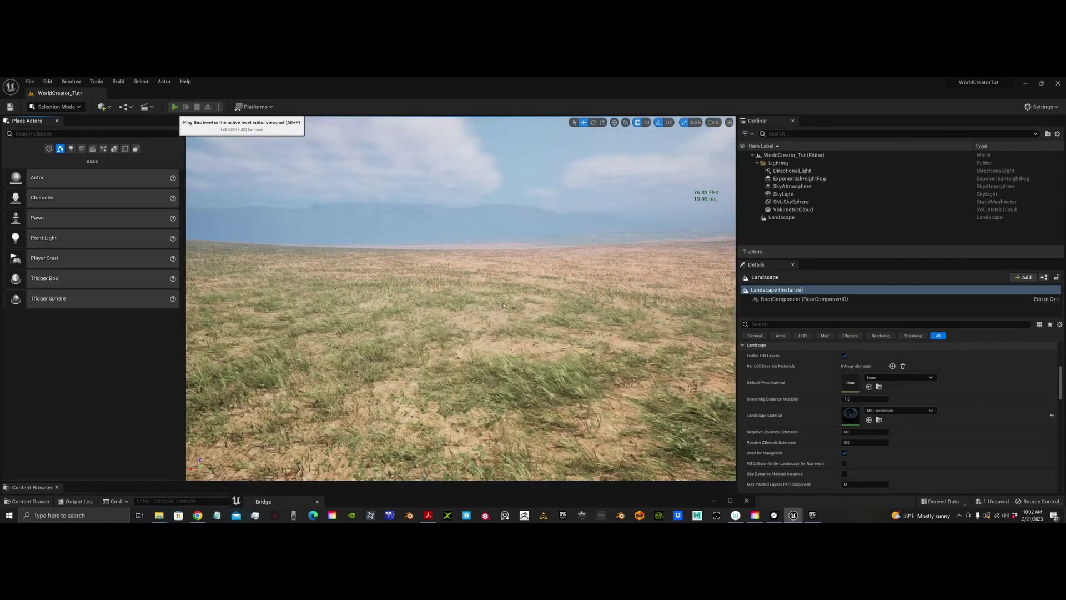
pyautogui.click(174, 107)
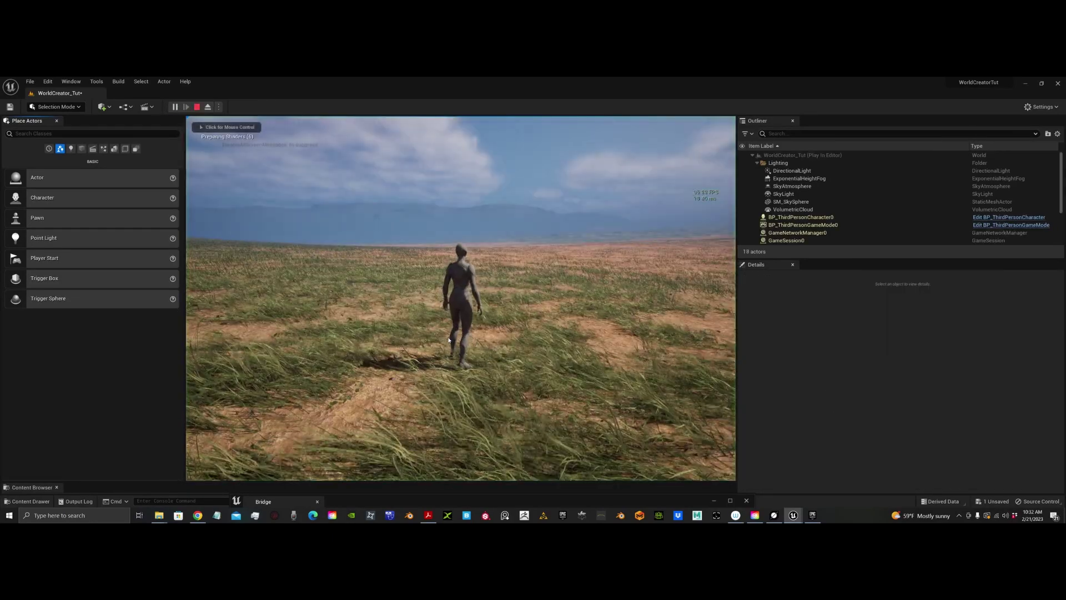
pyautogui.press('w')
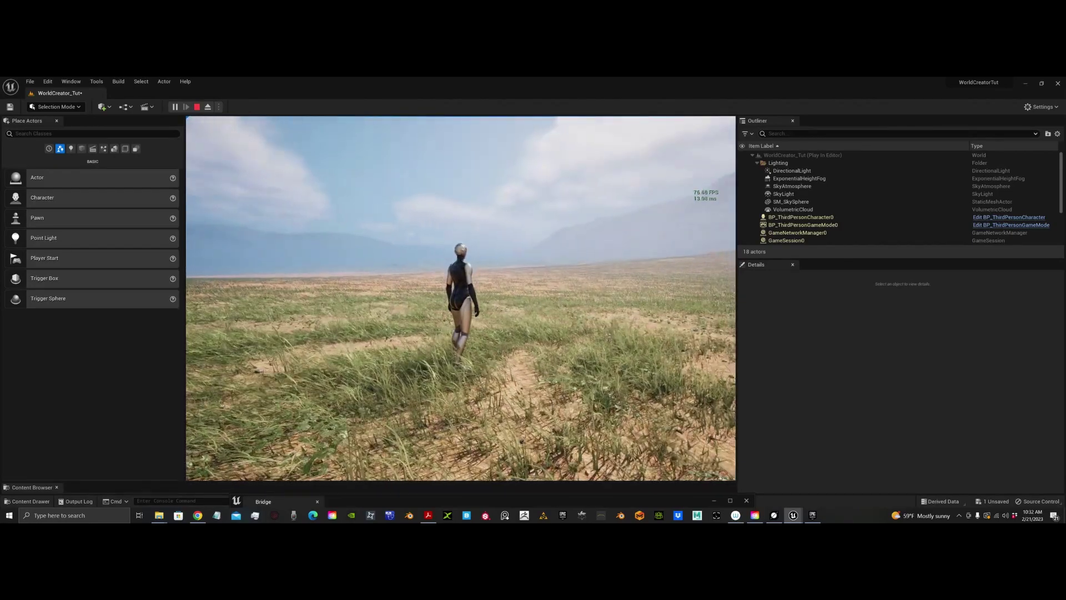
pyautogui.press('w')
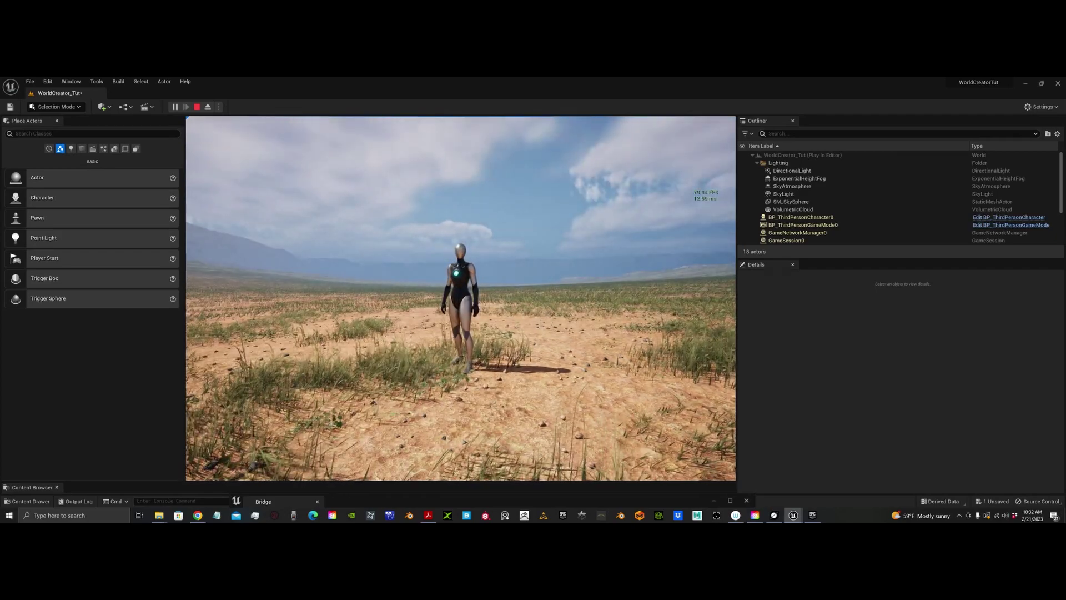
pyautogui.press('a')
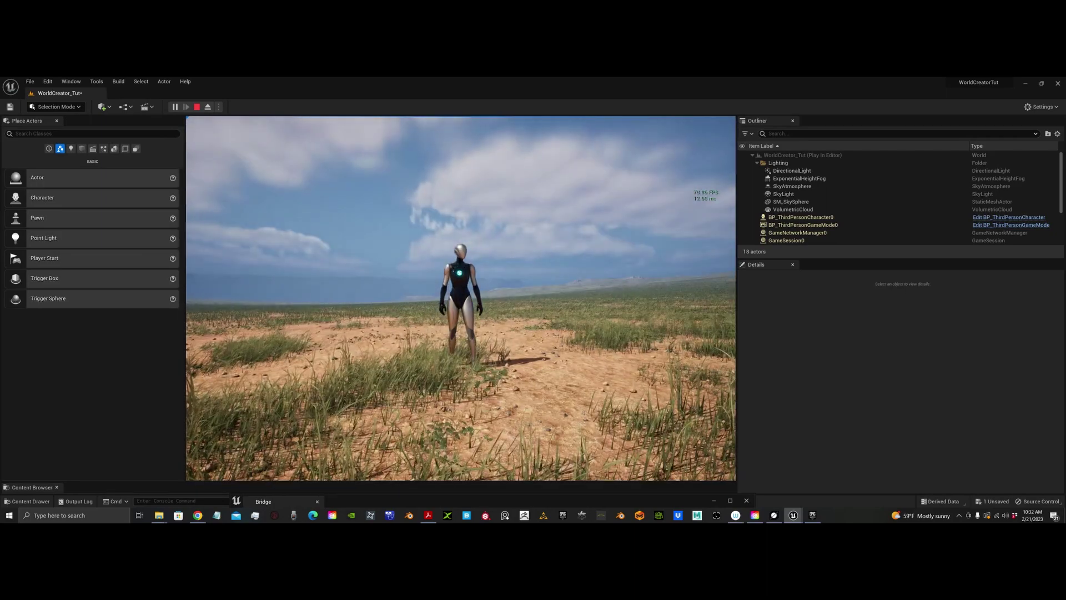
pyautogui.press('Escape')
# - Survey the landscape from above, enlarge the Content Browser and show the contents of the MG_Levels folder
pyautogui.moveTo(421, 281); pyautogui.dragTo(555, 283, button='right')
pyautogui.press('w')
pyautogui.moveTo(461, 288); pyautogui.dragTo(533, 355, button='right')
pyautogui.moveTo(415, 315); pyautogui.dragTo(241, 247, button='right')
pyautogui.moveTo(476, 331)
pyautogui.mouseDown(button='right')
pyautogui.moveTo(513, 332)
pyautogui.moveTo(480, 314)
pyautogui.mouseUp(button='right')
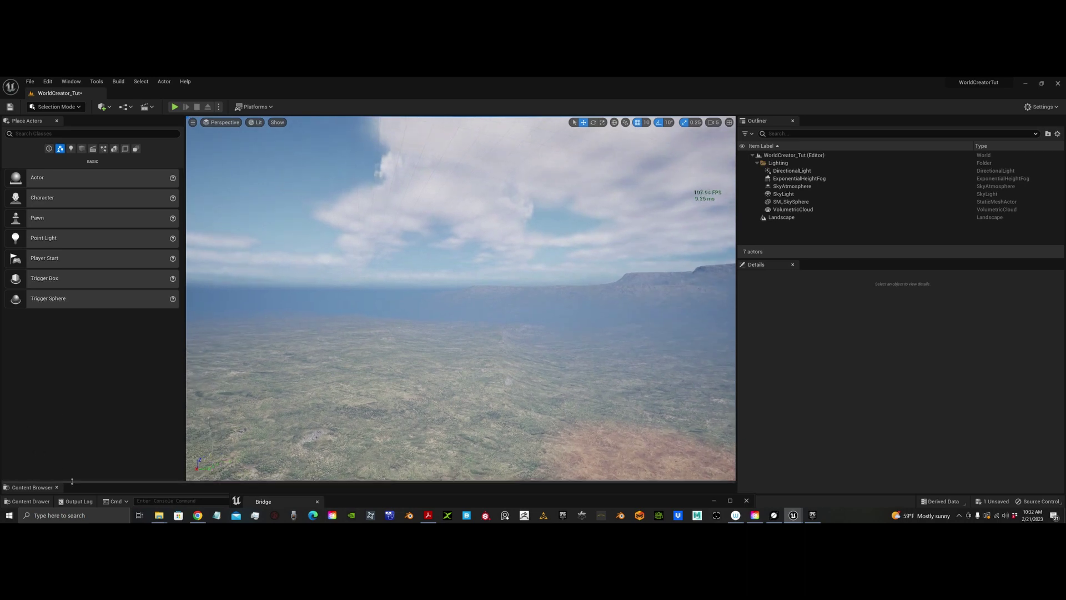
pyautogui.moveTo(72, 482); pyautogui.dragTo(101, 386)
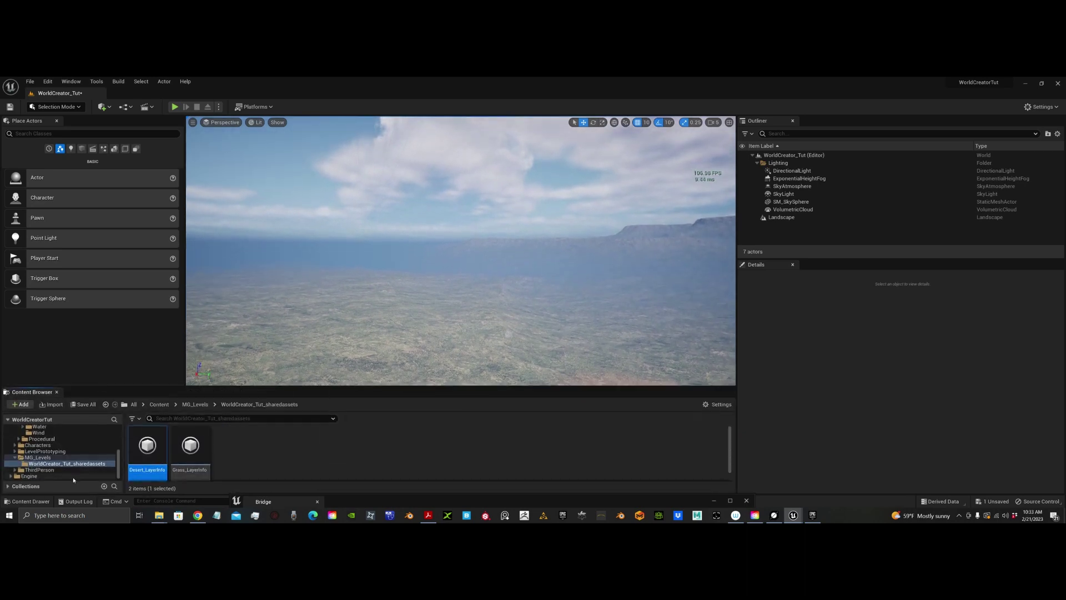
pyautogui.click(13, 460)
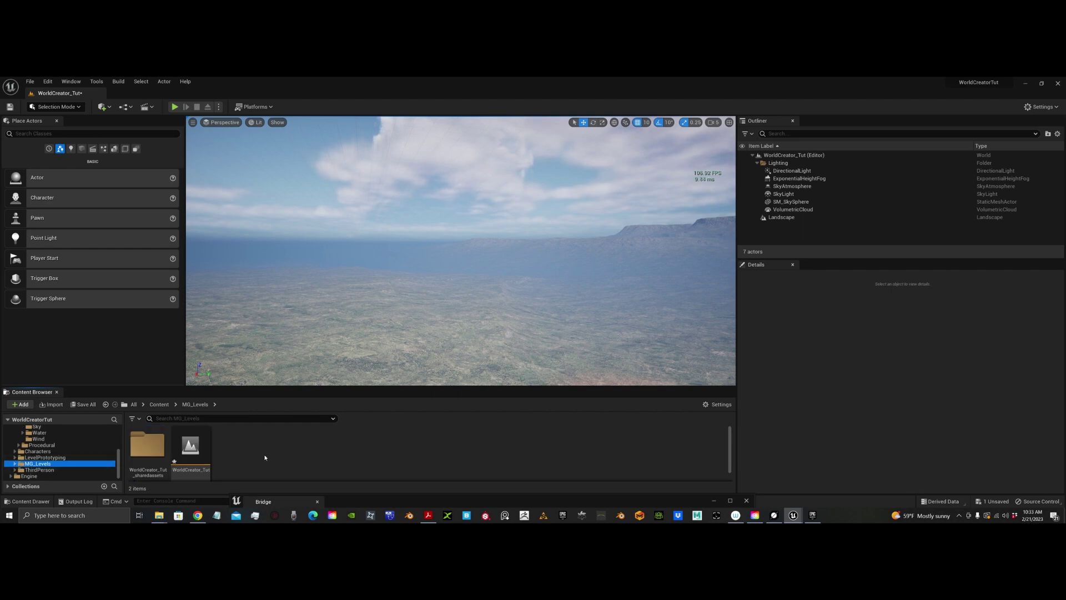
# - Save all unsaved content, including the WorldCreator_Tut map, and save the current level
pyautogui.moveTo(485, 283); pyautogui.dragTo(485, 264, button='right')
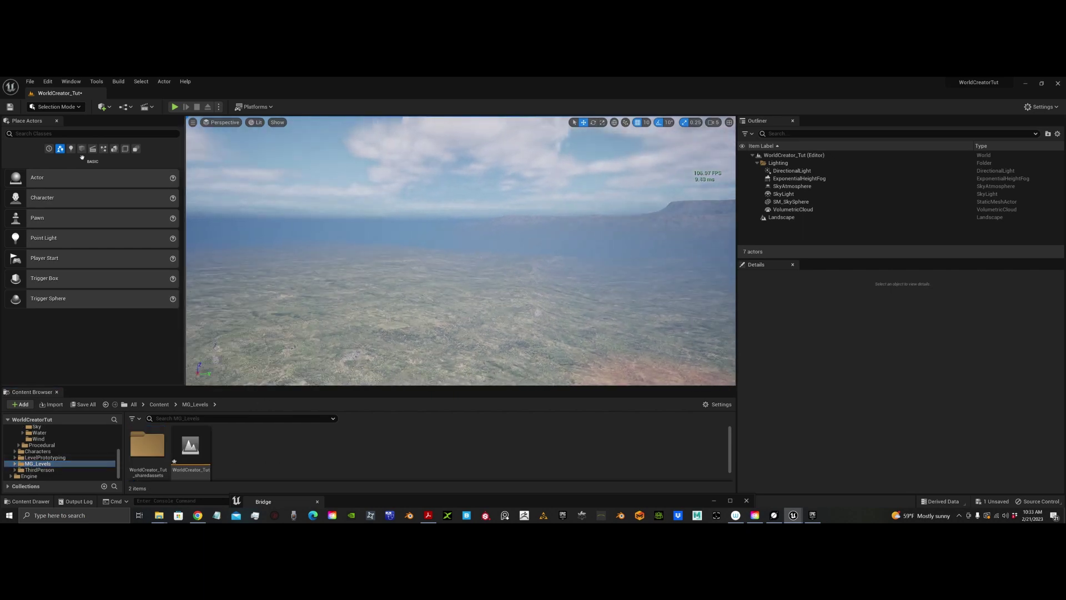
pyautogui.click(30, 81)
pyautogui.click(44, 171)
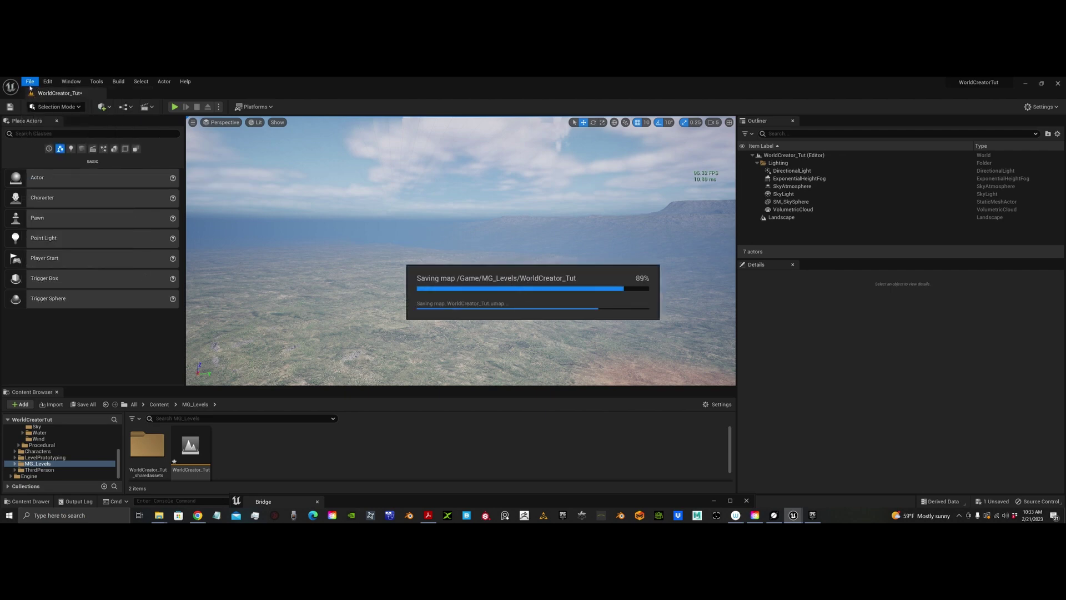
pyautogui.click(30, 82)
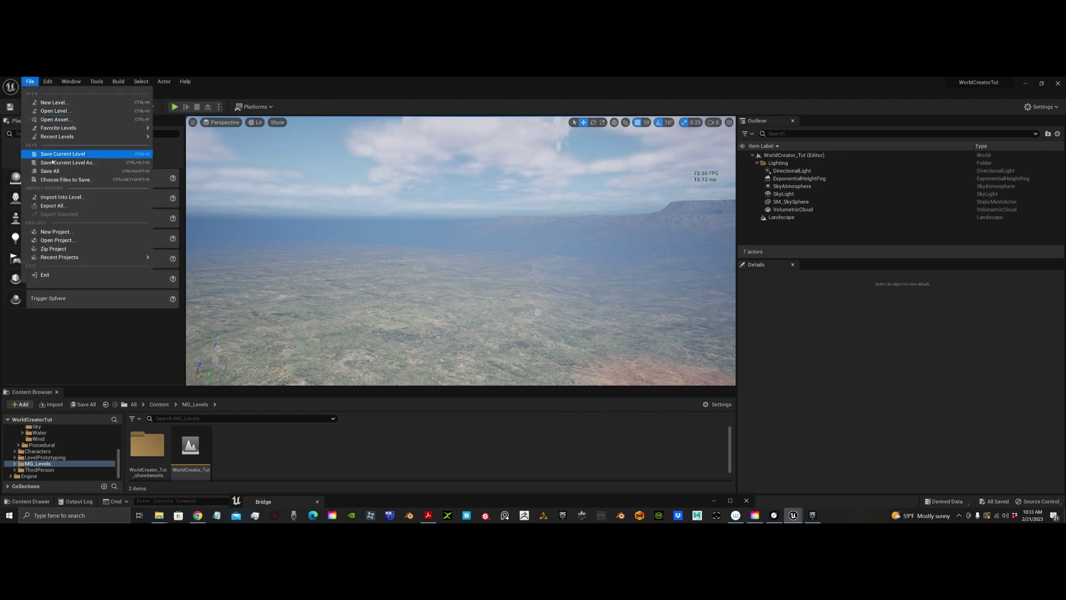
pyautogui.click(56, 153)
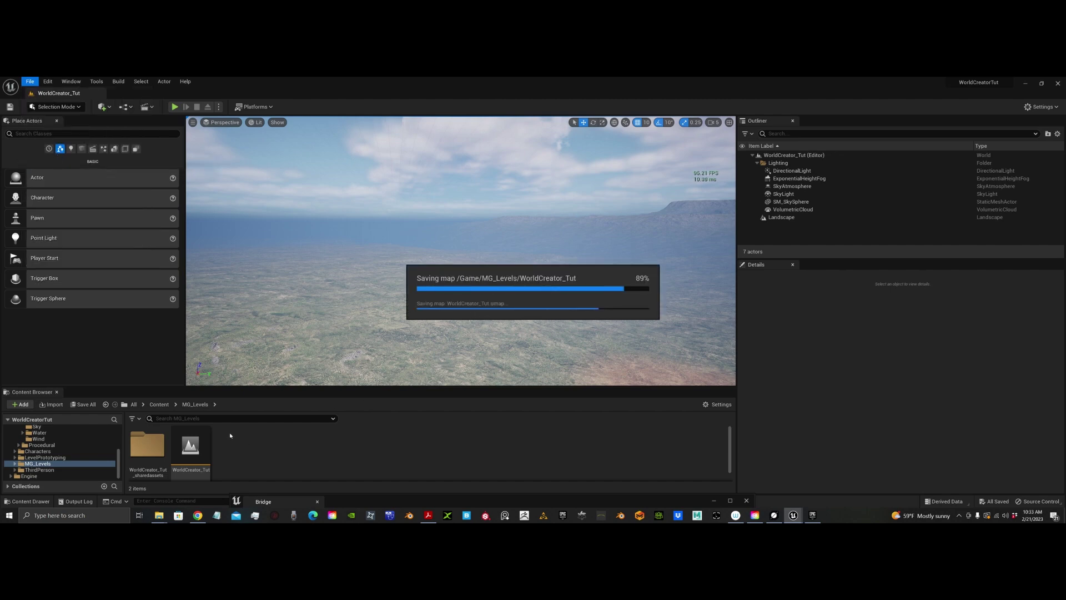
# - Create a new level from the Basic template and shrink the Content Browser to enlarge the viewport
pyautogui.click(30, 81)
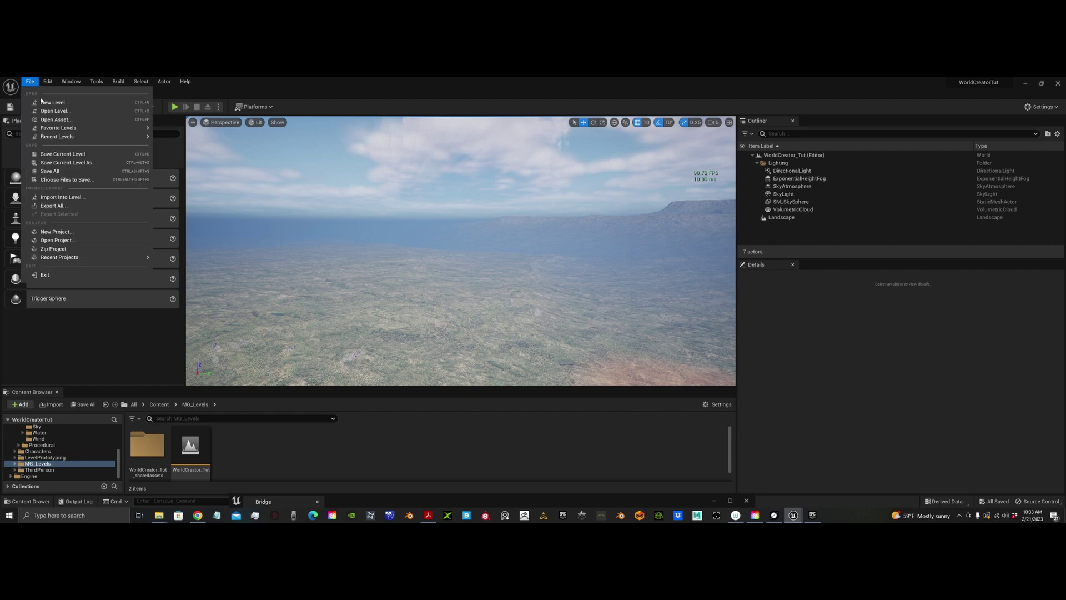
pyautogui.click(53, 103)
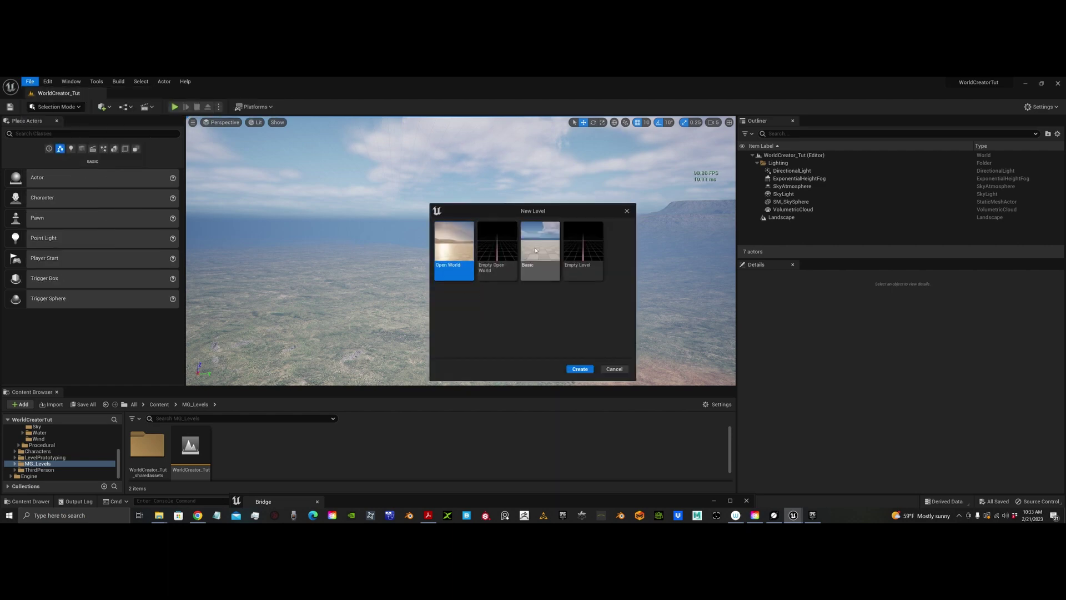
pyautogui.click(539, 252)
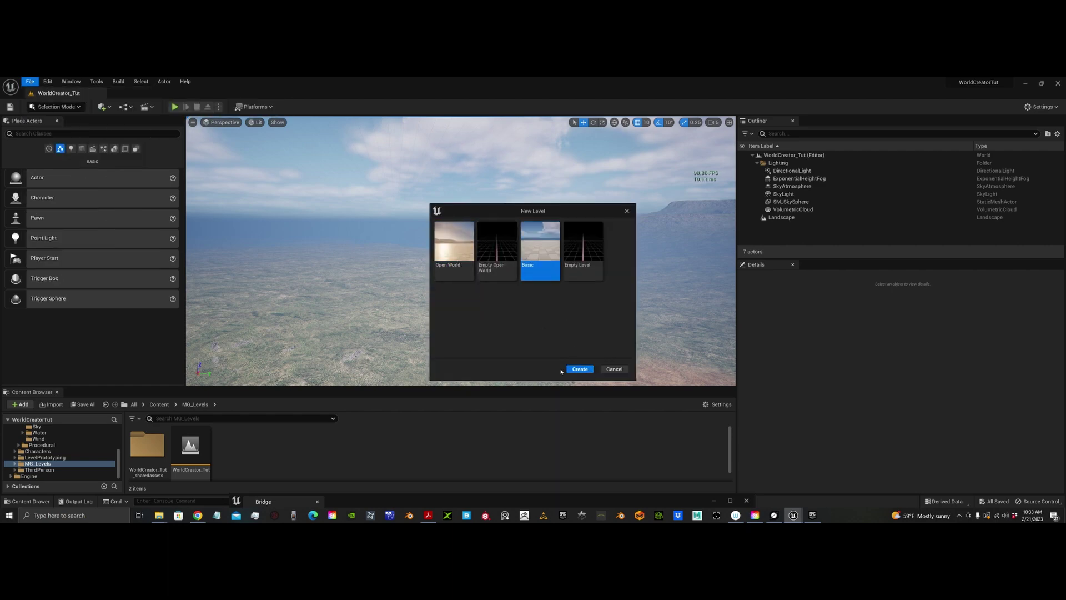
pyautogui.click(580, 369)
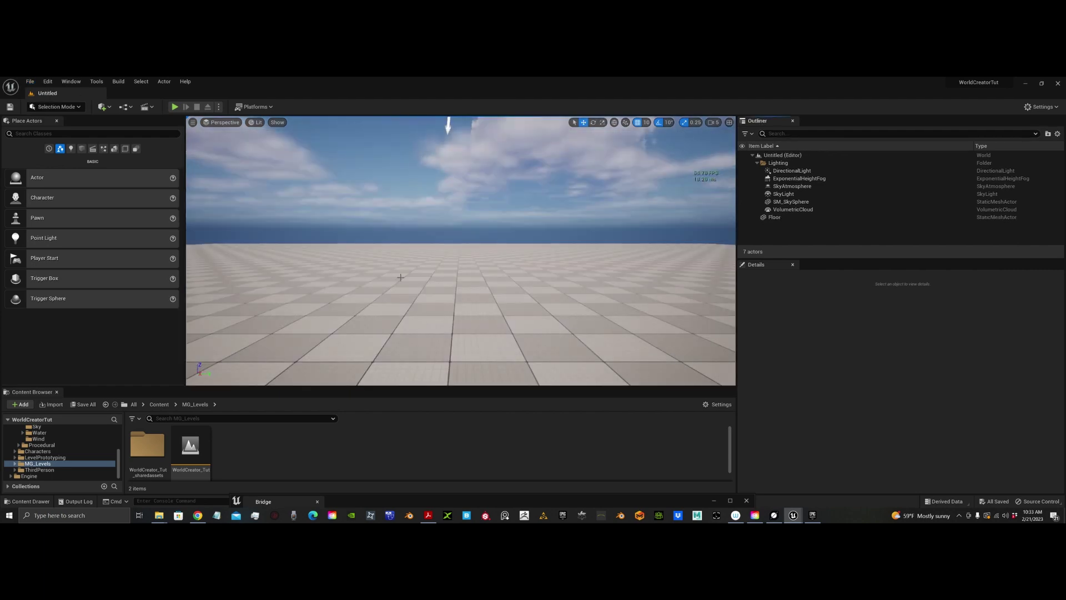
pyautogui.moveTo(400, 278)
pyautogui.mouseDown(button='right')
pyautogui.moveTo(431, 275)
pyautogui.moveTo(393, 276)
pyautogui.mouseUp(button='right')
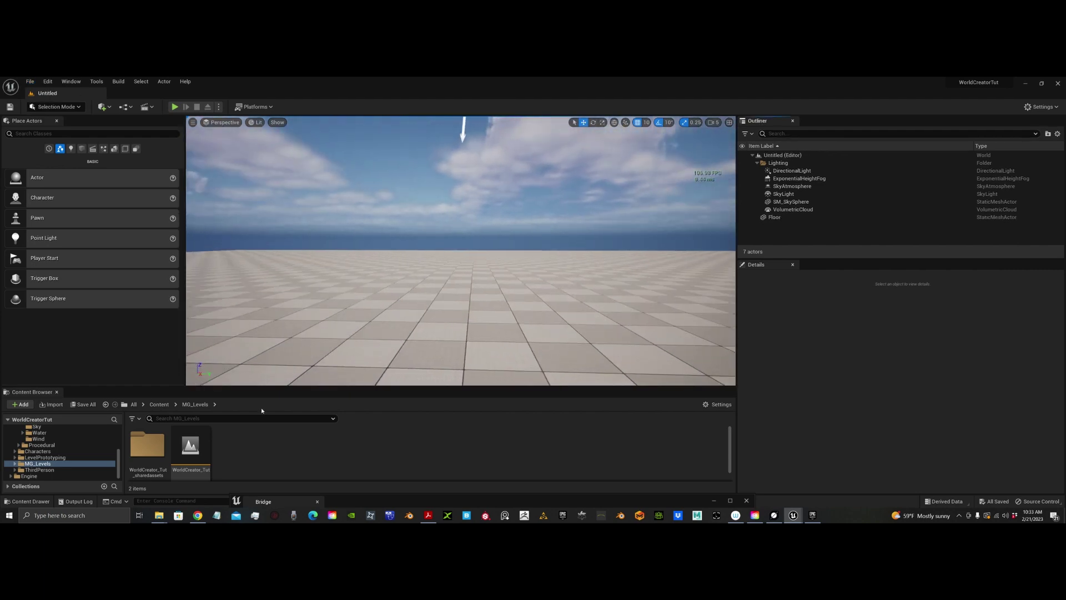
pyautogui.moveTo(284, 390); pyautogui.dragTo(284, 437)
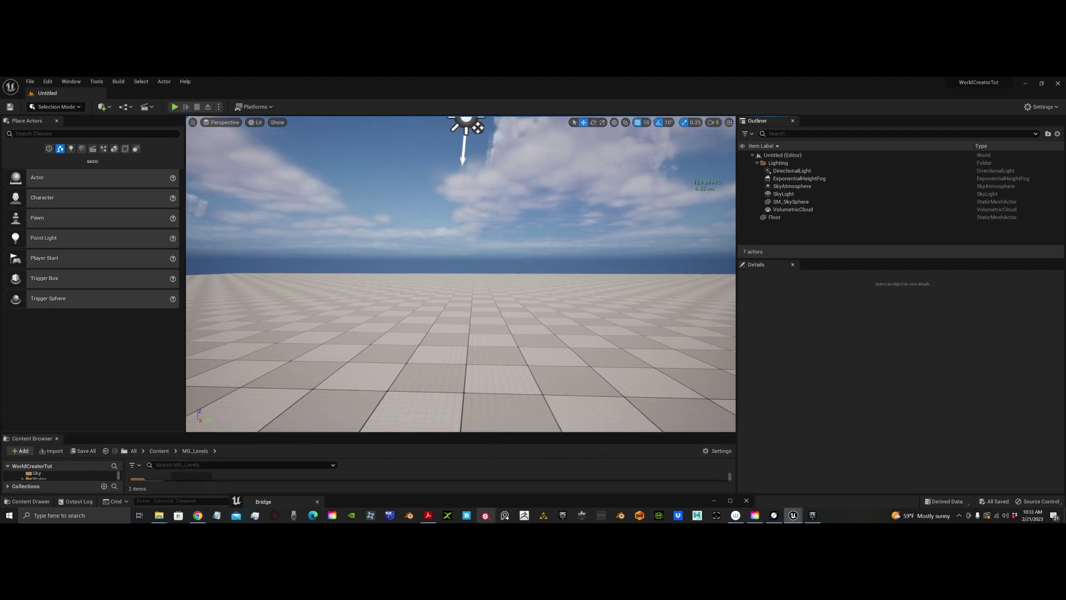
# - Switch to World Creator, set the terrain's global precision to 1 Meter and view the changed terrain
pyautogui.click(774, 515)
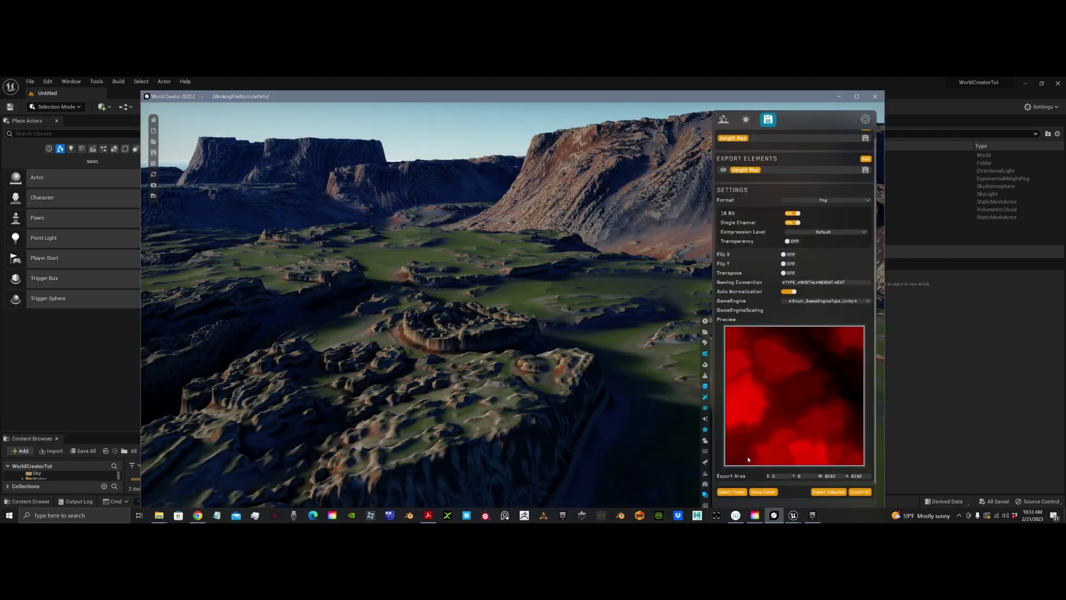
pyautogui.click(723, 119)
pyautogui.click(815, 157)
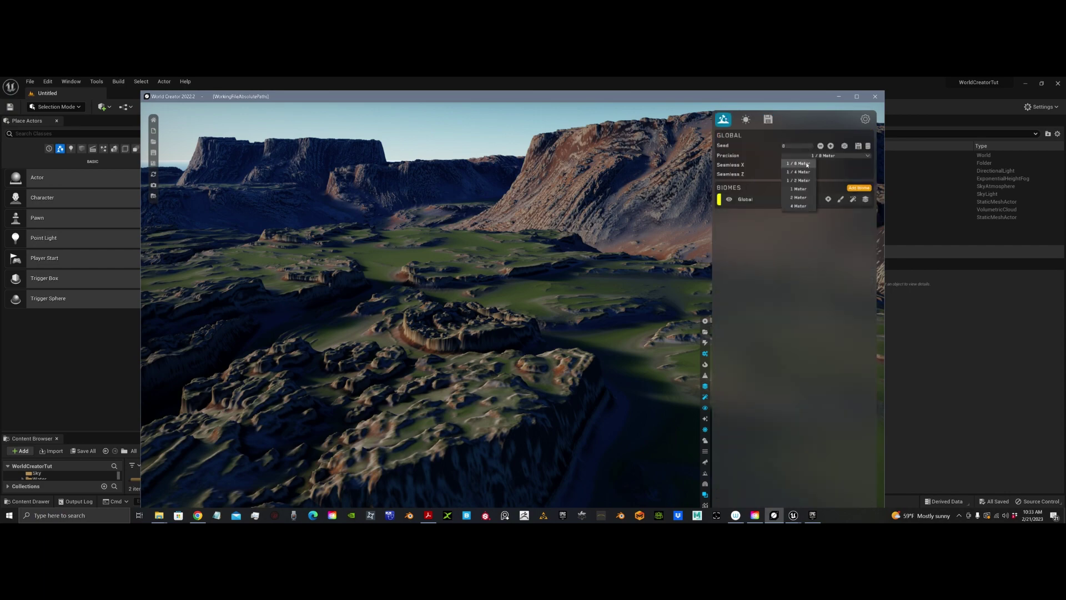
pyautogui.click(800, 190)
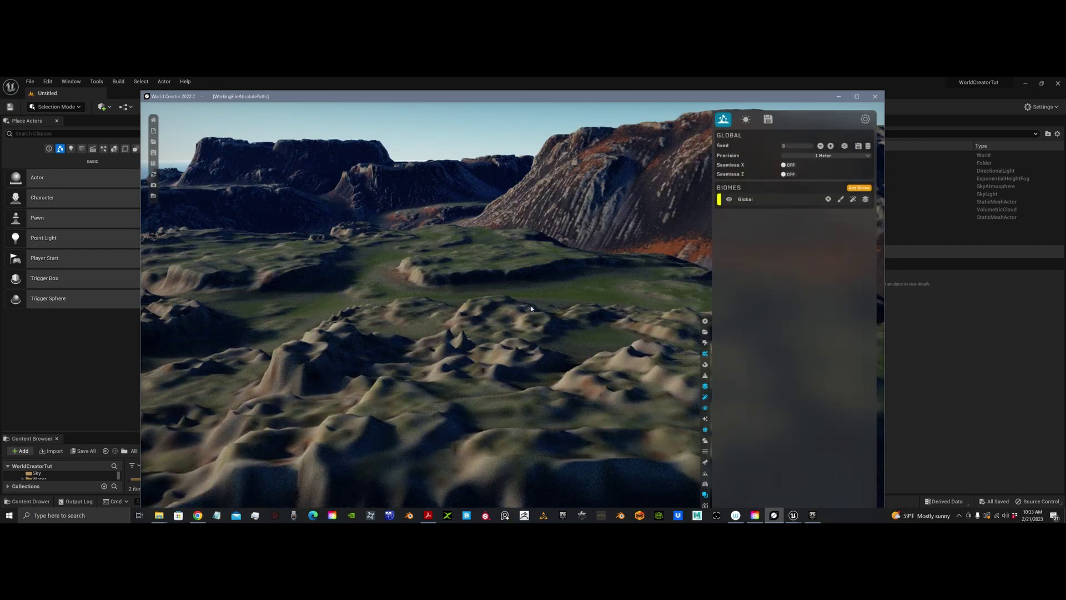
pyautogui.moveTo(531, 309); pyautogui.dragTo(489, 300, button='right')
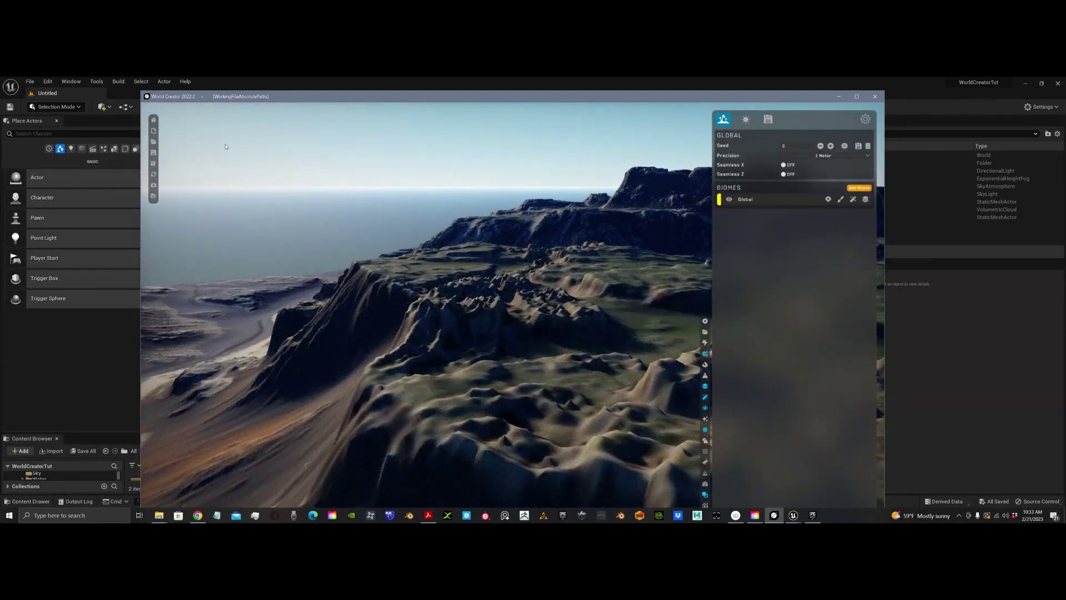
pyautogui.click(153, 120)
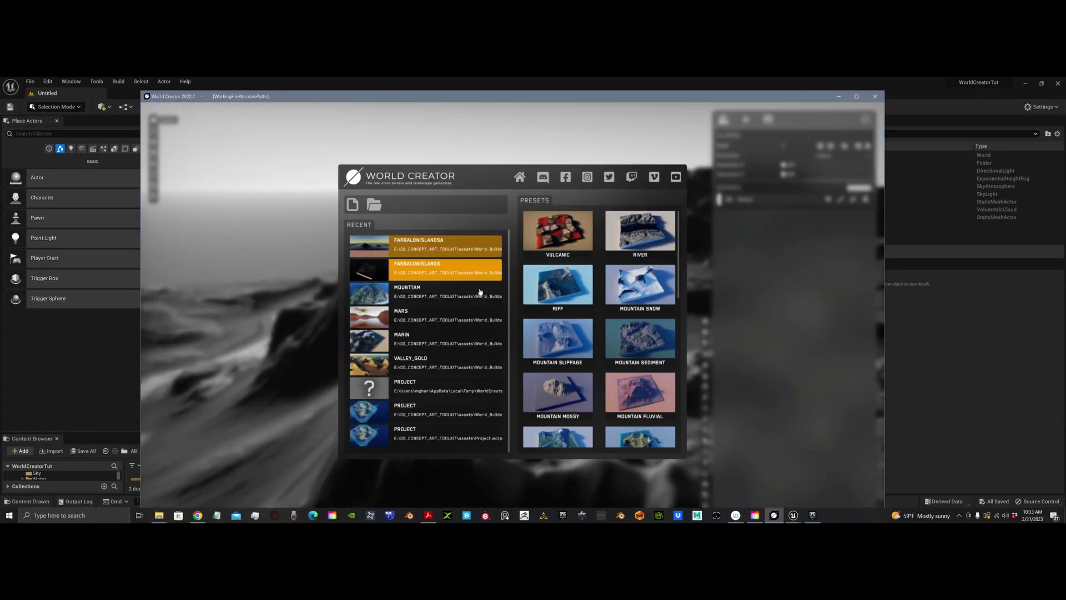
pyautogui.scroll(-2, 662, 369)
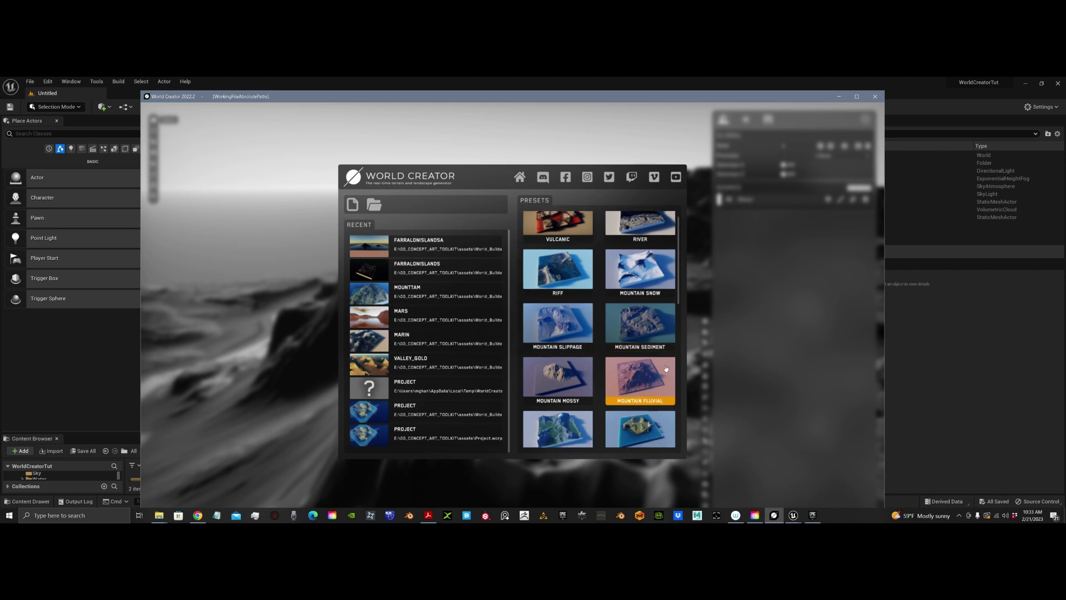
pyautogui.scroll(-3, 661, 370)
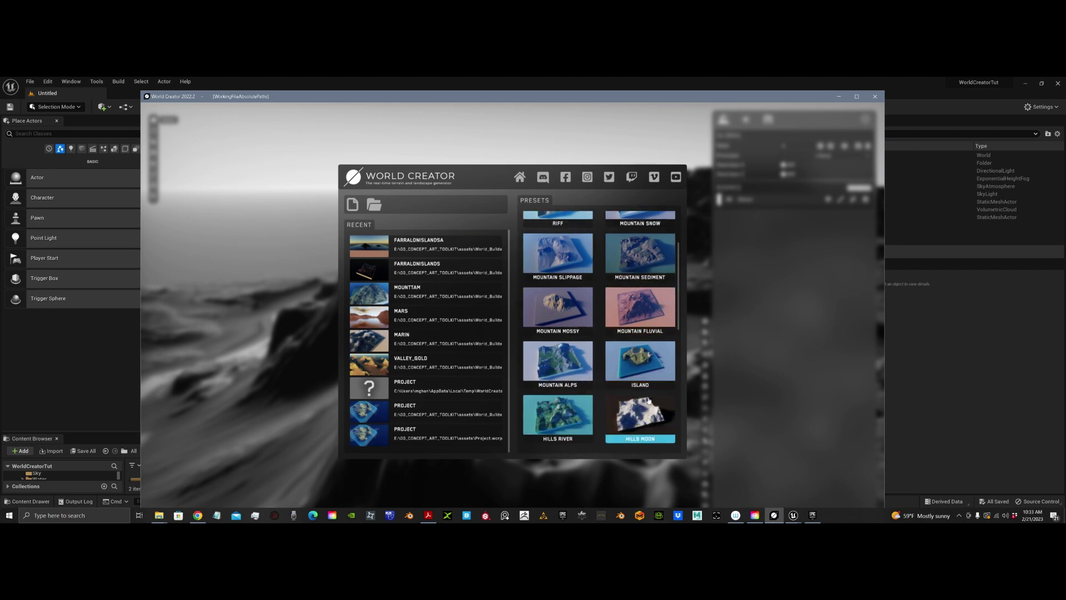
pyautogui.click(649, 397)
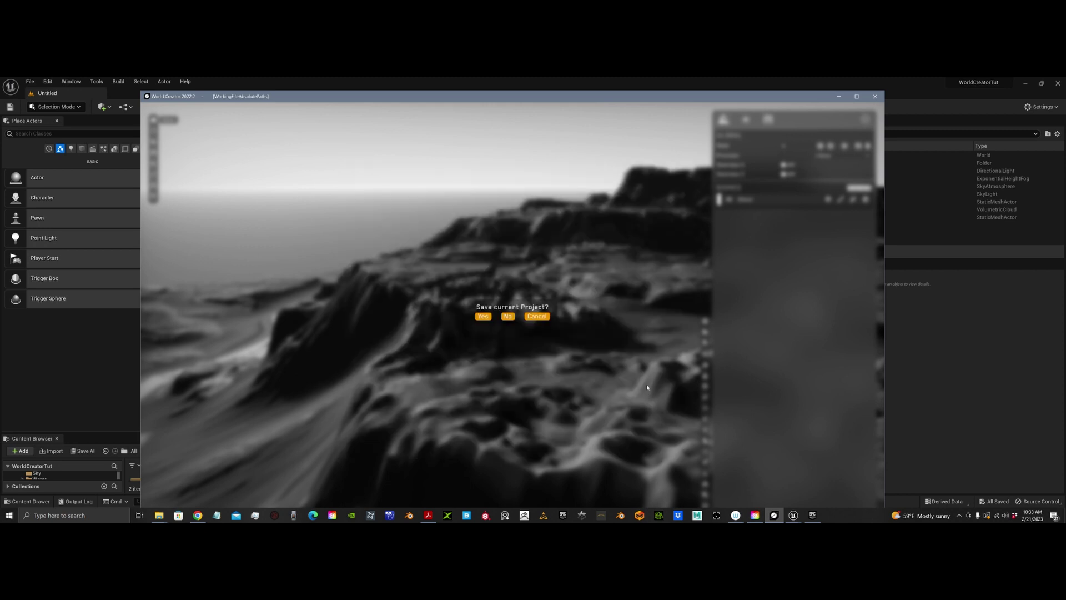
pyautogui.click(534, 316)
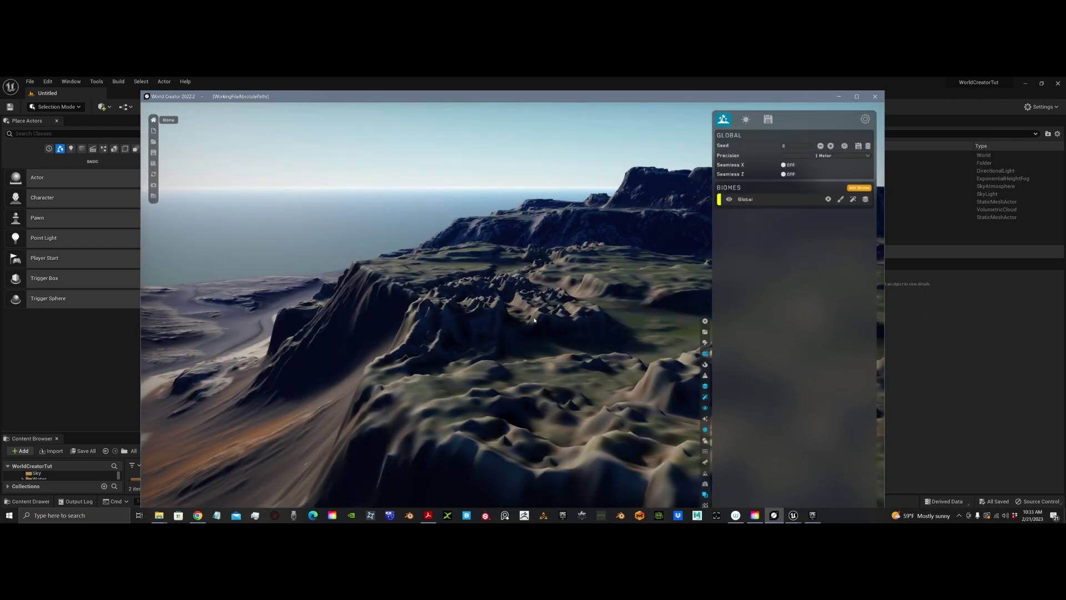
# - Load the Desert preset without saving the current project and view its dunes up close
pyautogui.click(152, 120)
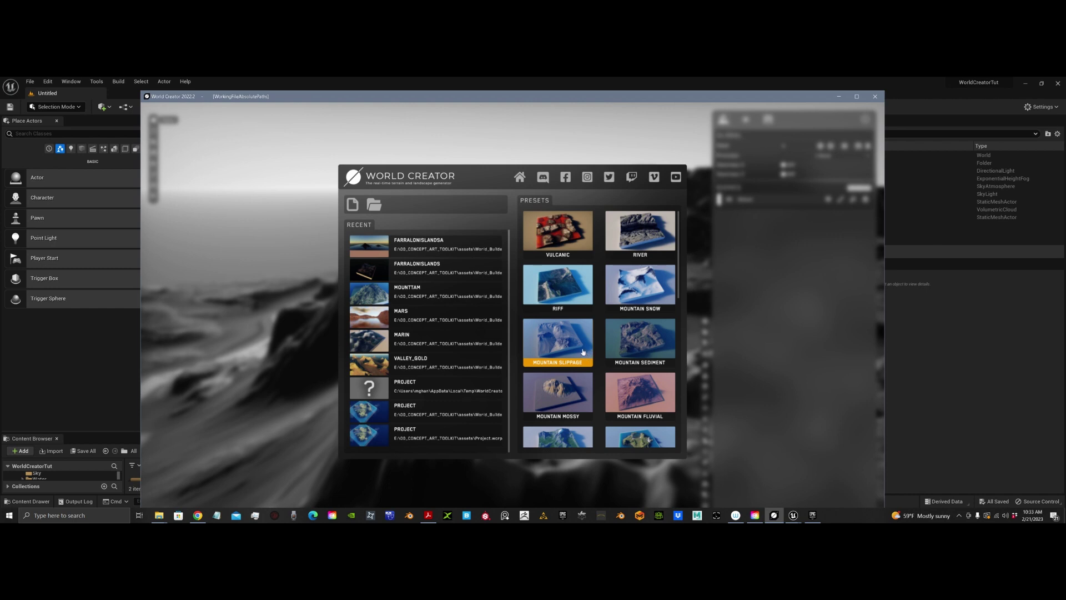
pyautogui.scroll(-1, 578, 396)
pyautogui.scroll(-4, 579, 396)
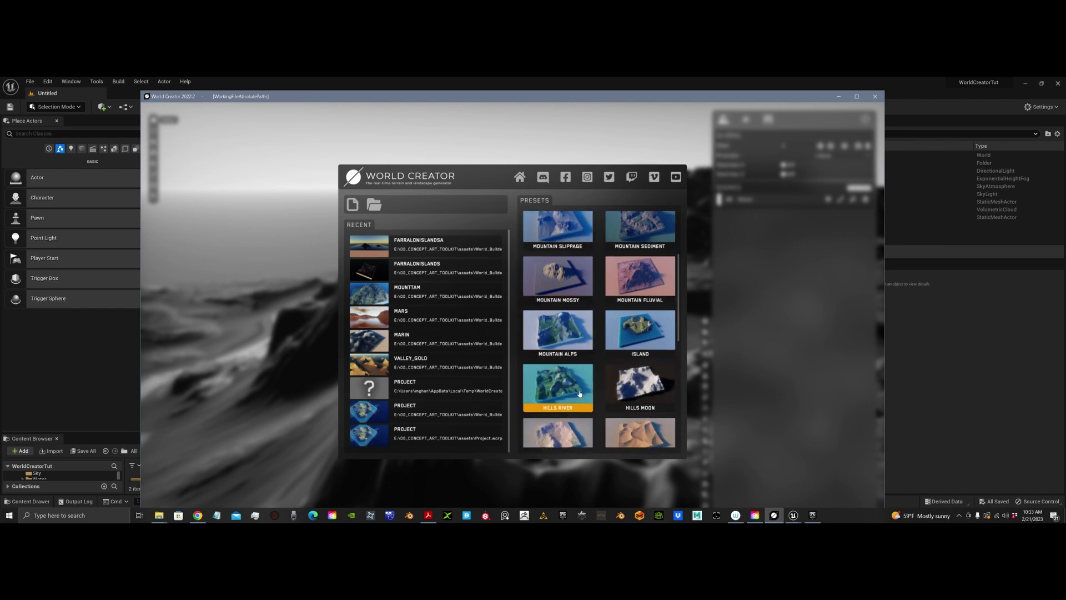
pyautogui.scroll(-4, 579, 393)
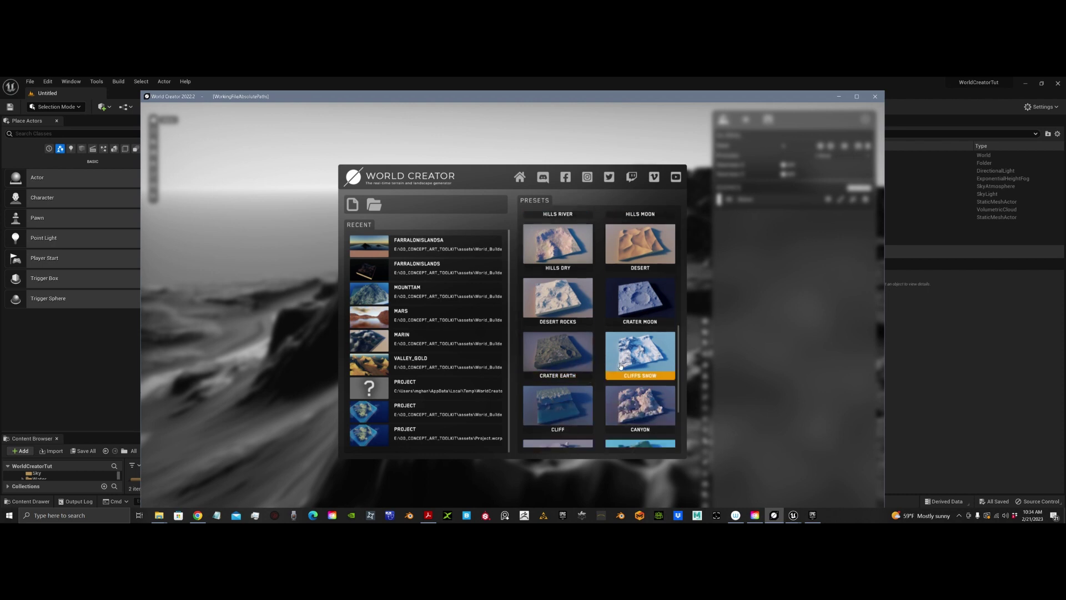
pyautogui.scroll(-4, 541, 370)
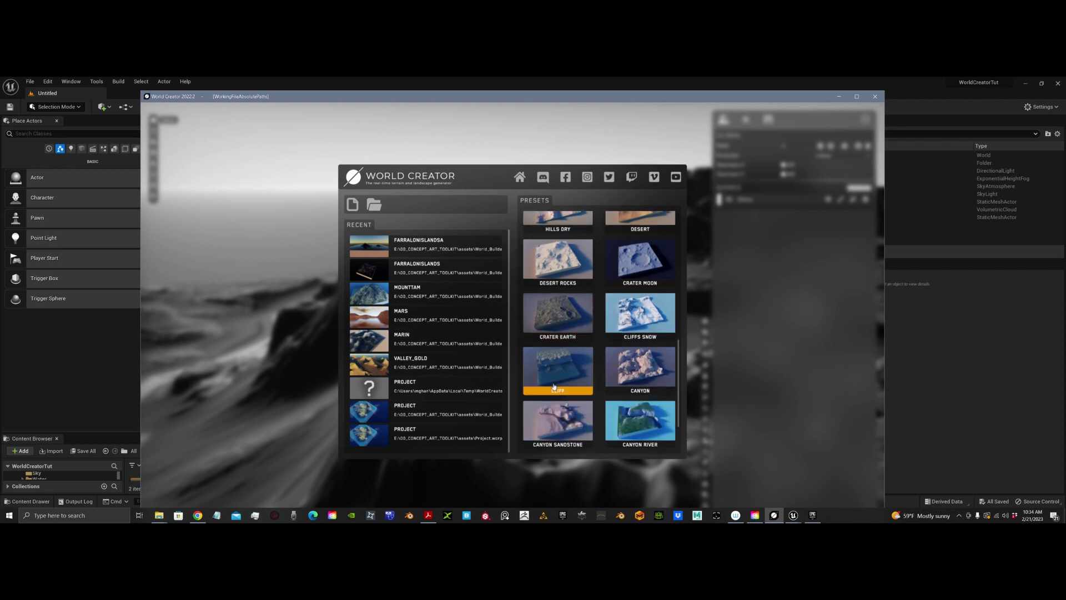
pyautogui.scroll(-1, 591, 420)
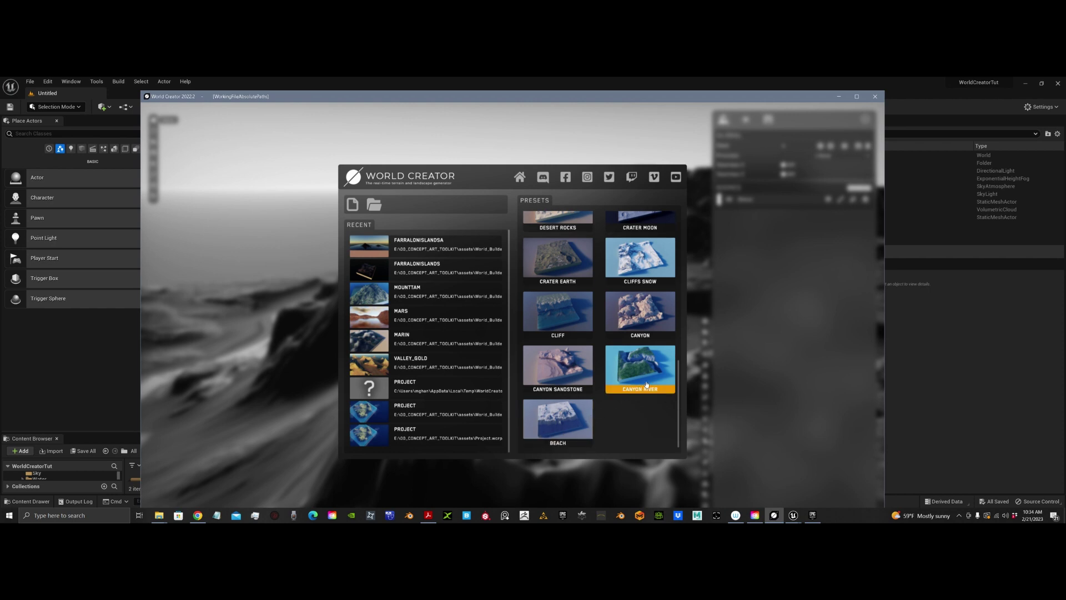
pyautogui.scroll(3, 664, 352)
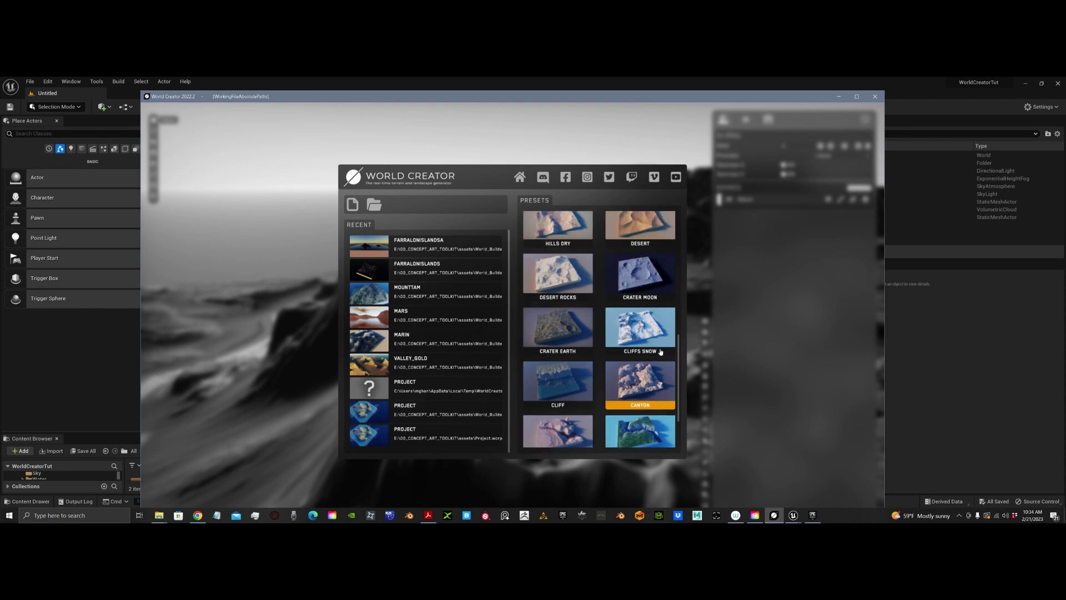
pyautogui.scroll(2, 650, 339)
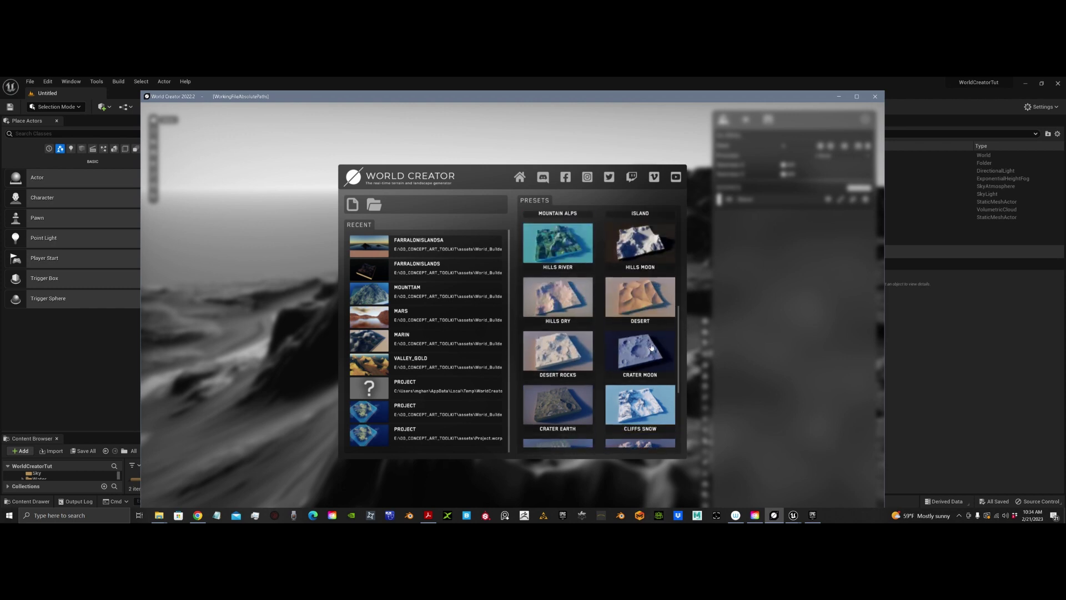
pyautogui.click(650, 318)
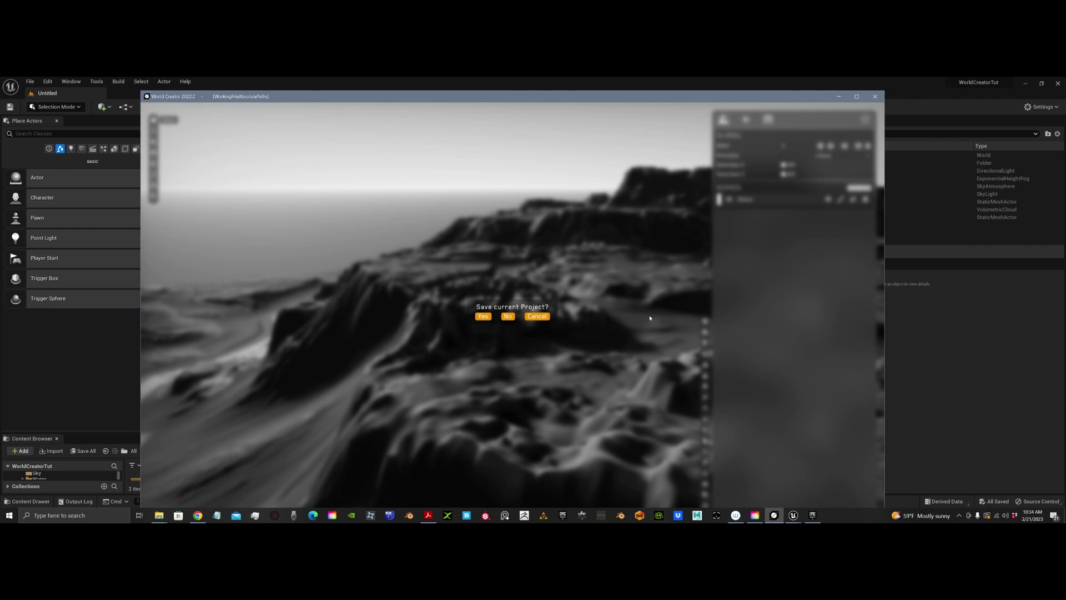
pyautogui.click(507, 316)
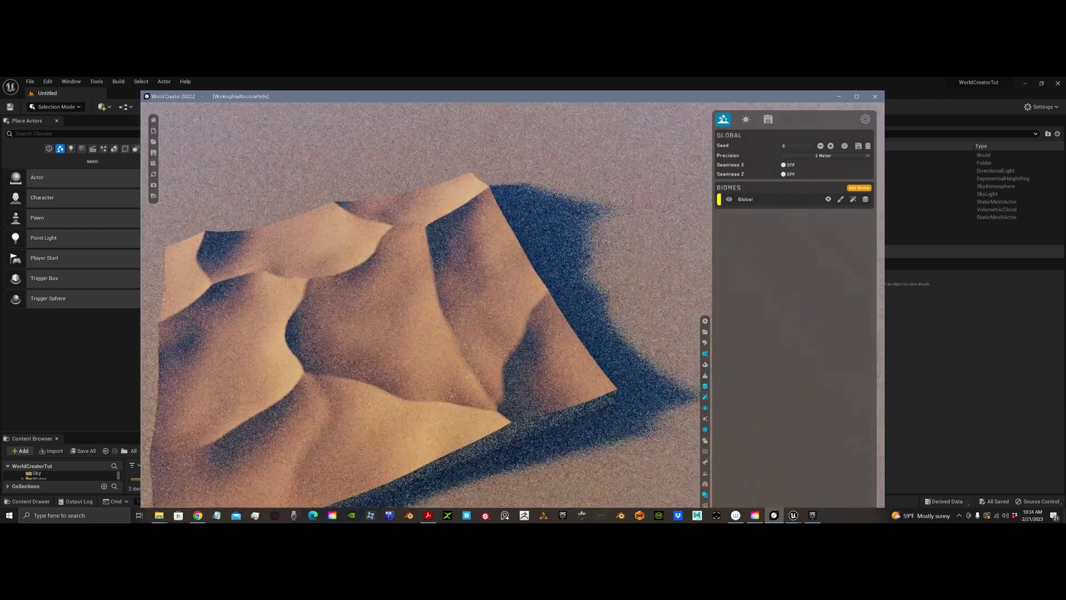
pyautogui.moveTo(507, 316); pyautogui.dragTo(475, 294, button='right')
pyautogui.moveTo(484, 331); pyautogui.dragTo(479, 355, button='right')
pyautogui.press('w')
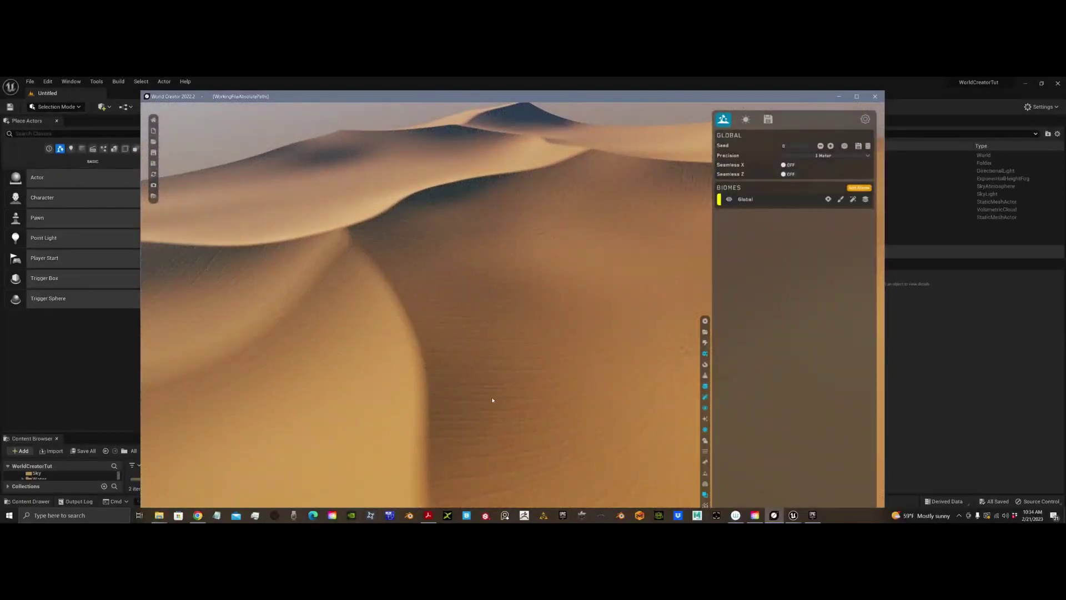
pyautogui.moveTo(492, 400); pyautogui.dragTo(525, 412, button='right')
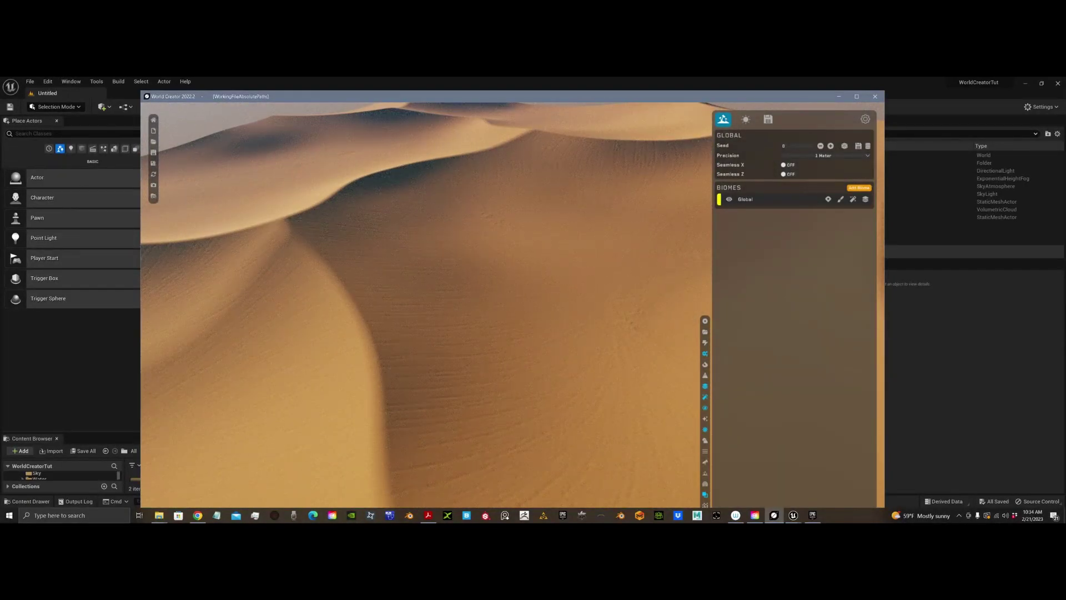
pyautogui.moveTo(512, 355); pyautogui.dragTo(580, 335, button='right')
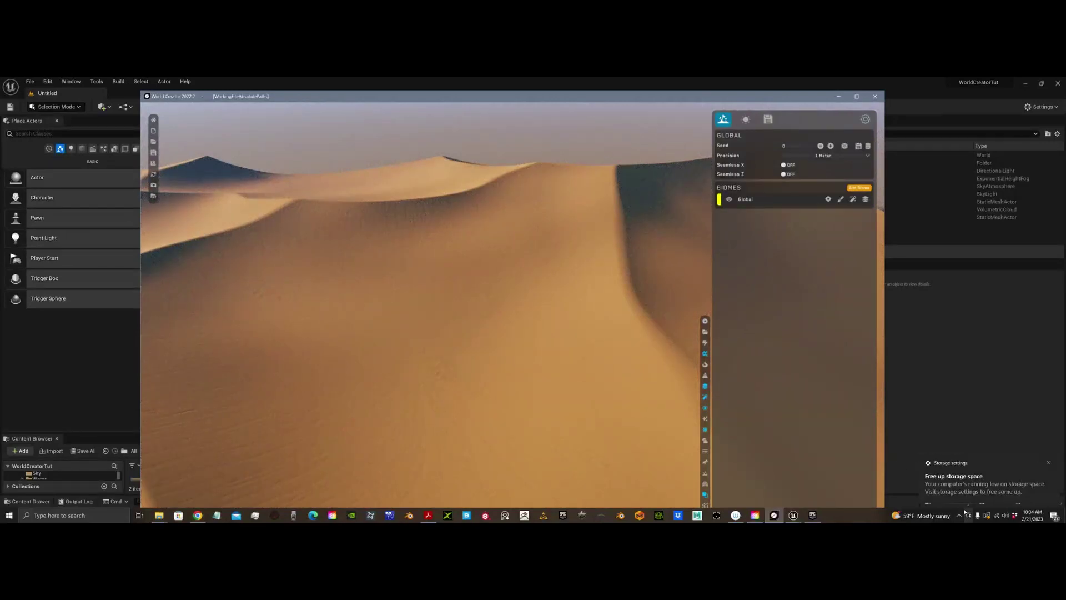
pyautogui.click(1047, 463)
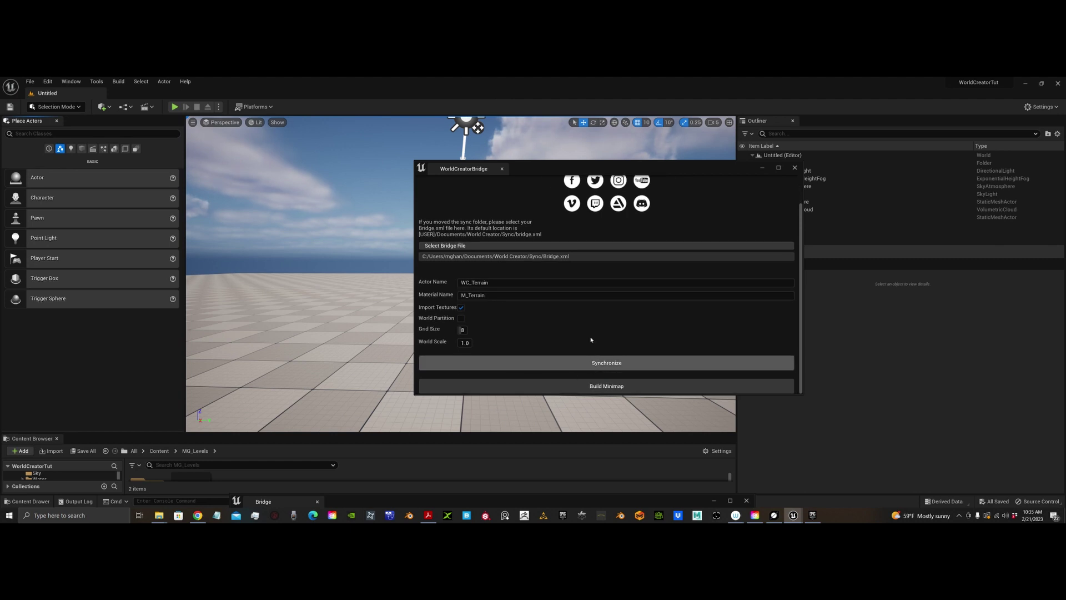
# - Synchronize the World Creator terrain into Unreal, saving the level as WorldCreator_Tut_SM in MG_Levels, and close the bridge
pyautogui.click(594, 369)
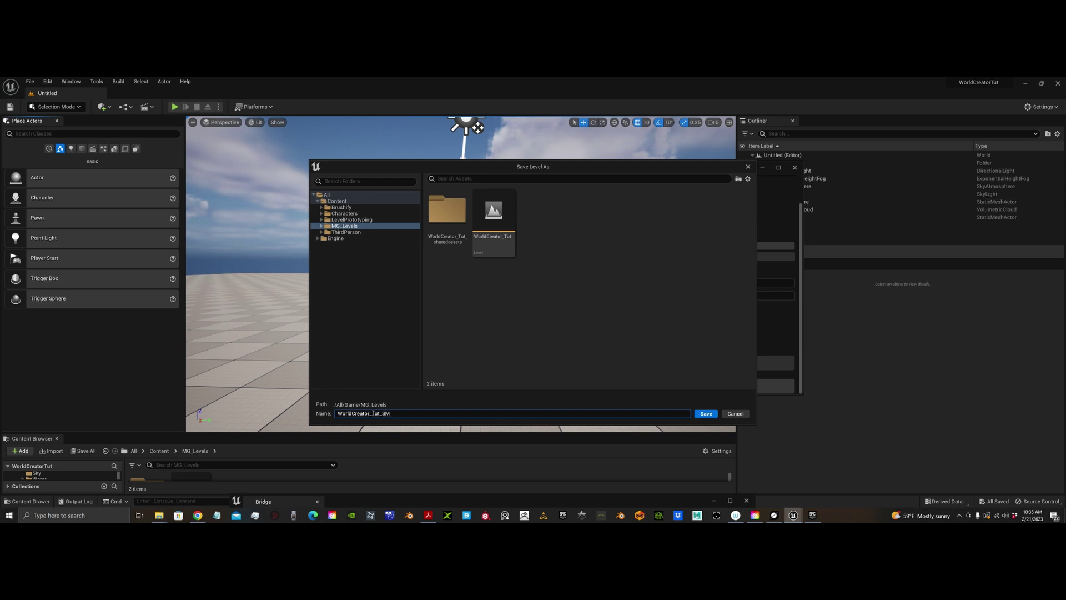
pyautogui.click(706, 413)
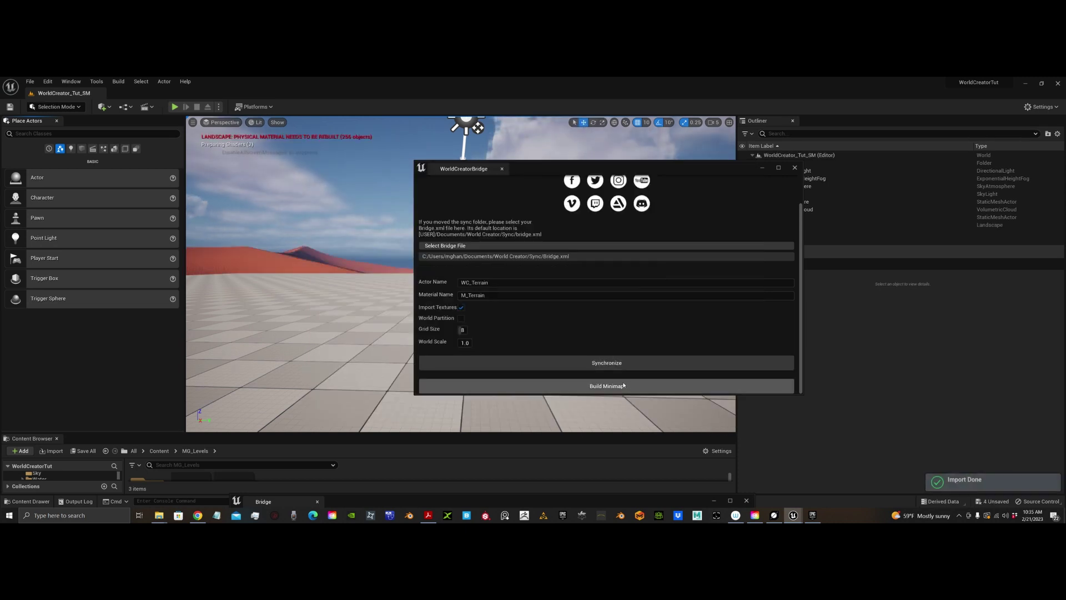
pyautogui.click(794, 167)
# - Delete the template Floor from the level and view the imported dunes
pyautogui.moveTo(449, 280); pyautogui.dragTo(524, 291, button='right')
pyautogui.click(448, 287)
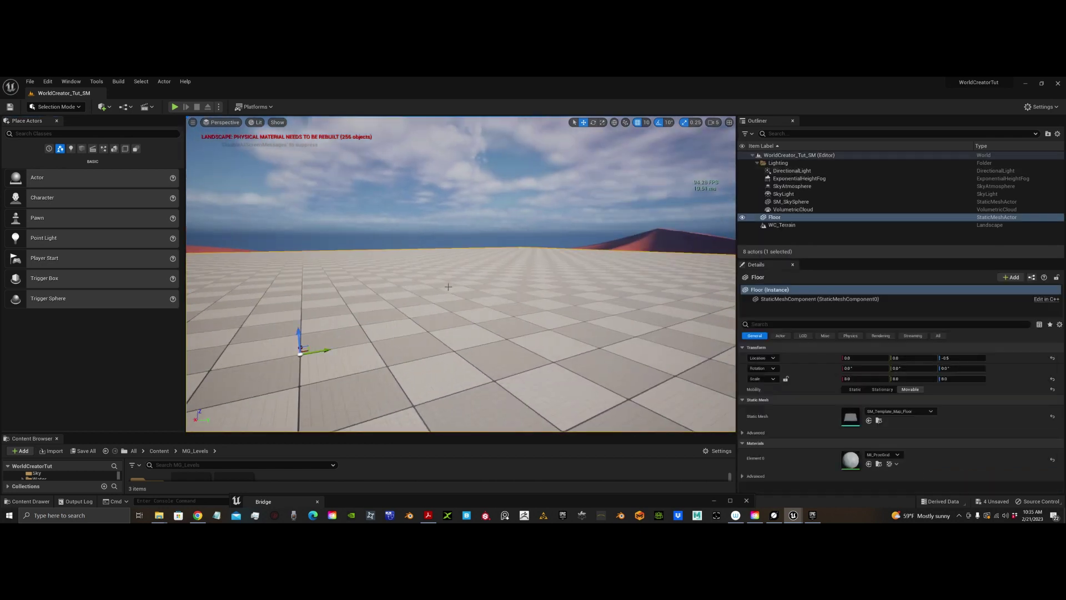
pyautogui.press('Delete')
pyautogui.moveTo(447, 344); pyautogui.dragTo(437, 389, button='right')
pyautogui.press('w')
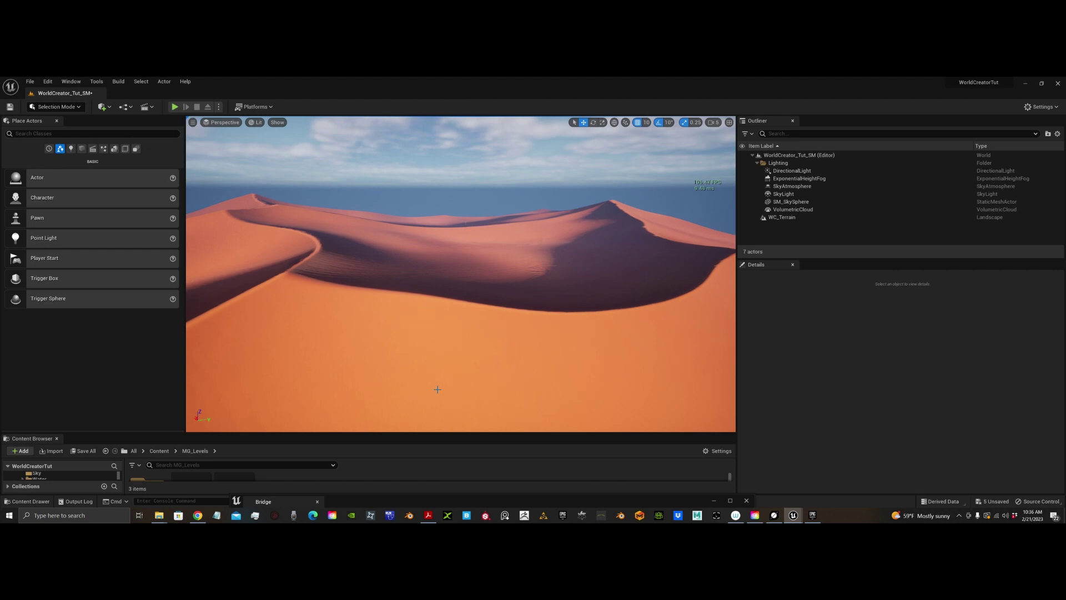
# - Rotate the sun to a low angle for warm light and long shadows across the dunes
pyautogui.hotkey('ctrl', 'l')
pyautogui.hotkey('ctrl', 'l')
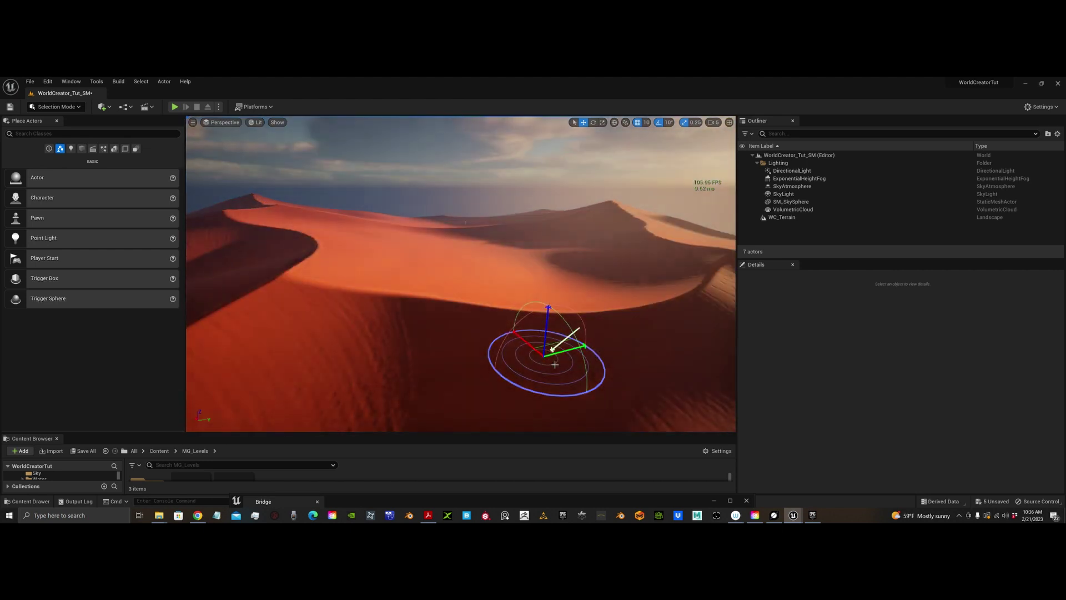
pyautogui.hotkey('ctrl', 'l')
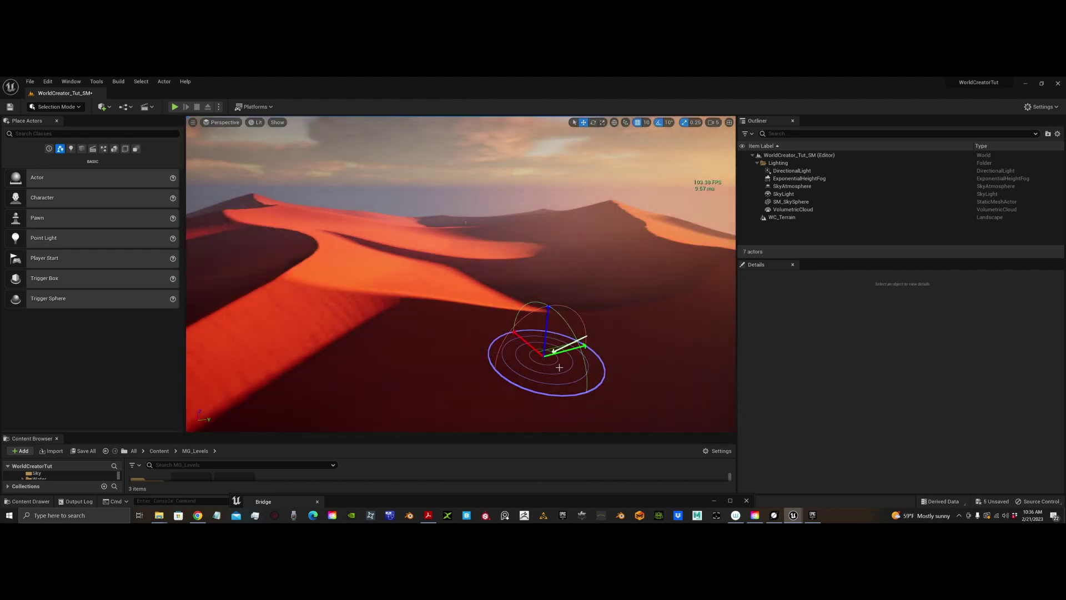
pyautogui.moveTo(424, 376); pyautogui.dragTo(423, 366, button='right')
pyautogui.press('w')
pyautogui.hotkey('ctrl', 'l')
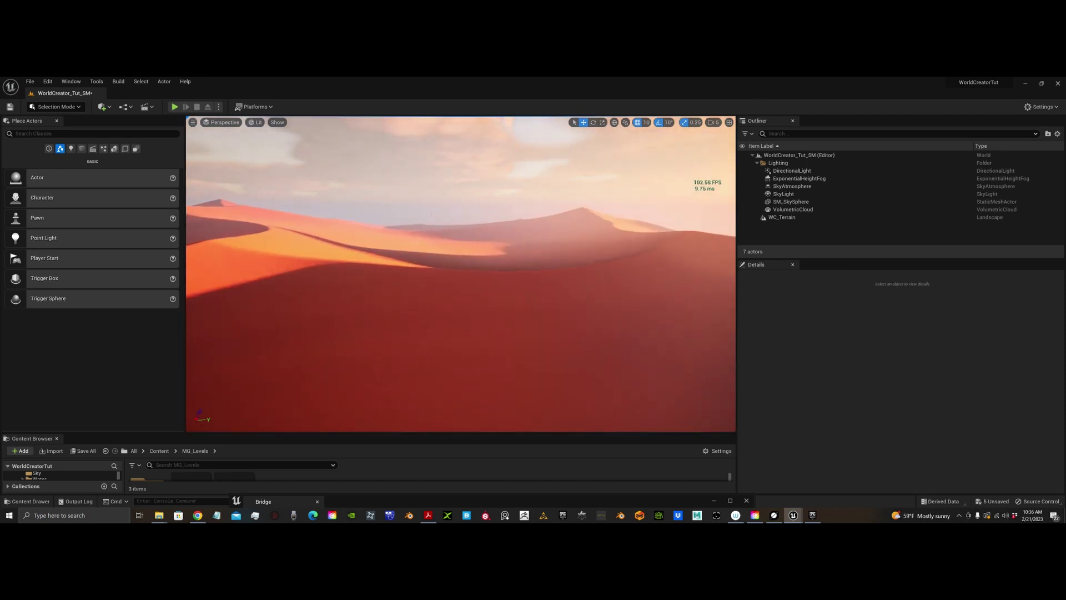
pyautogui.hotkey('ctrl', 'l')
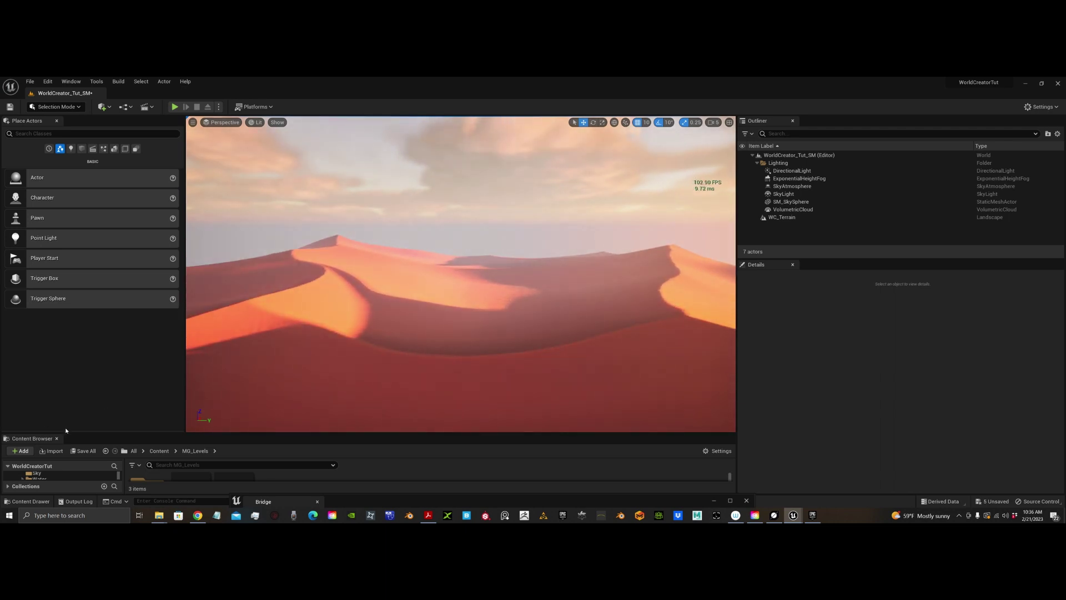
# - Assign the Brushify MI_Landscape instance from Materials/Landscape as the landscape material of WC_Terrain
pyautogui.click(444, 383)
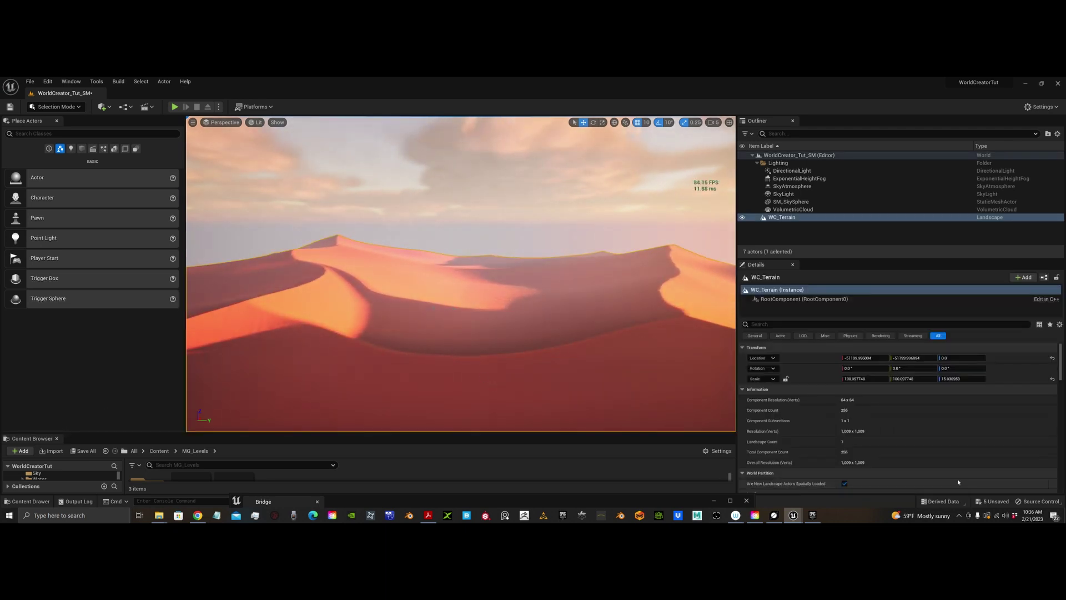
pyautogui.scroll(-5, 957, 482)
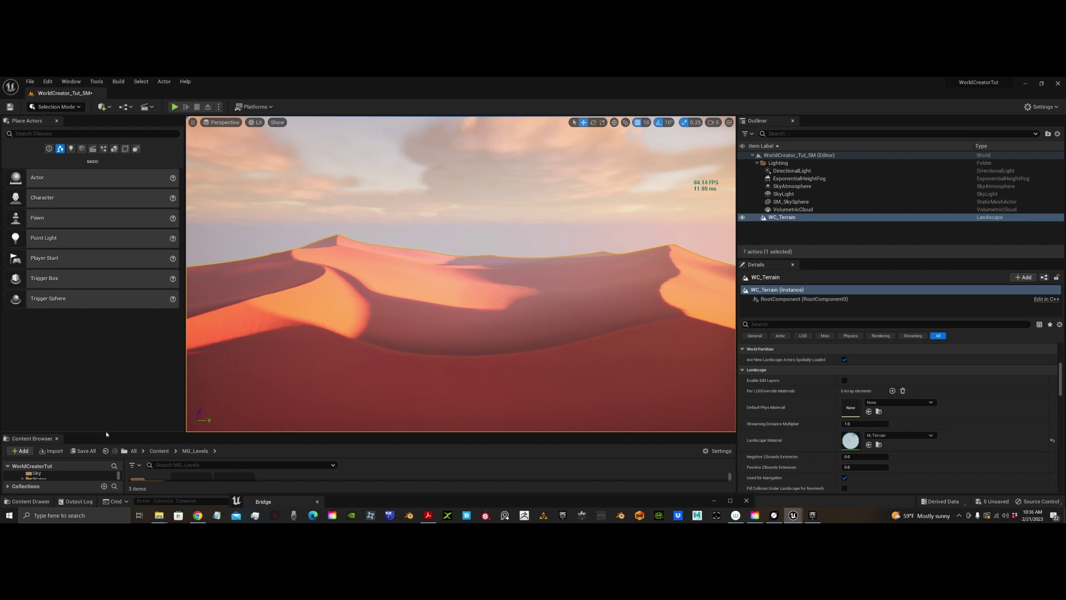
pyautogui.moveTo(105, 431); pyautogui.dragTo(105, 350)
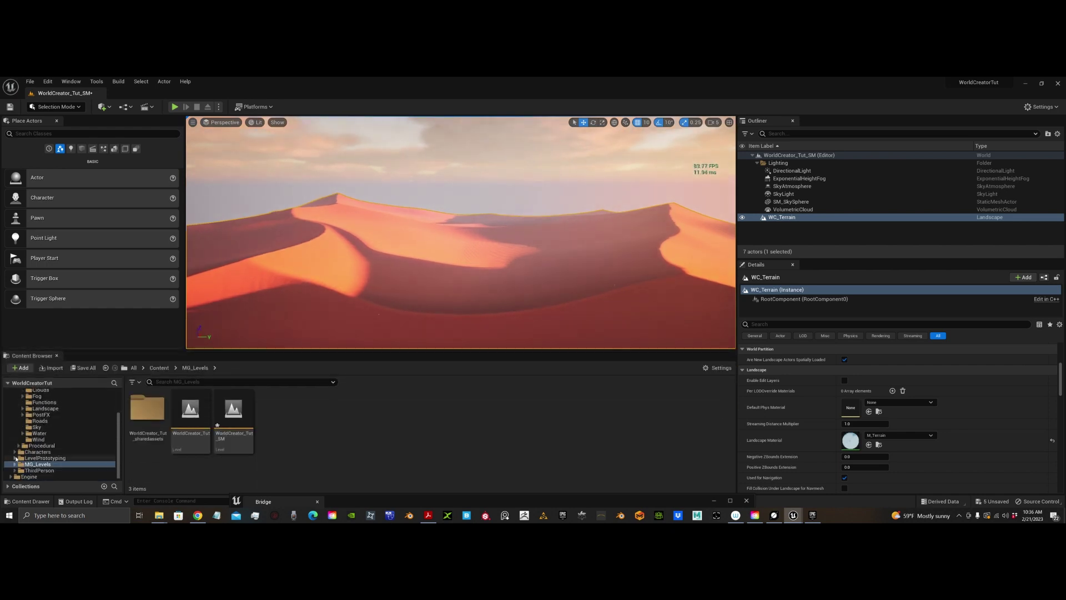
pyautogui.scroll(3, 18, 421)
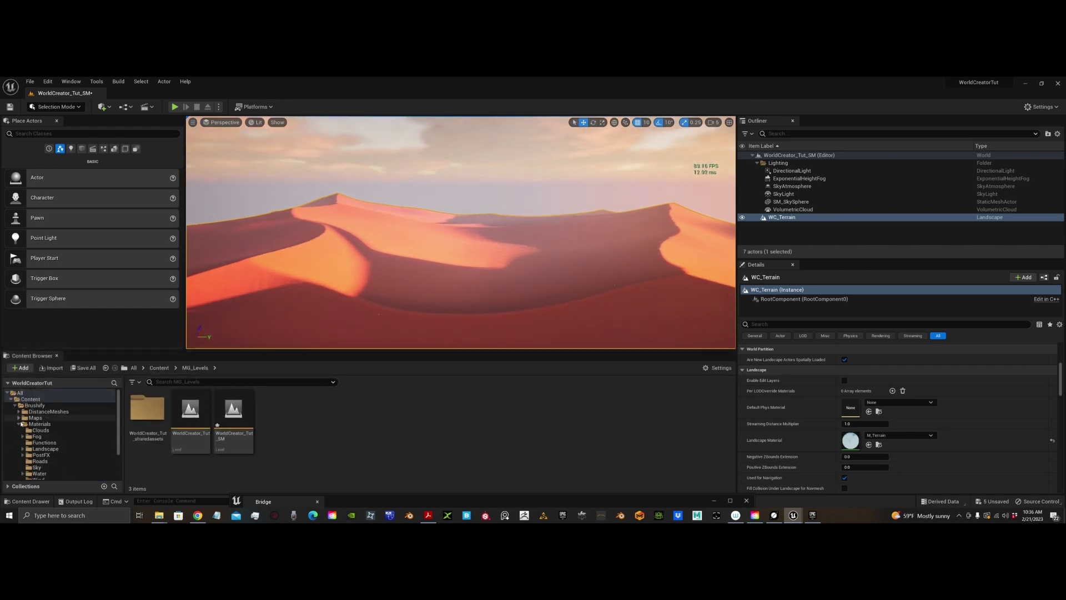
pyautogui.click(45, 449)
pyautogui.click(580, 418)
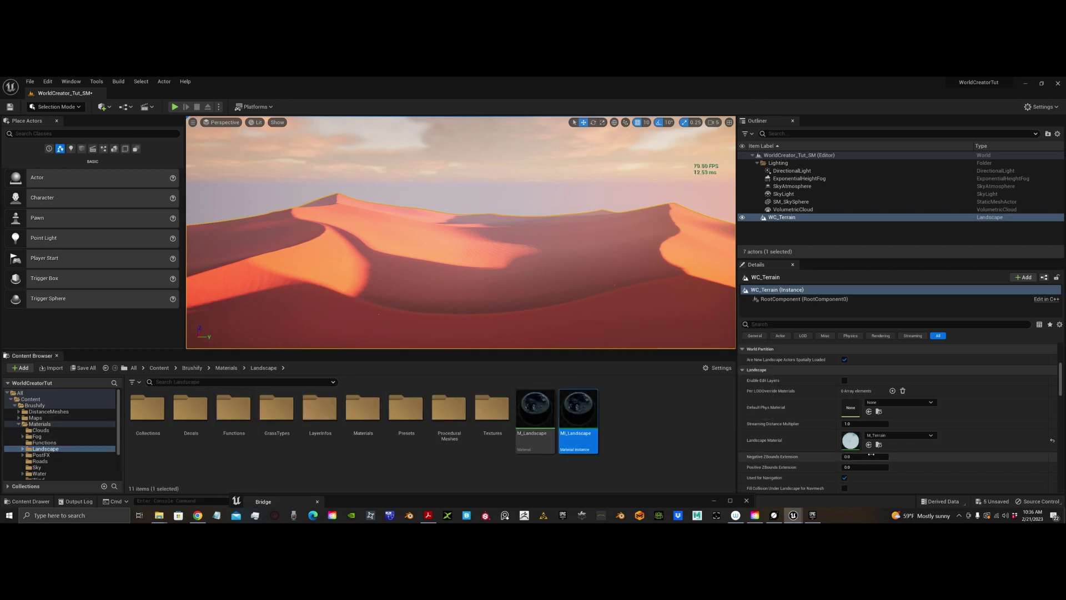
pyautogui.click(878, 444)
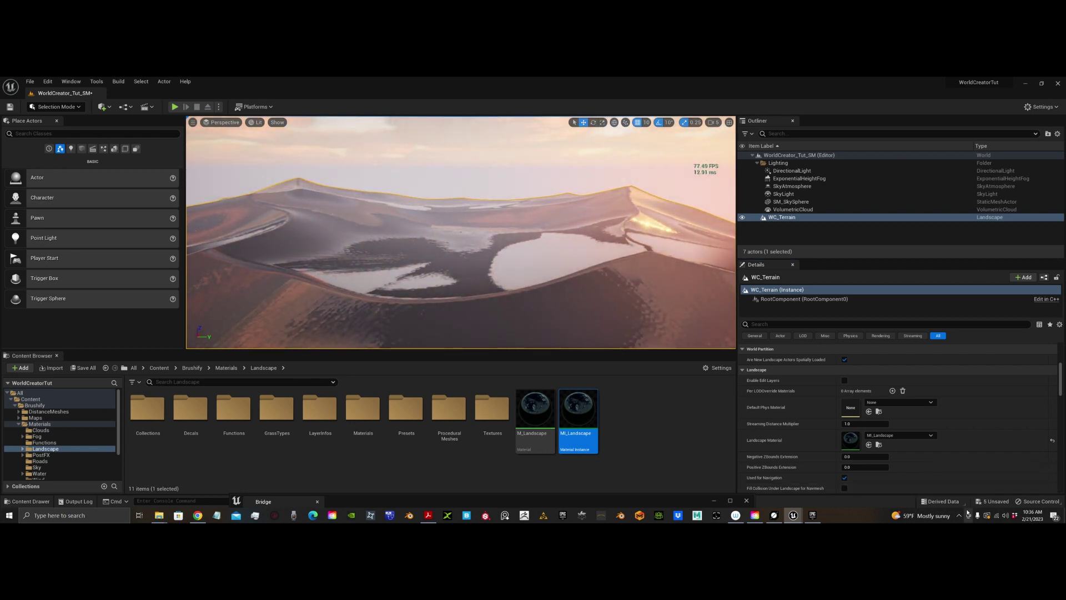
# - Create a weight-blended layer info for the Dunes paint layer in Landscape Mode, saved as Dunes_LayerInfo in WorldCreator_Tut_SM_sharedassets
pyautogui.click(56, 107)
pyautogui.click(66, 134)
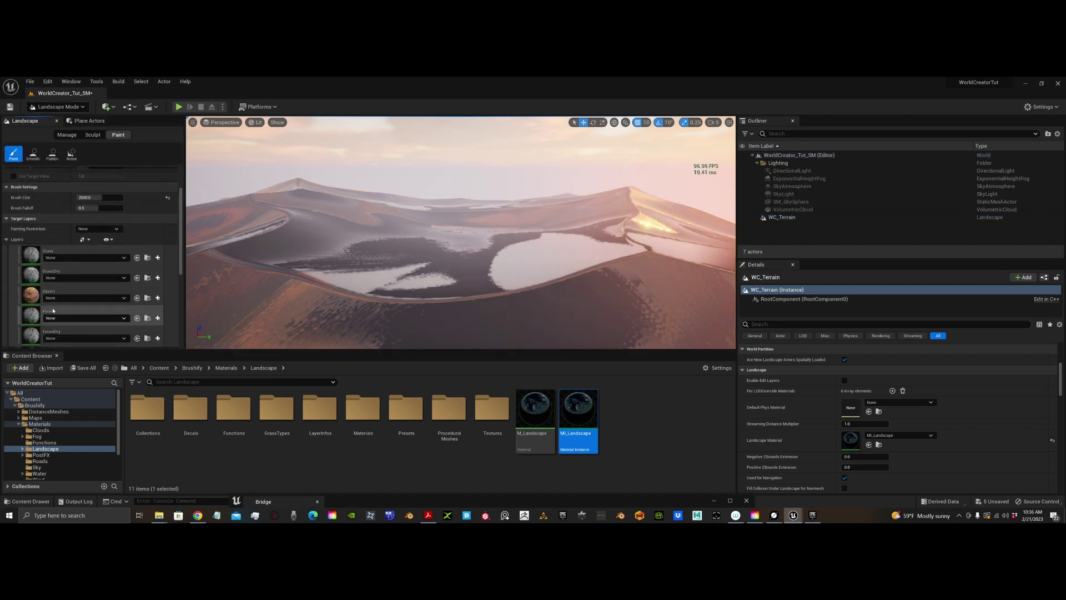
pyautogui.scroll(-4, 55, 297)
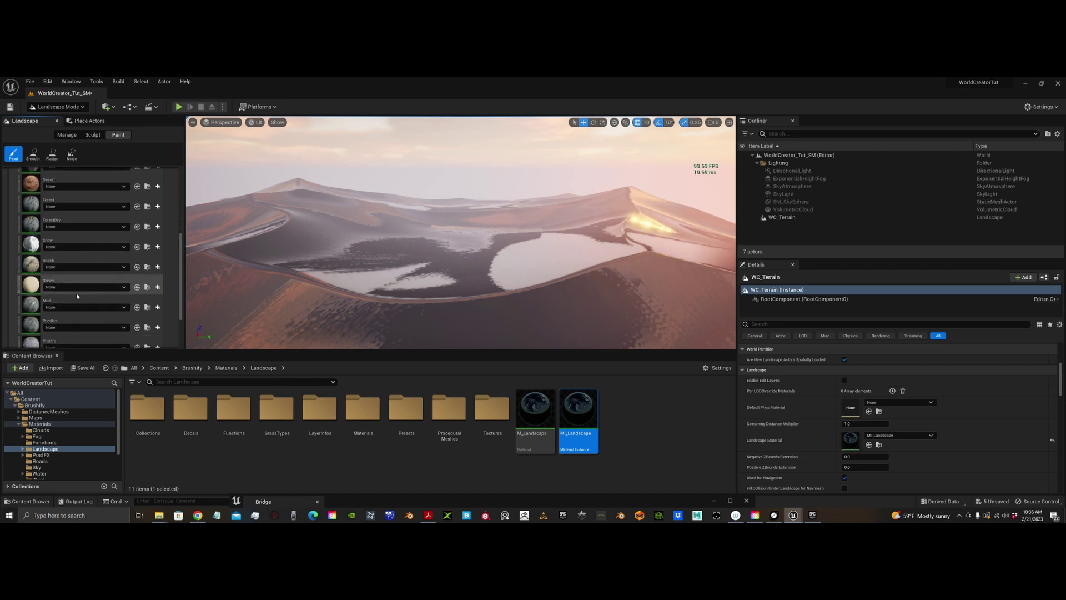
pyautogui.click(77, 284)
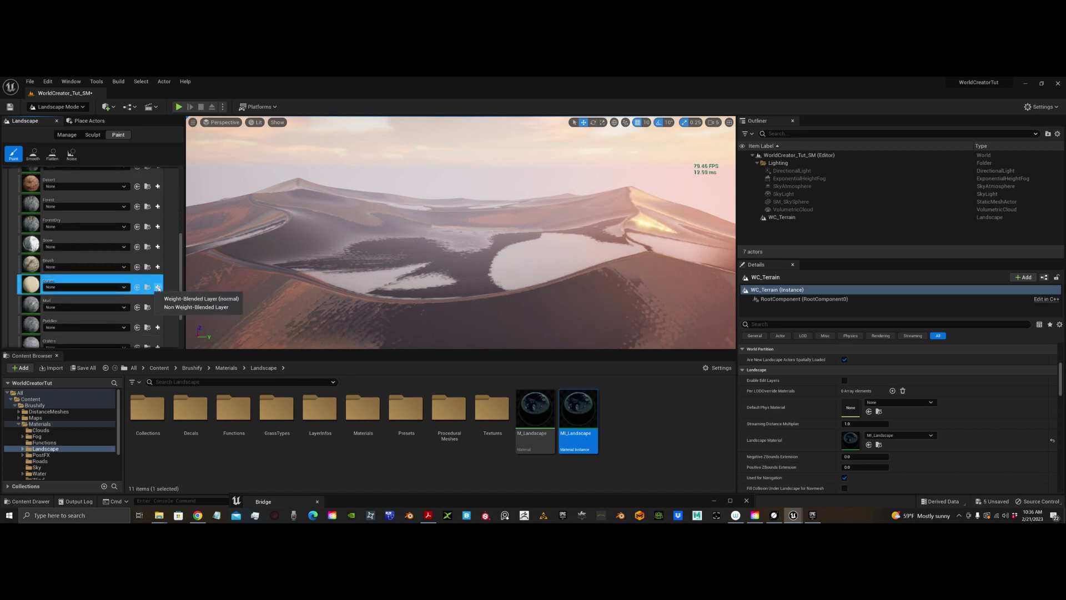
pyautogui.click(151, 289)
pyautogui.click(194, 299)
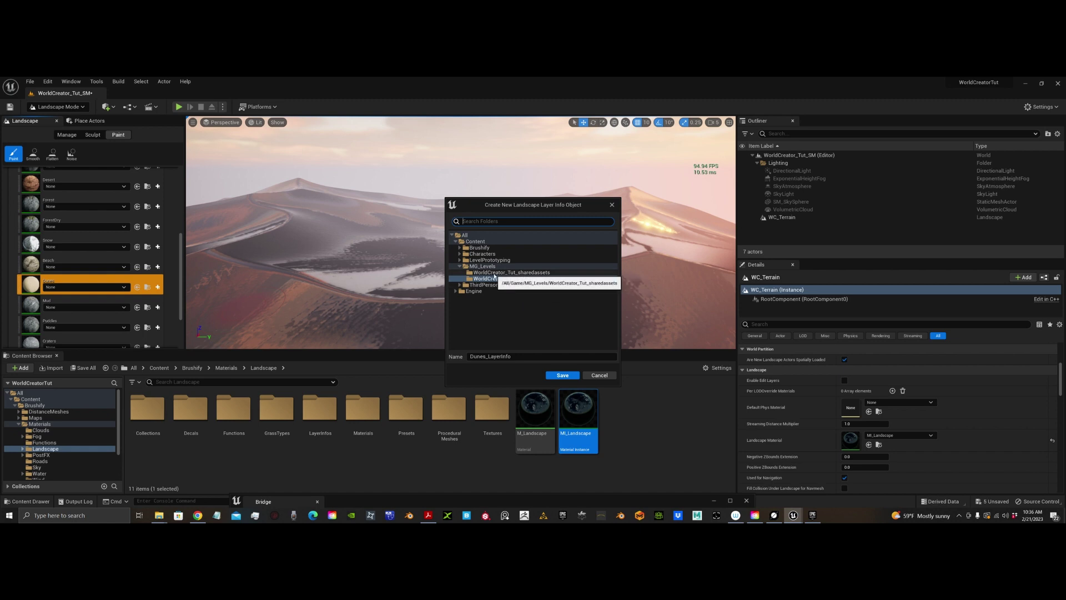
pyautogui.click(563, 376)
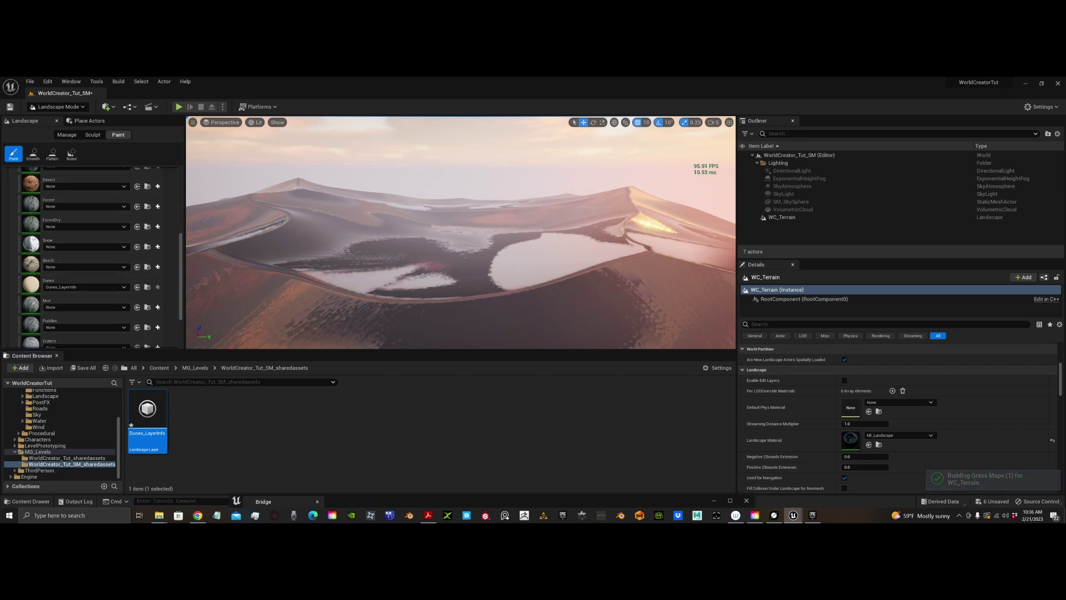
# - Fill the whole WC_Terrain landscape with the Dunes paint layer
pyautogui.click(69, 282)
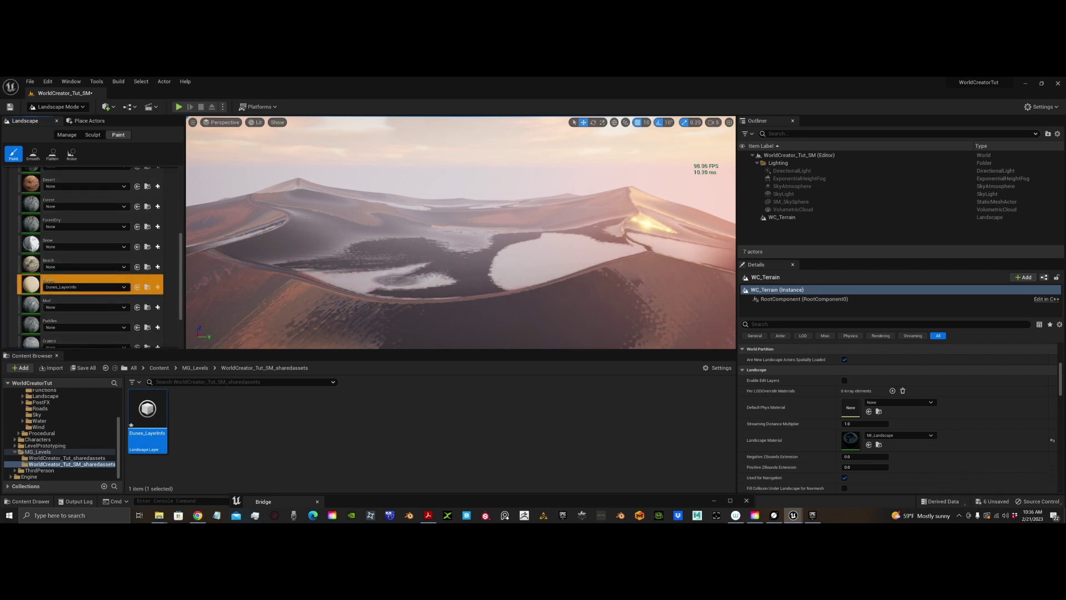
pyautogui.moveTo(496, 273)
pyautogui.mouseDown(button='right')
pyautogui.moveTo(556, 279)
pyautogui.moveTo(533, 288)
pyautogui.mouseUp(button='right')
pyautogui.moveTo(458, 281); pyautogui.dragTo(504, 273, button='right')
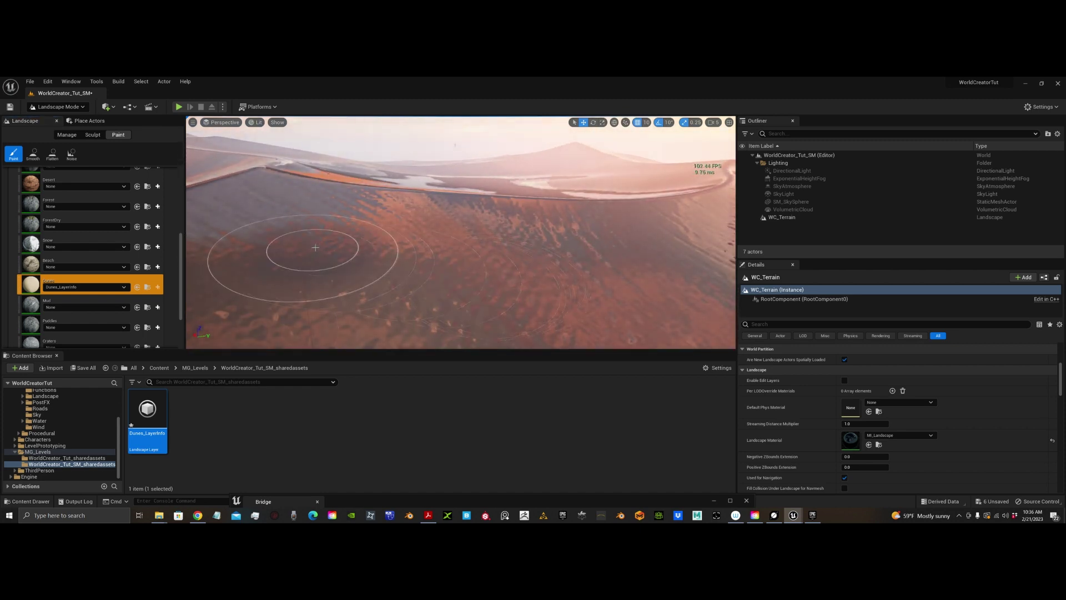
pyautogui.rightClick(118, 280)
pyautogui.click(129, 307)
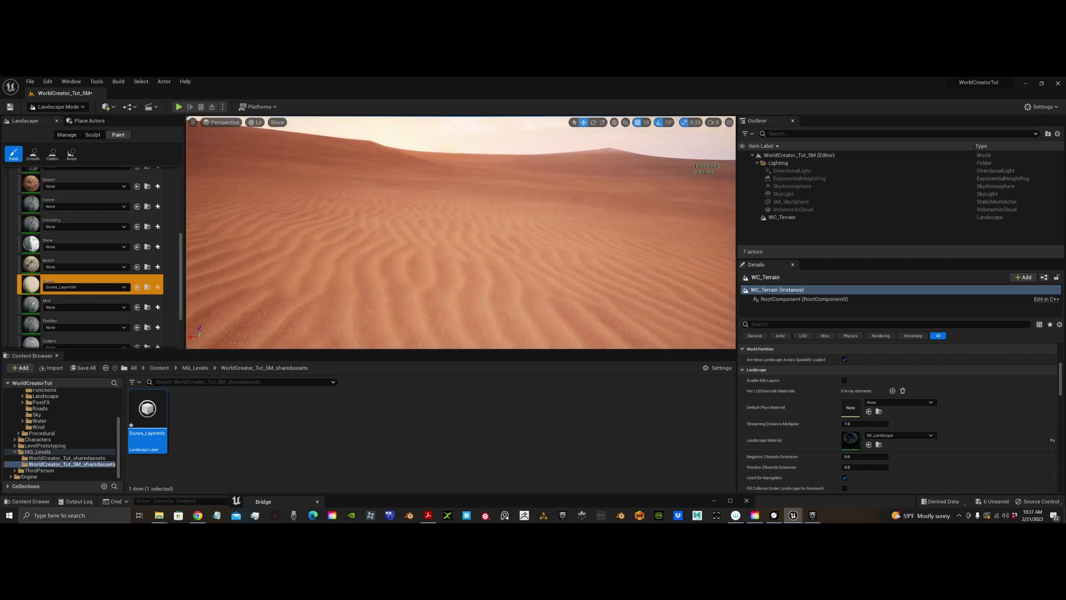
# - Rotate the sun to give the dunes neutral, less orange daylight with shadowed slopes, and inspect the sand ripples up close
pyautogui.moveTo(461, 233); pyautogui.dragTo(566, 203, button='right')
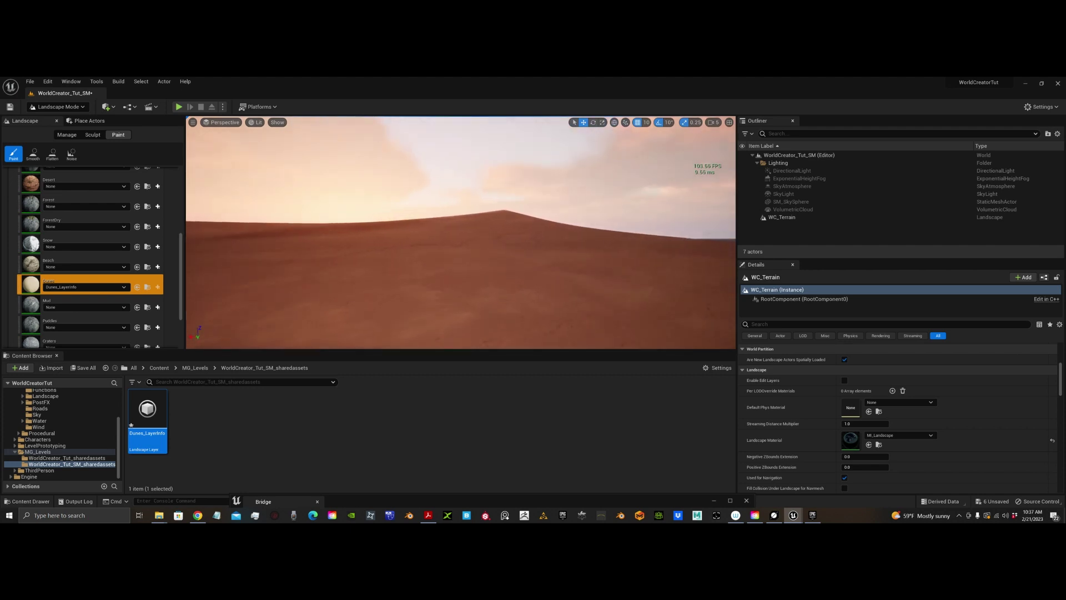
pyautogui.press('e')
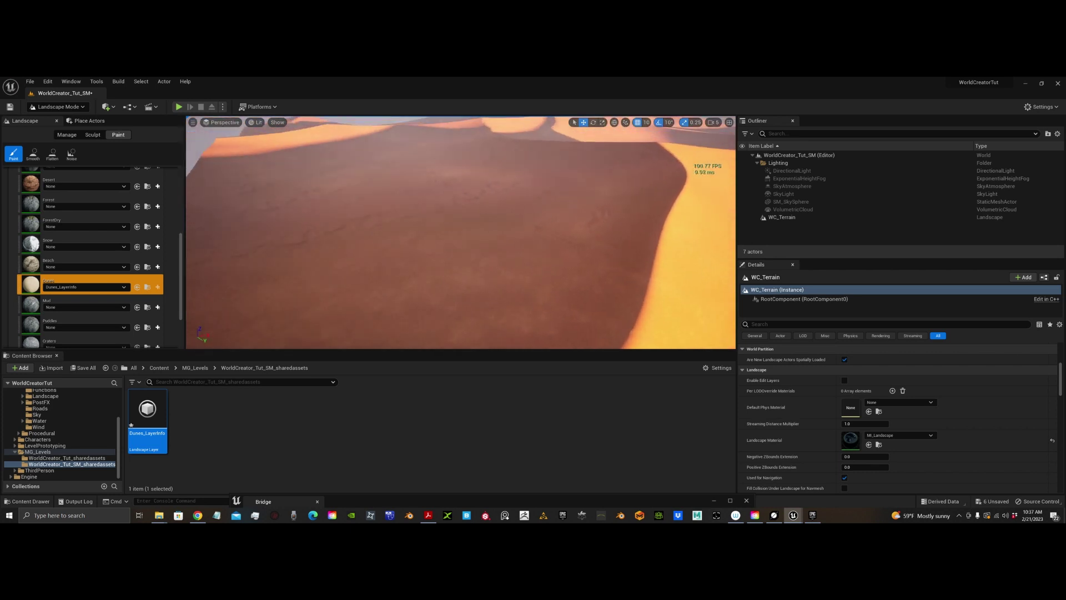
pyautogui.moveTo(457, 221); pyautogui.dragTo(513, 230, button='right')
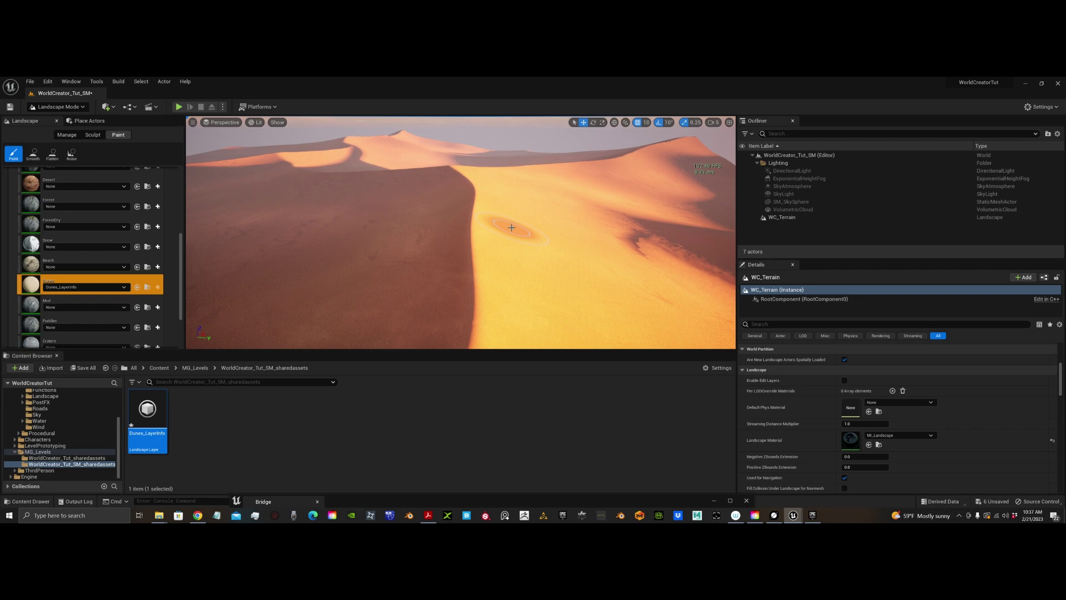
pyautogui.hotkey('ctrl', 'l')
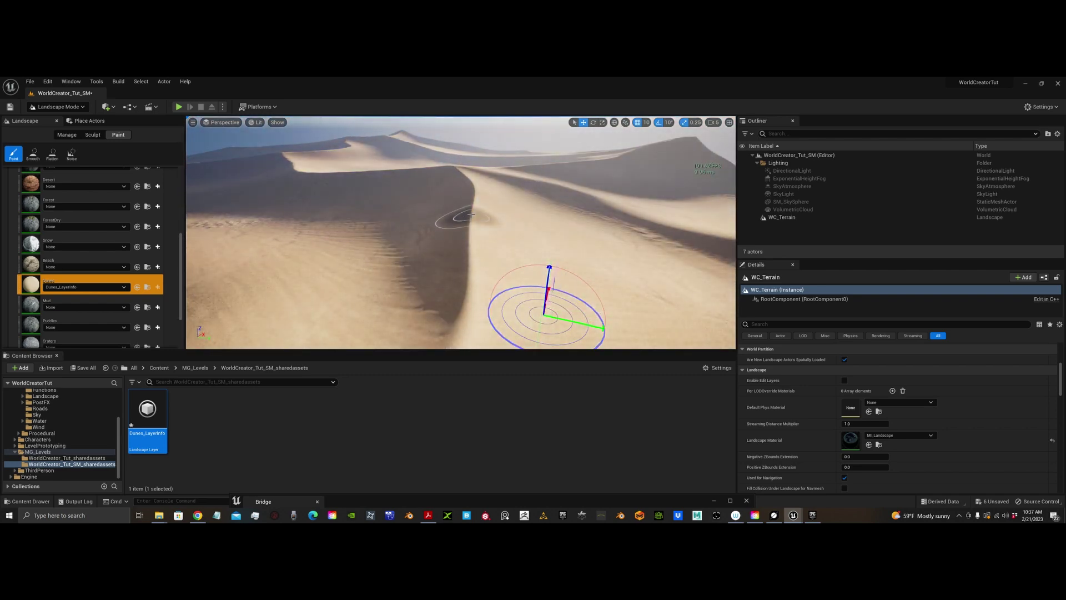
pyautogui.hotkey('ctrl', 'l')
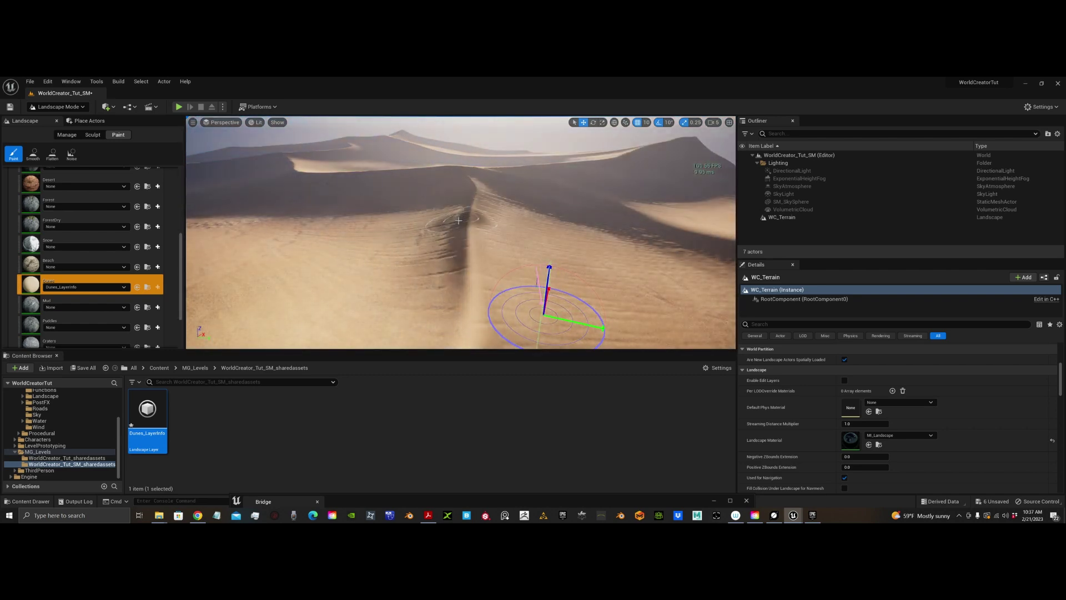
pyautogui.hotkey('ctrl', 'l')
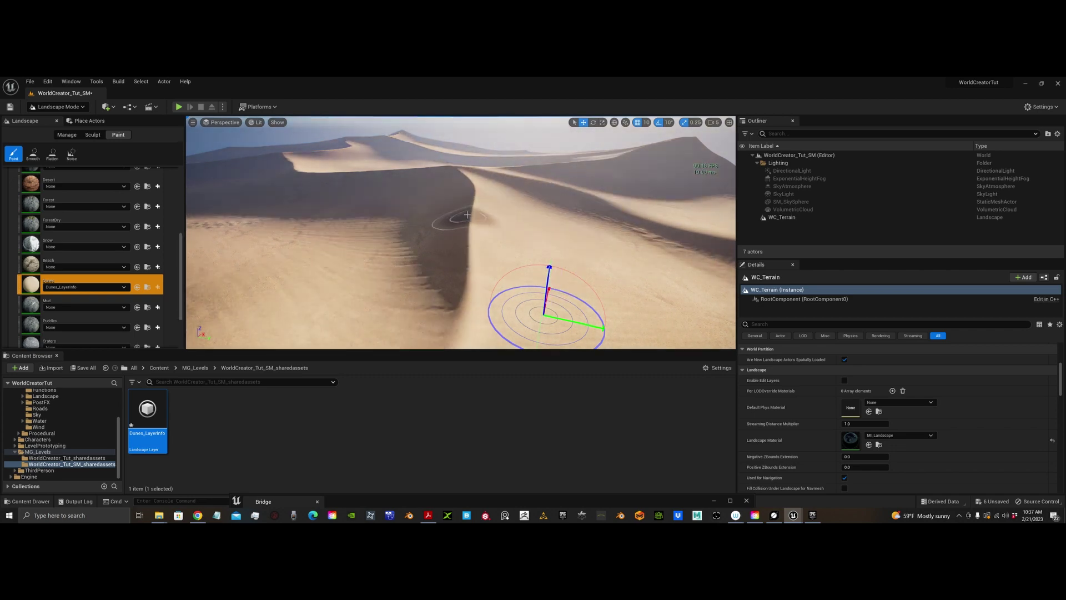
pyautogui.moveTo(543, 315)
pyautogui.mouseDown(button='right')
pyautogui.moveTo(566, 286)
pyautogui.moveTo(545, 319)
pyautogui.mouseUp(button='right')
pyautogui.press('q')
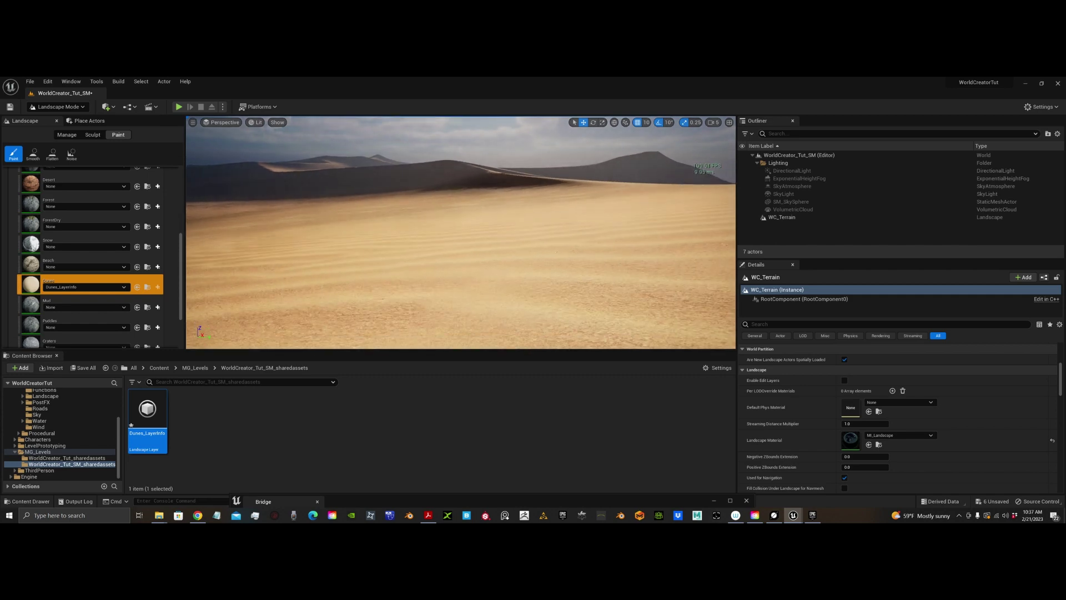
pyautogui.moveTo(544, 315); pyautogui.dragTo(470, 301, button='right')
pyautogui.moveTo(548, 232)
pyautogui.mouseDown(button='right')
pyautogui.moveTo(608, 237)
pyautogui.moveTo(540, 234)
pyautogui.mouseUp(button='right')
pyautogui.press('w')
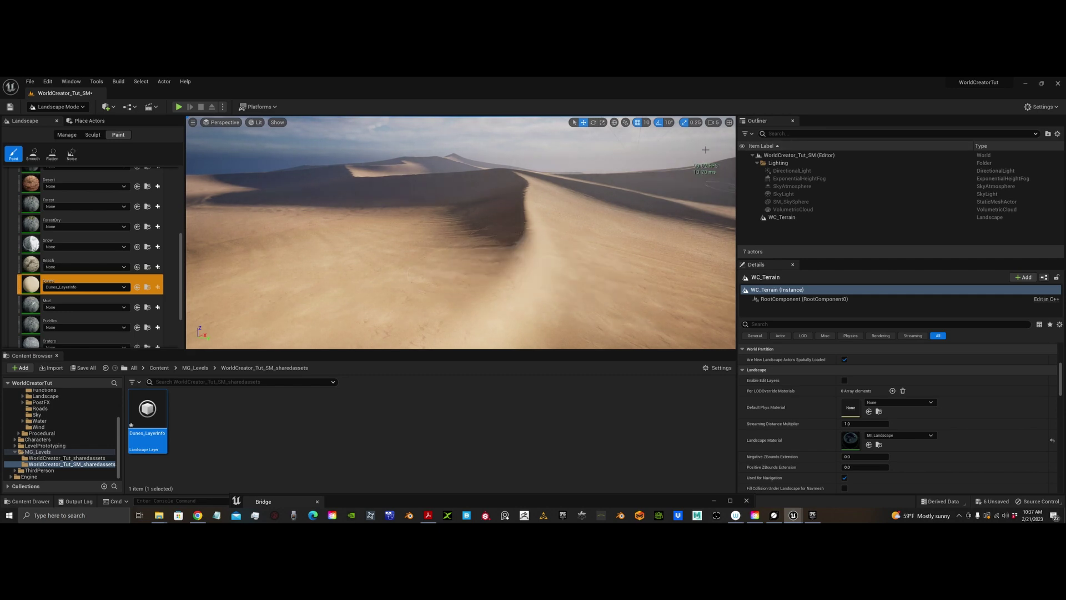
pyautogui.moveTo(353, 243); pyautogui.dragTo(347, 242, button='right')
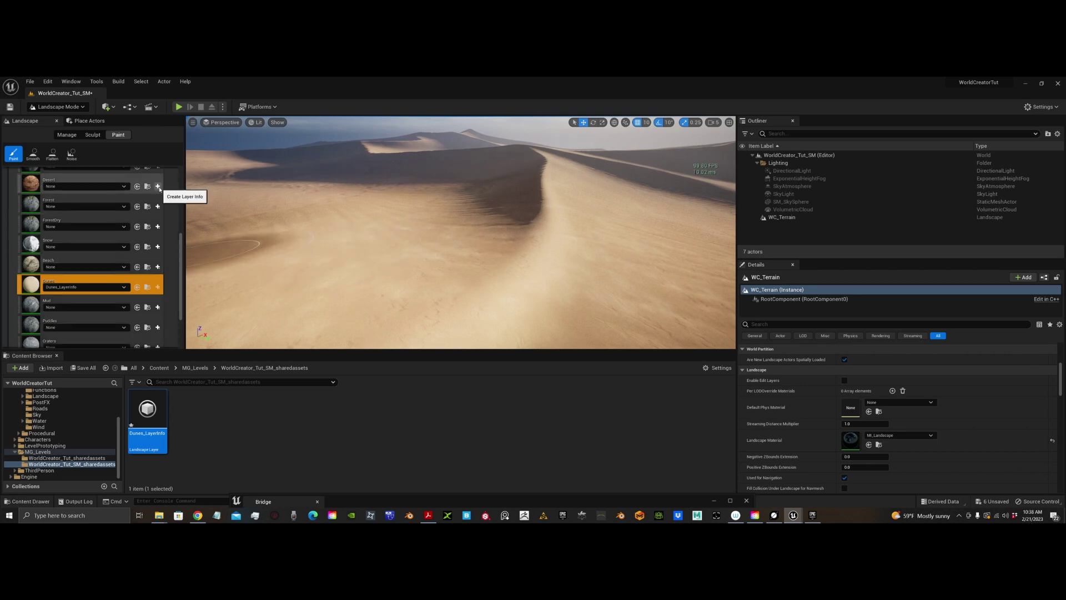
# - Open the choice of existing Desert_LayerInfo assets for the Desert paint layer
pyautogui.click(93, 187)
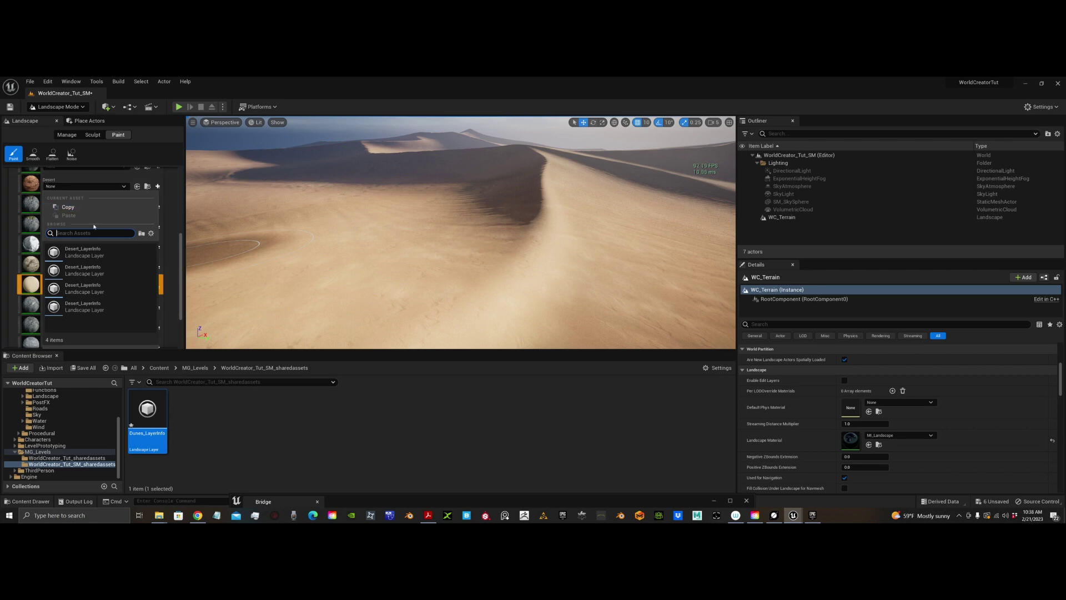
pyautogui.moveTo(97, 247)
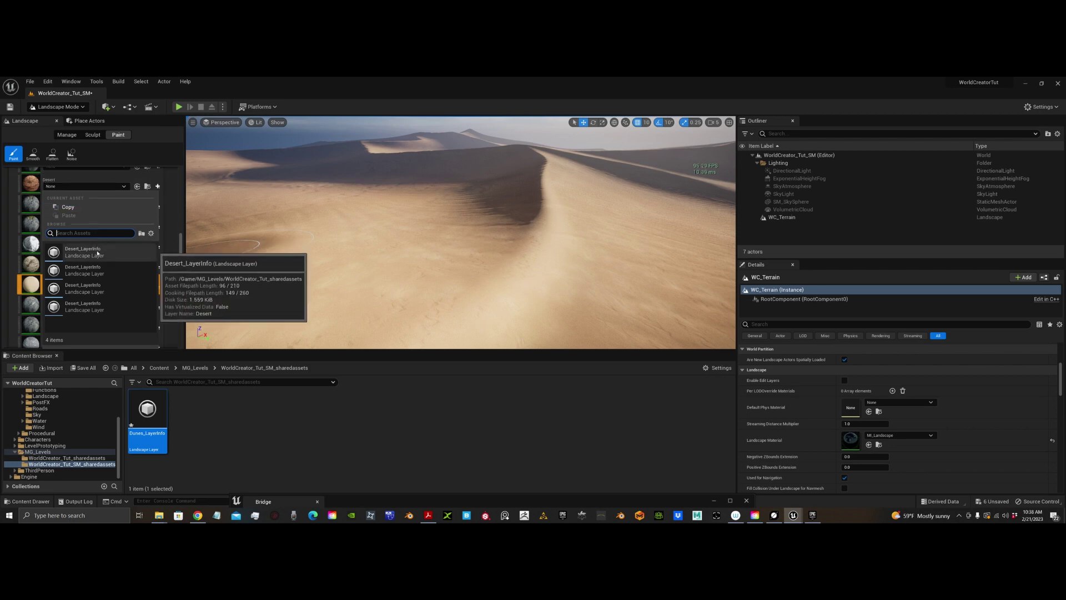